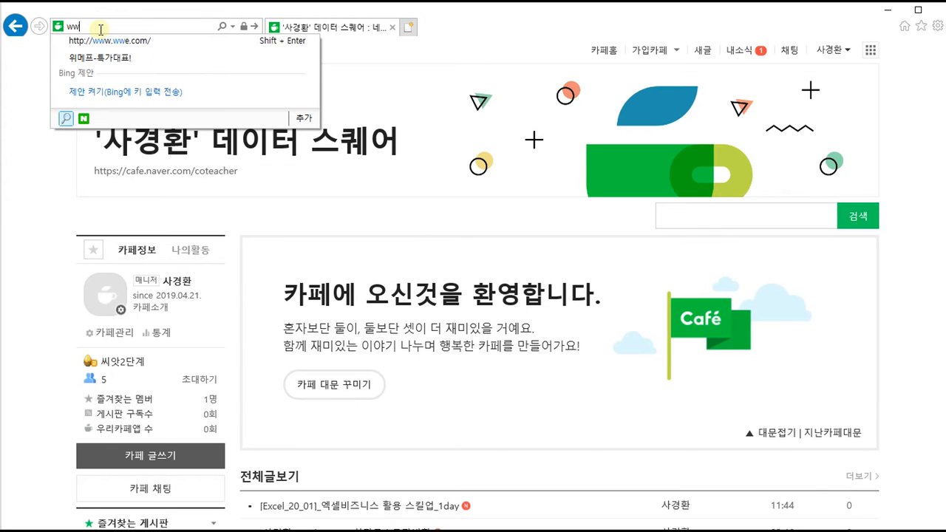
text(w)
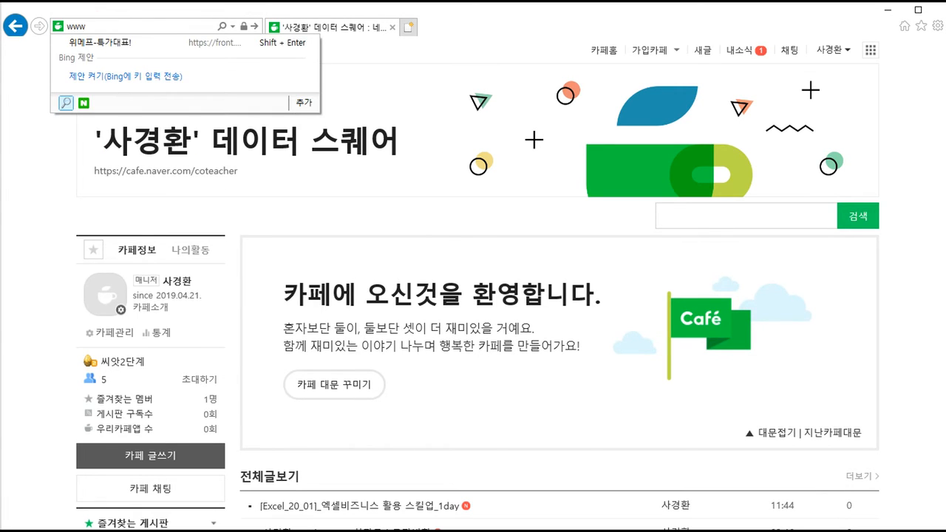
text(ww)
key(BackSpace)
key(BackSpace)
text(.data-bank.co.kr)
key(Return)
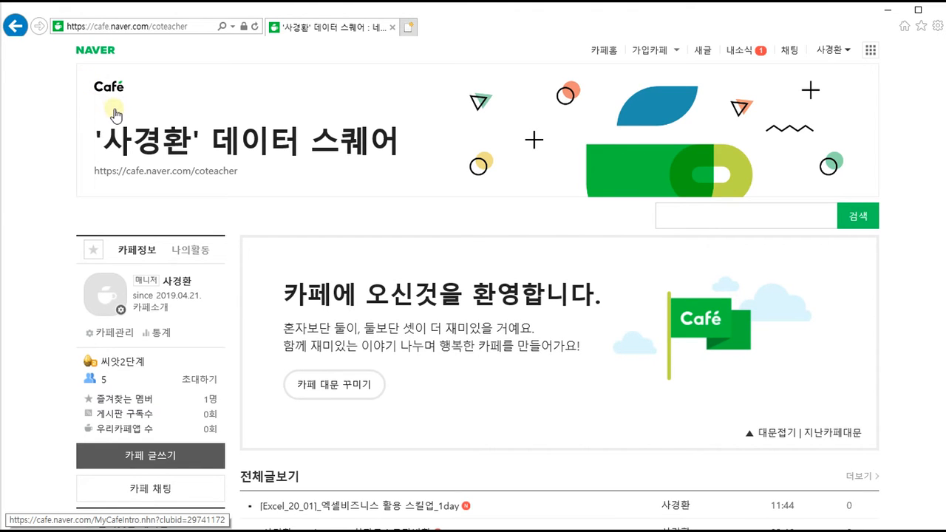
Step: Open the 엑셀 스킬 업(1day) board in the OA(사무, 엑셀) category of the cafe
scroll(89, 317, down, 5)
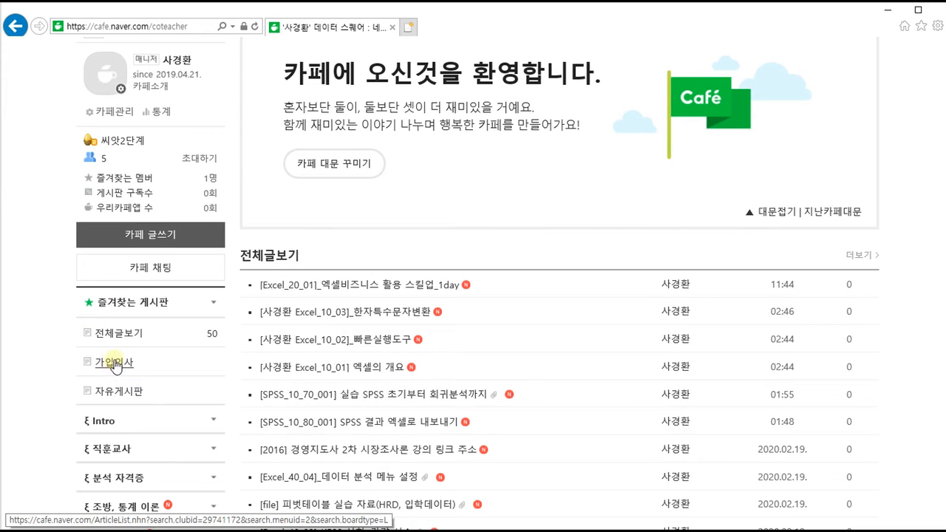
scroll(116, 363, down, 5)
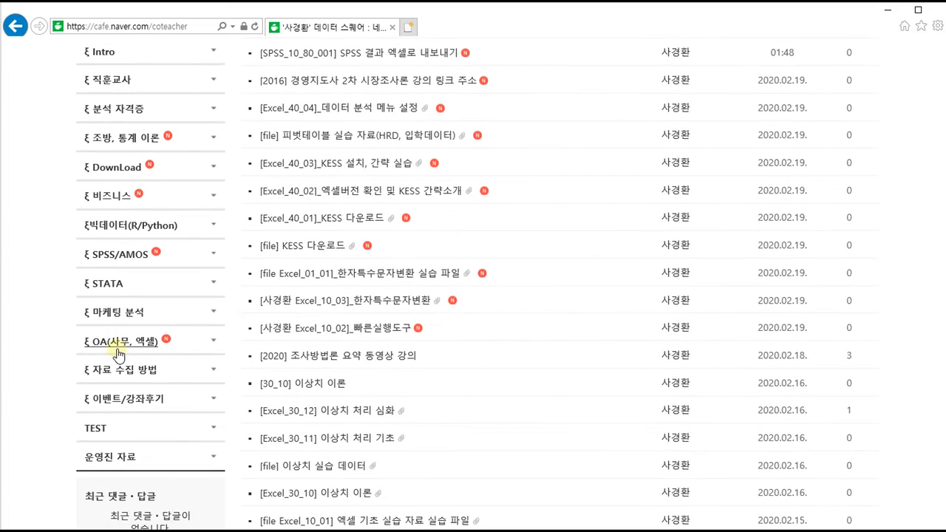
click(117, 345)
click(130, 403)
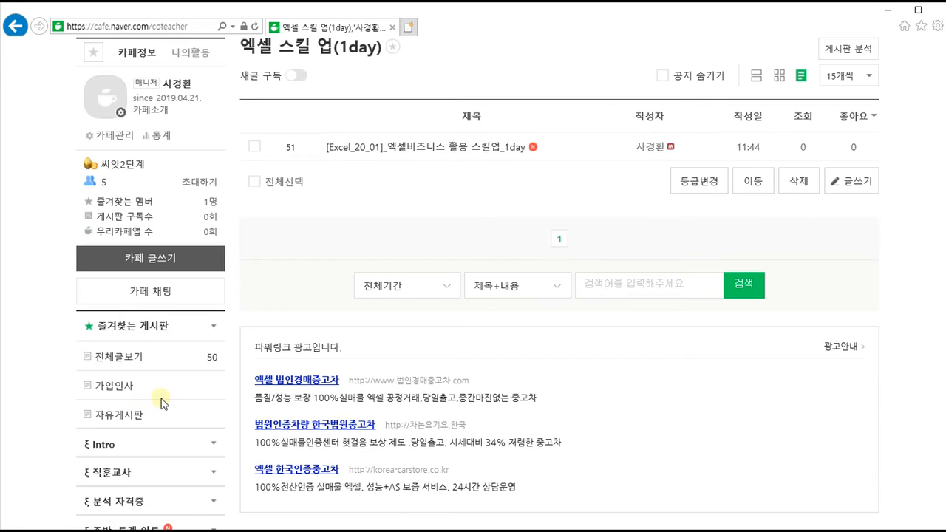
Step: Expand the DownLoad category and open its 엑셀기초/데이터분석 board
scroll(216, 339, up, 3)
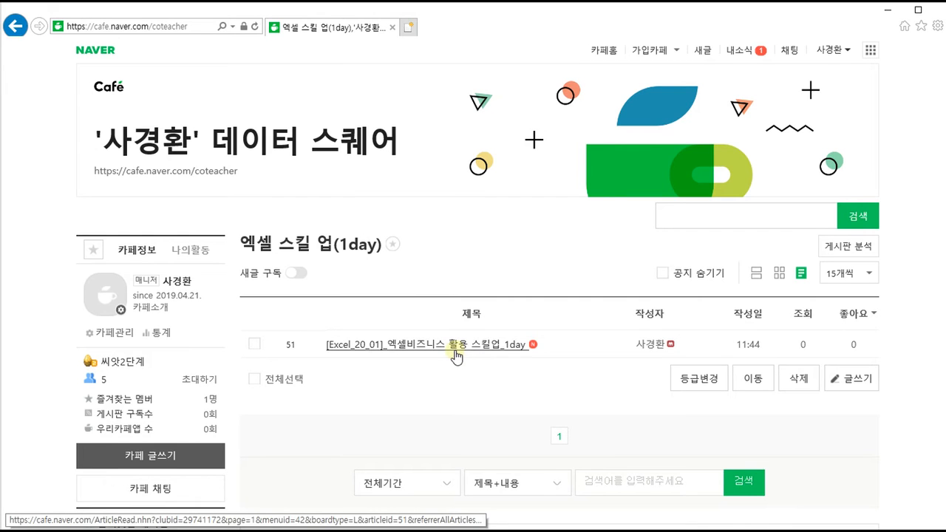
scroll(446, 353, down, 2)
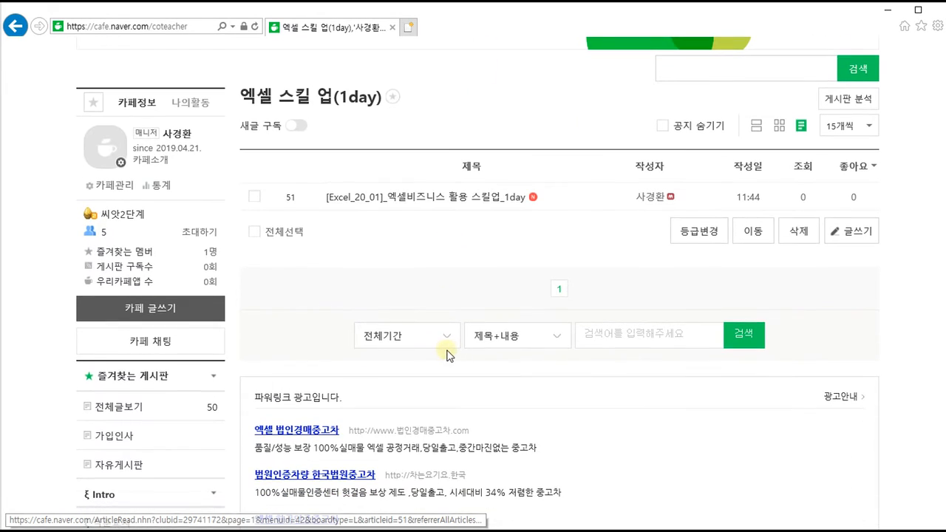
scroll(343, 395, down, 2)
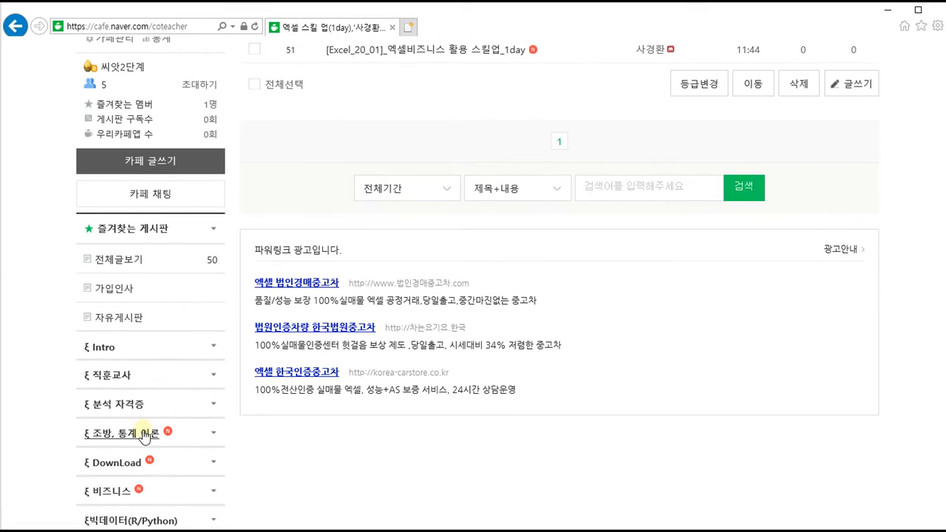
click(132, 456)
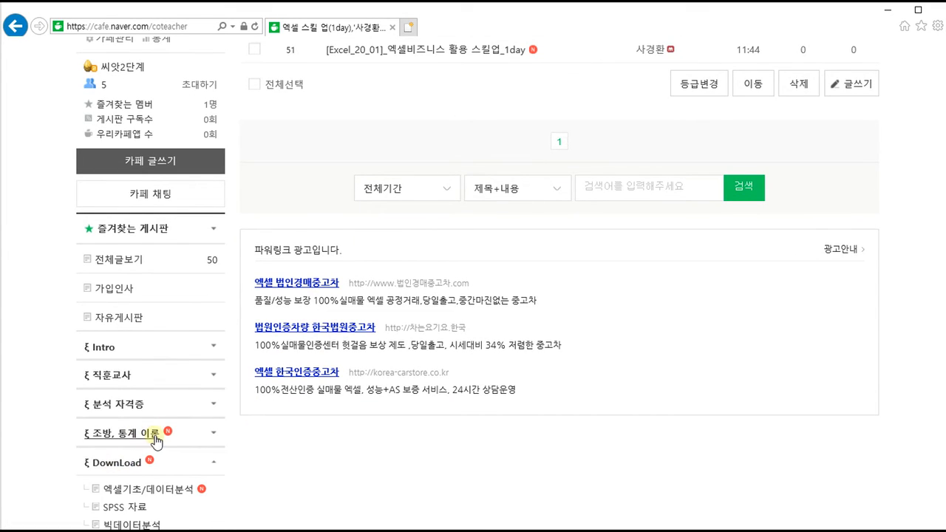
scroll(151, 442, down, 1)
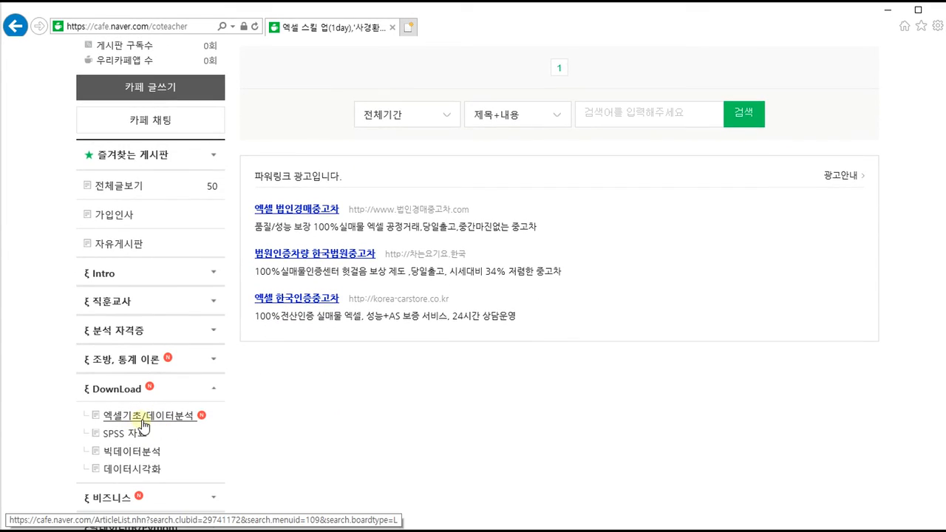
click(141, 420)
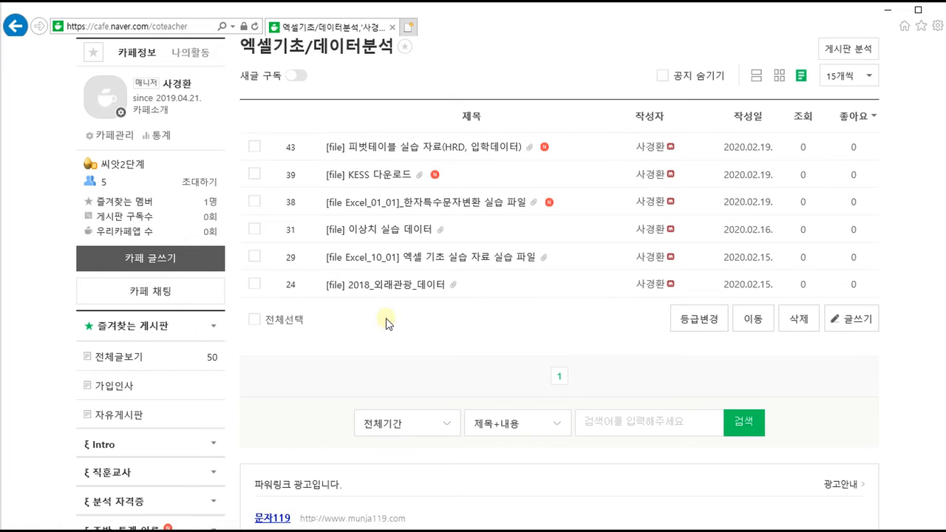
Step: Search the cafe for 10_01 and open the attachment list of the post "[file Excel_10_01] 엑셀 기초 실습 자료 실습 파일"
scroll(743, 101, up, 2)
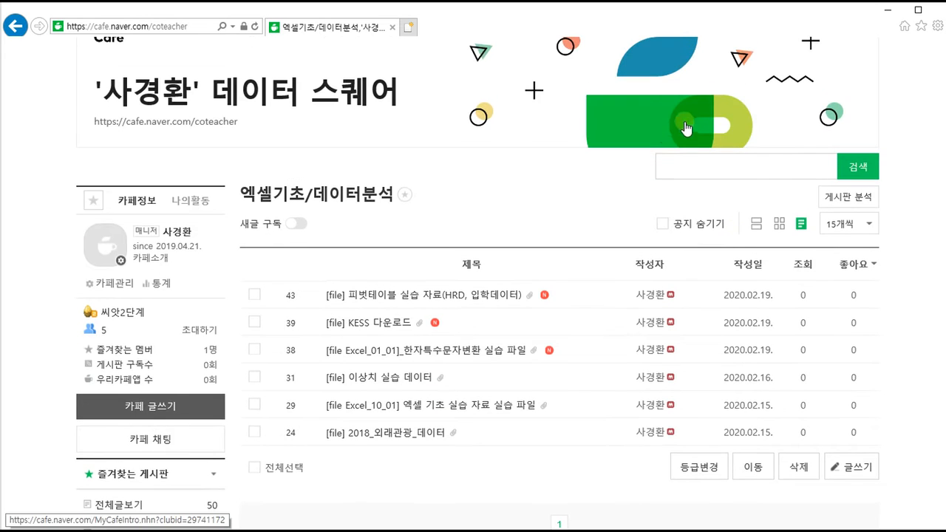
click(695, 166)
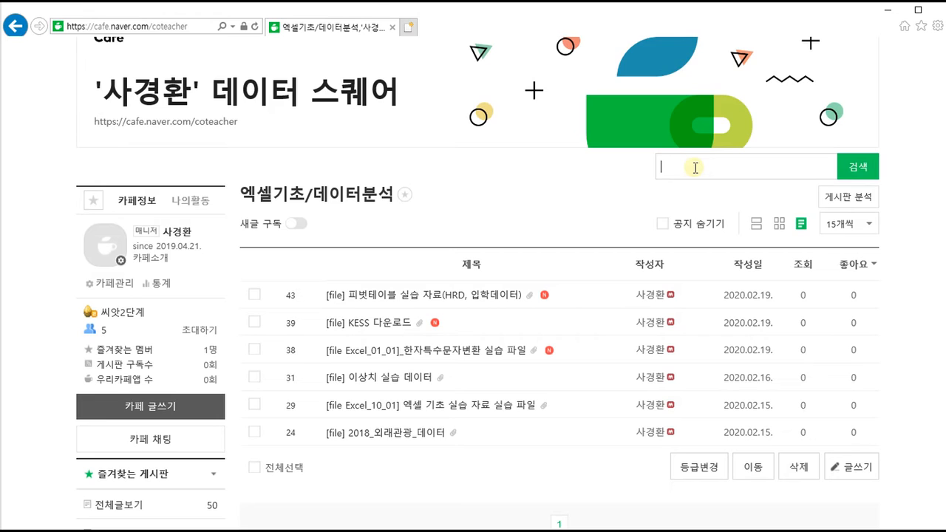
text(10_01)
key(Return)
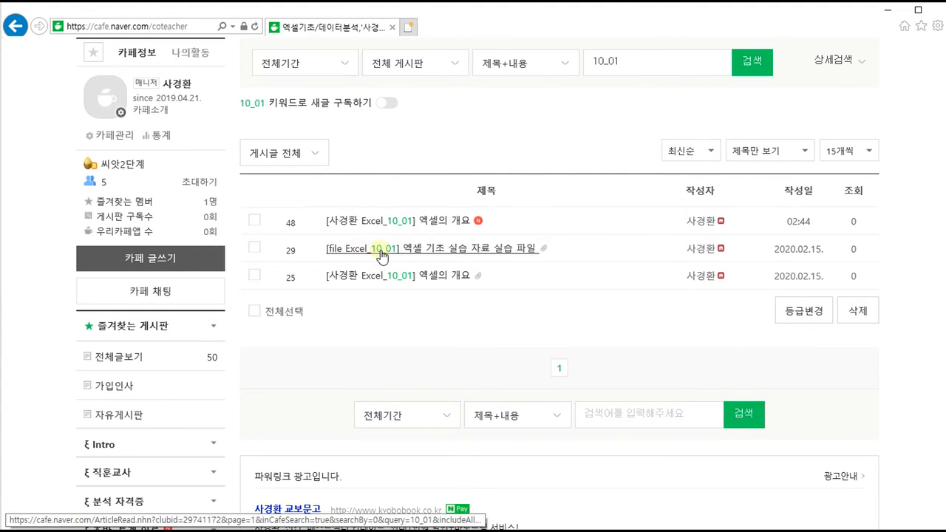
click(440, 252)
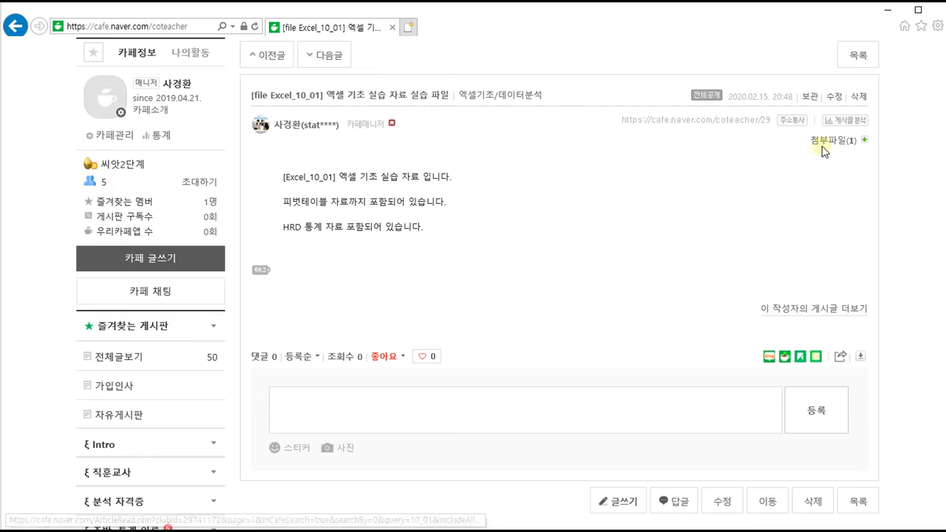
click(828, 141)
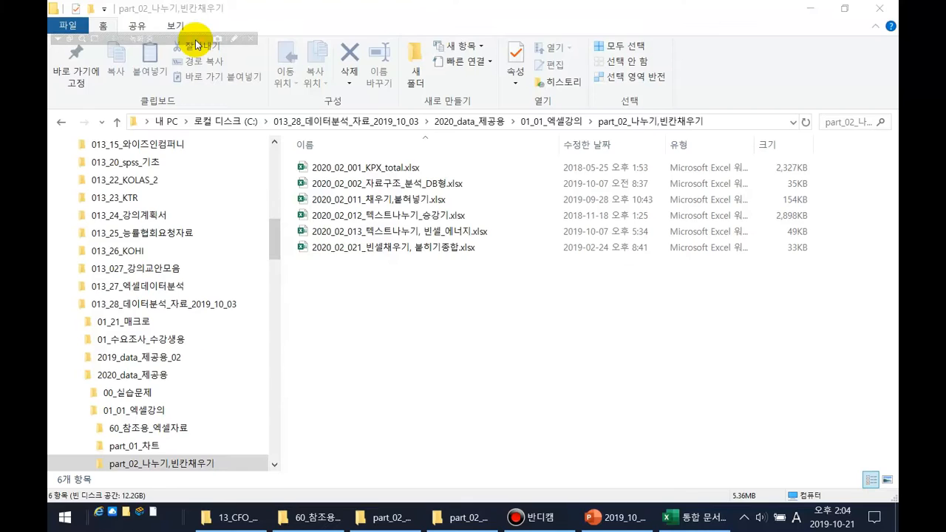
Step: Go up to the 01_01_엑셀강의 folder, reopen part_02_나누기,빈칸채우기 and select 2020_02_012_텍스트나누기_승강기.xlsx
drag(169, 42, 158, 9)
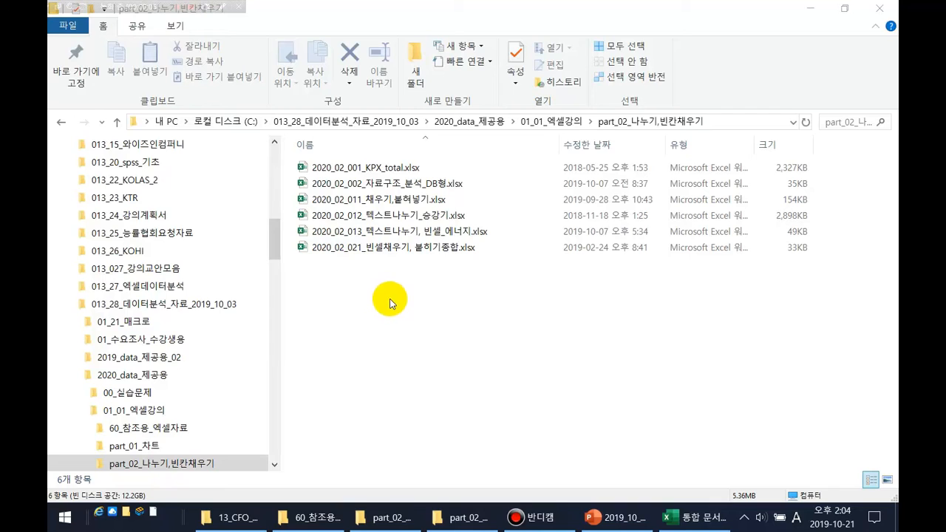
click(159, 414)
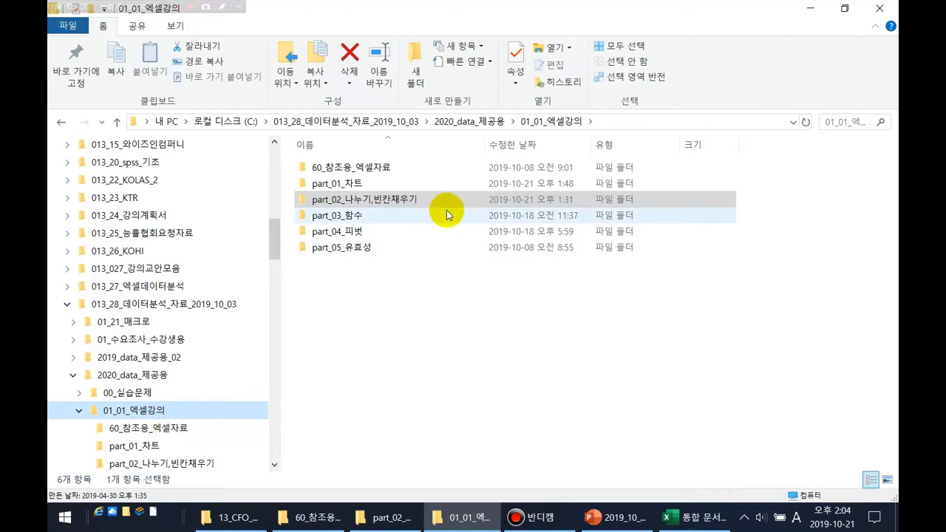
click(423, 201)
double_click(425, 201)
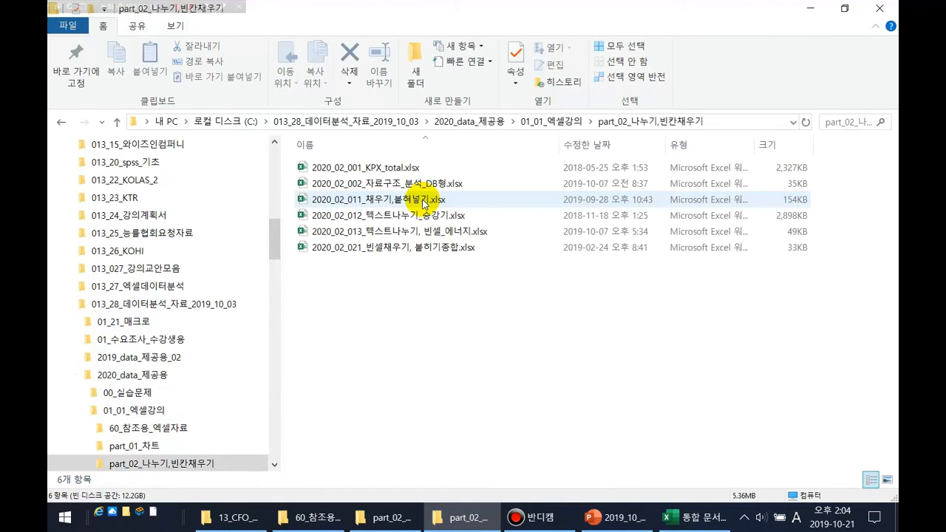
click(424, 216)
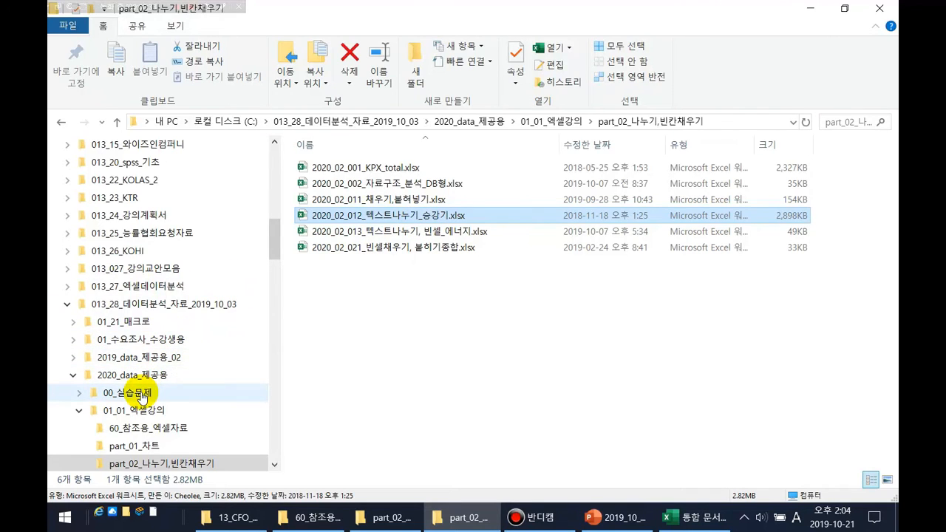
Step: Navigate from the 2020_data_제공용 folder through 01_01_엑셀강의 into part_02_나누기,빈칸채우기
click(148, 379)
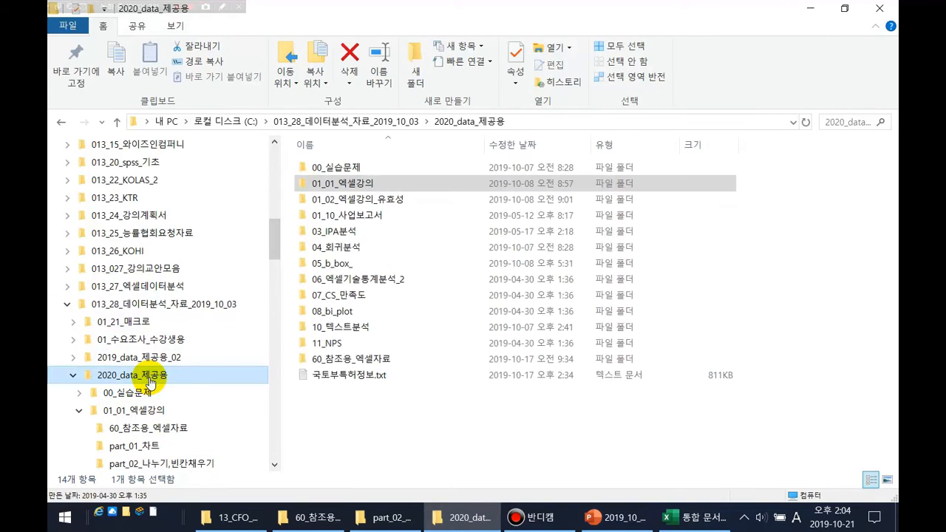
click(151, 409)
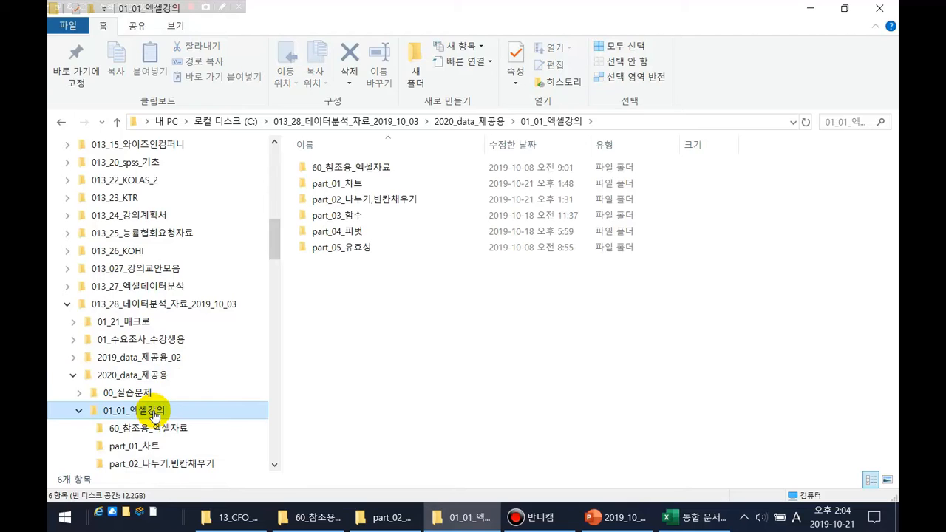
click(384, 205)
double_click(383, 205)
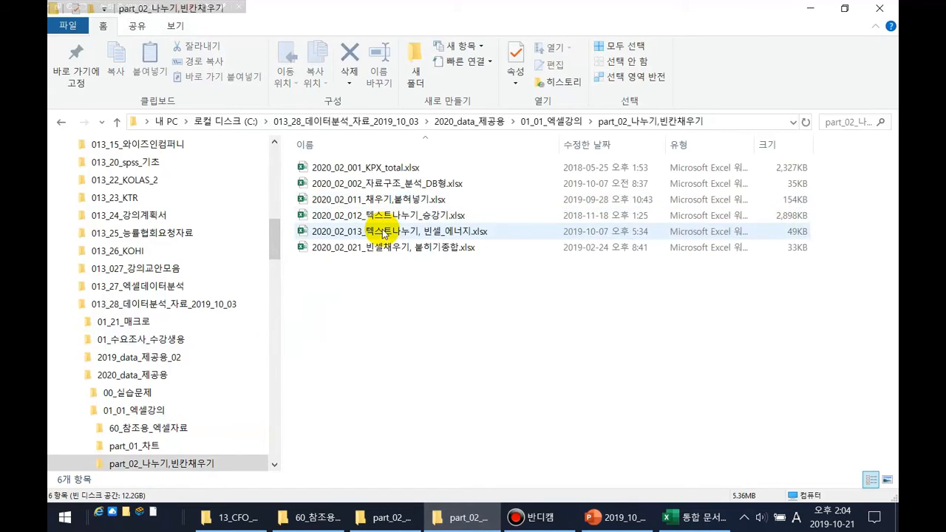
Step: Open the workbooks 2020_02_013_텍스트나누기, 빈셀_에너지.xlsx and 2020_02_012_텍스트나누기_승강기.xlsx, and maximize the 승강기 workbook
double_click(386, 231)
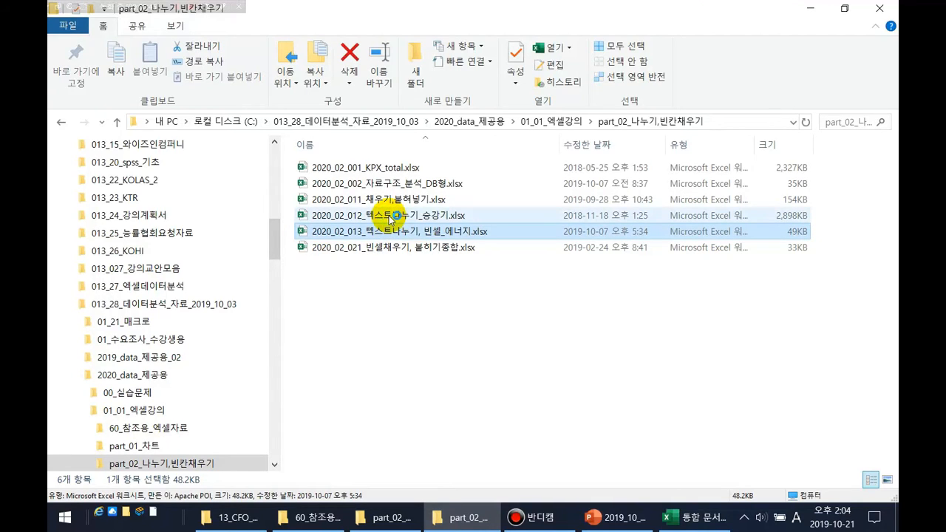
click(390, 218)
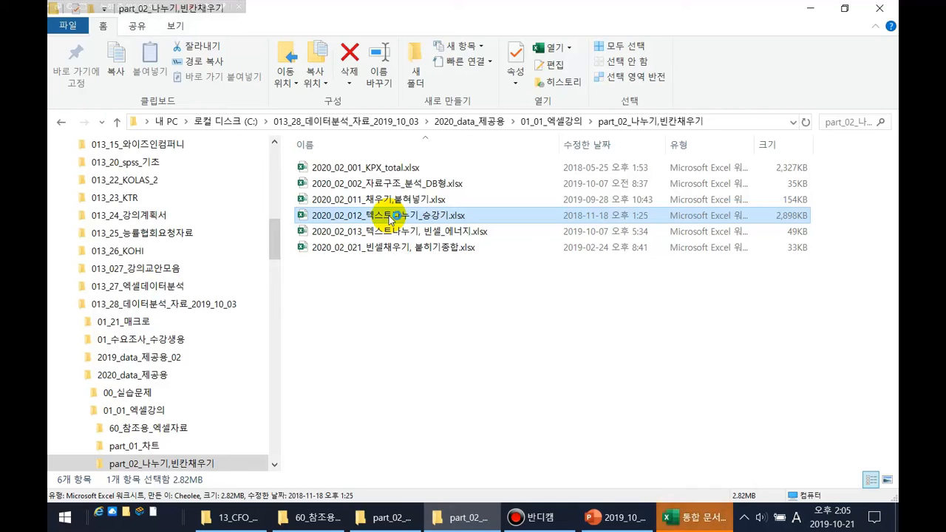
click(671, 513)
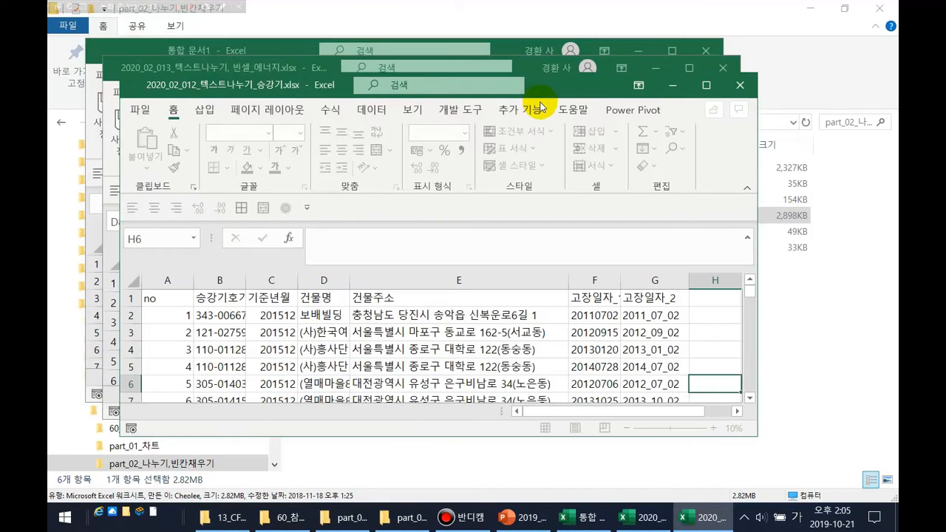
click(704, 86)
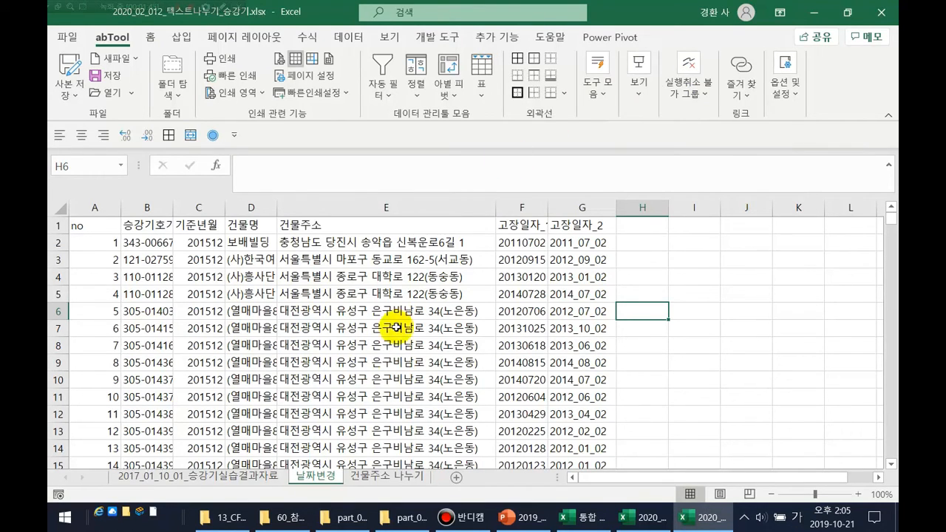
Step: Copy the 건물주소 column from the 2017_01_10_01_승강기실습결과자료 sheet into column A of a new sheet
click(249, 480)
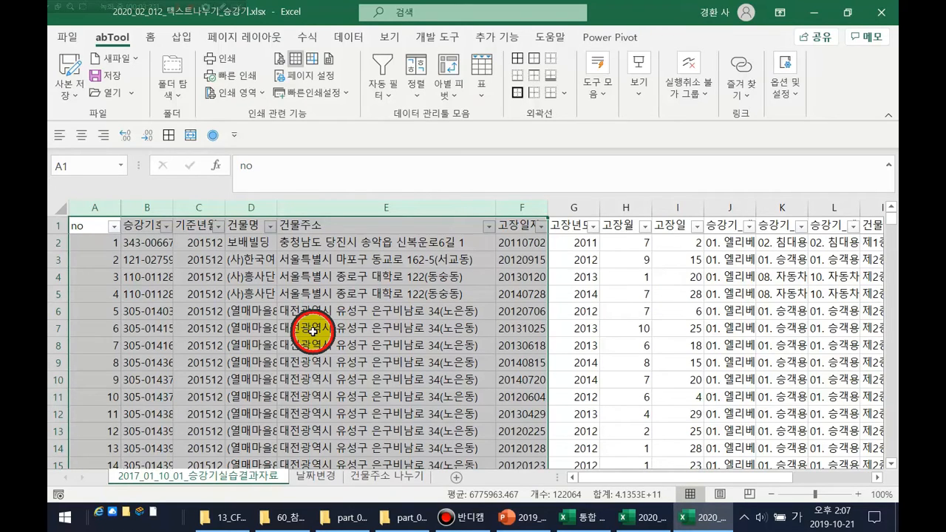
click(322, 260)
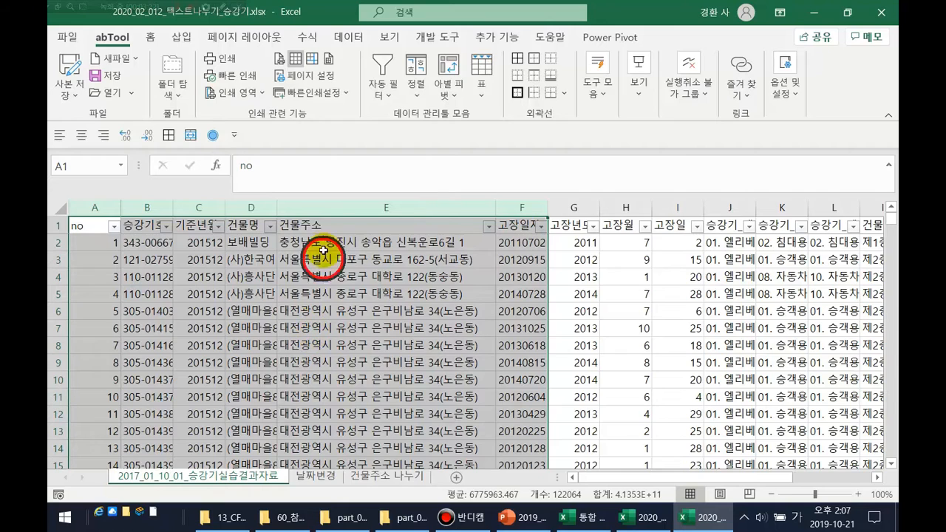
drag(331, 266, 498, 420)
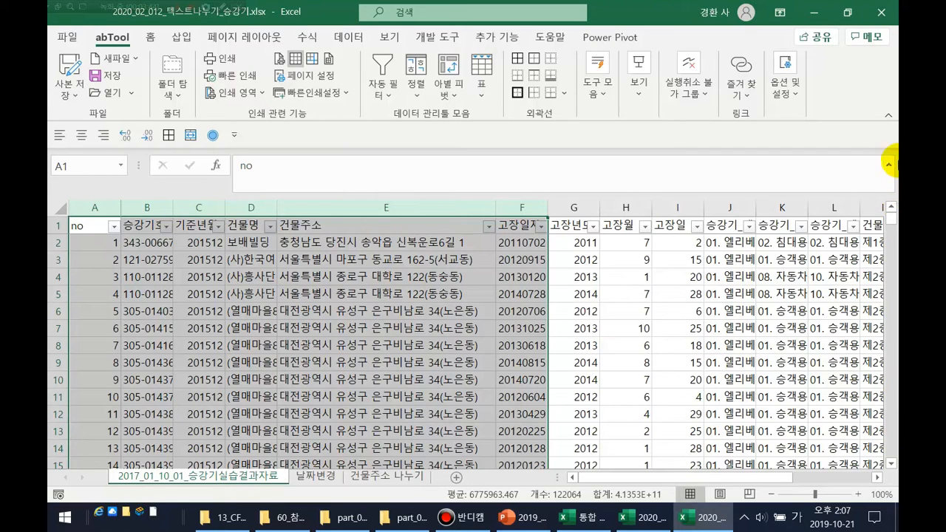
click(452, 204)
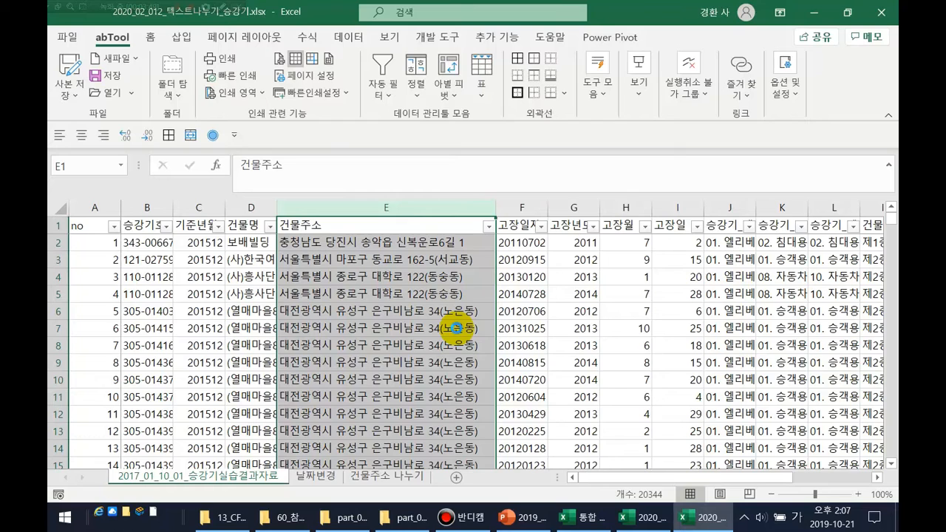
key(ctrl+c)
click(457, 479)
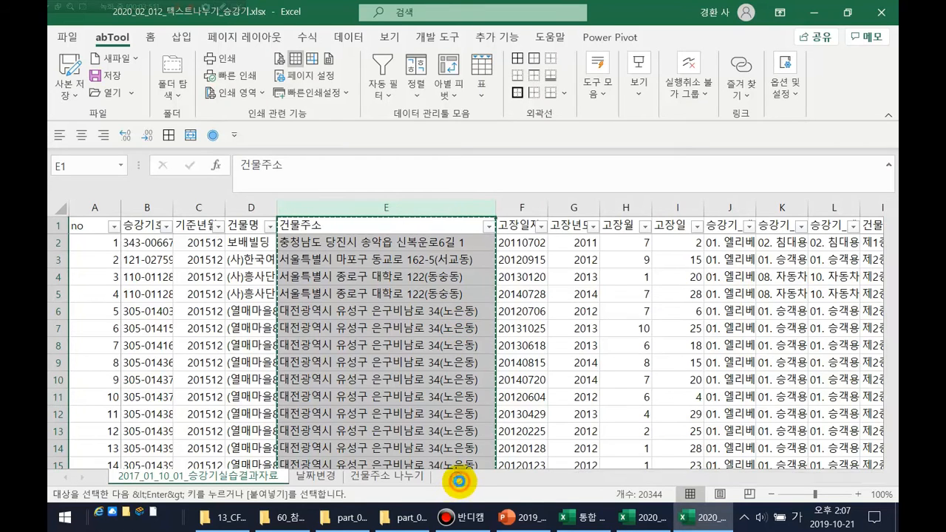
key(ctrl+space)
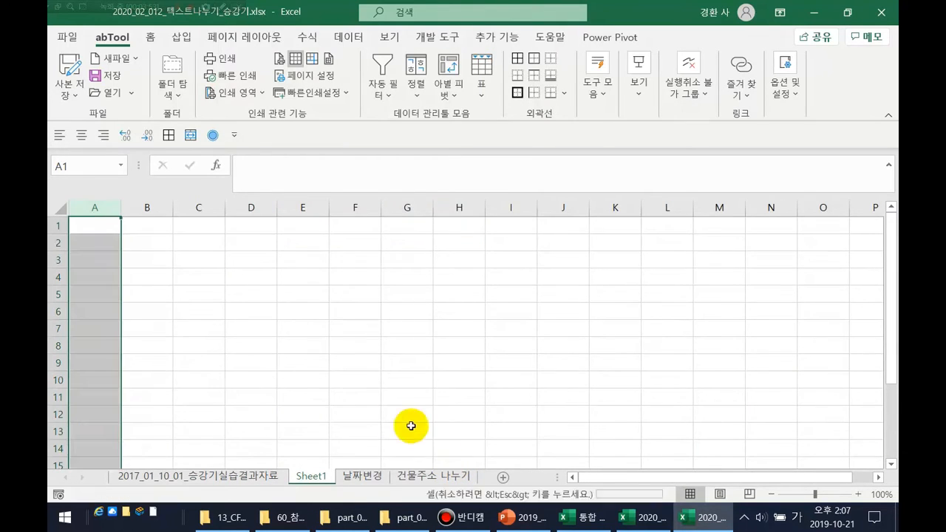
key(ctrl+v)
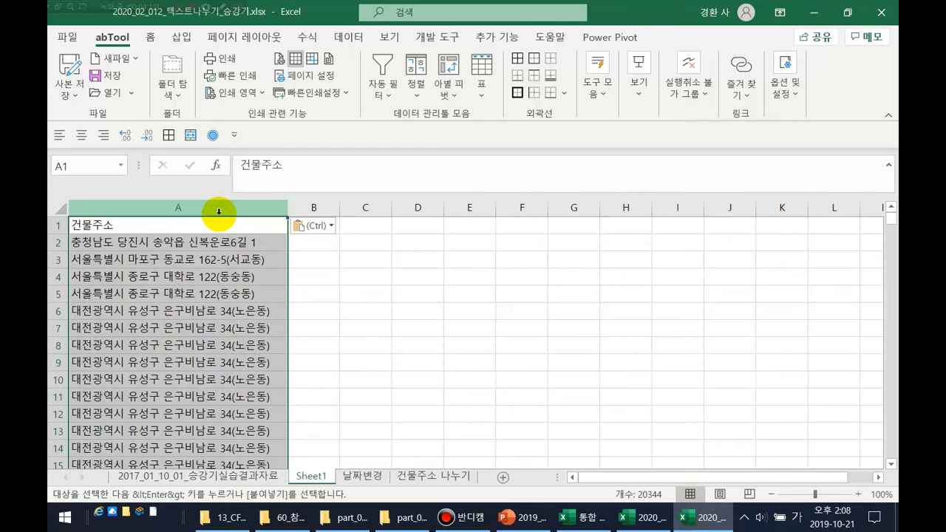
Step: Try splitting column A with Text to Columns by tab and space, treating consecutive delimiters as one, and undo the split
click(349, 39)
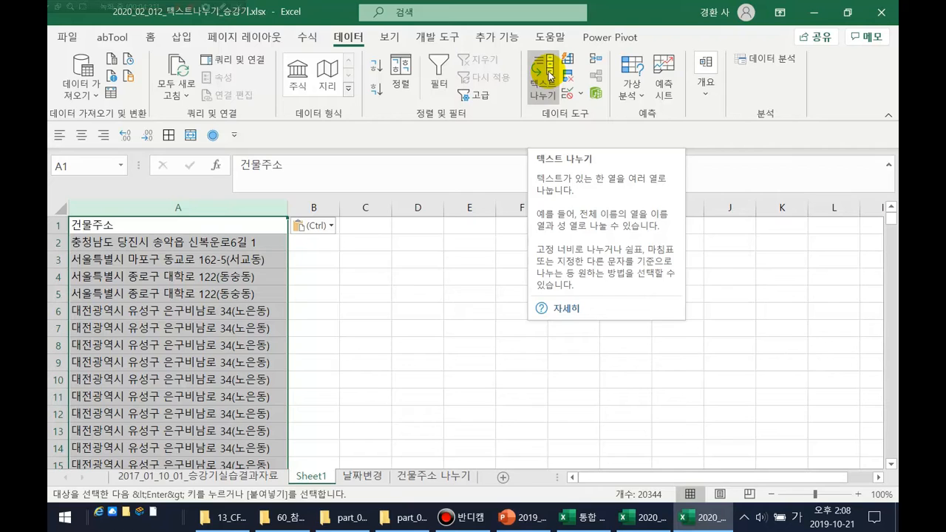
click(549, 75)
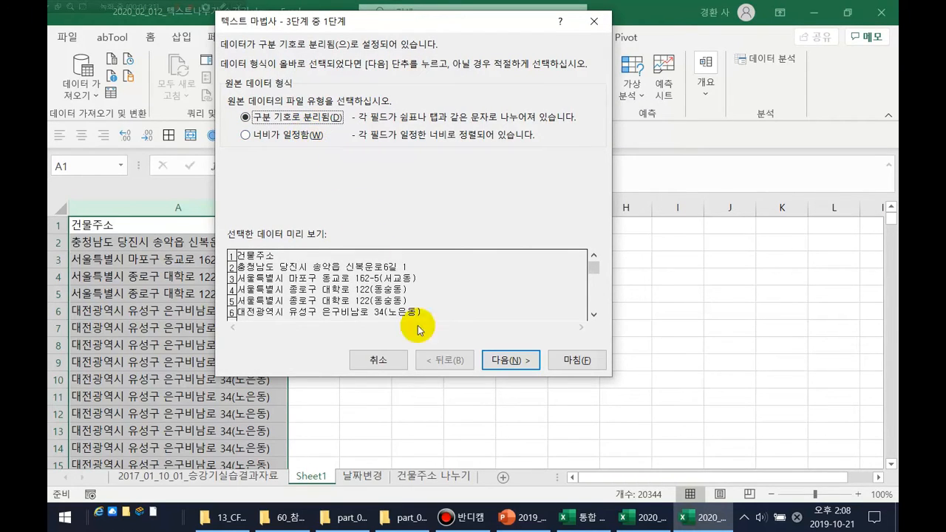
click(505, 361)
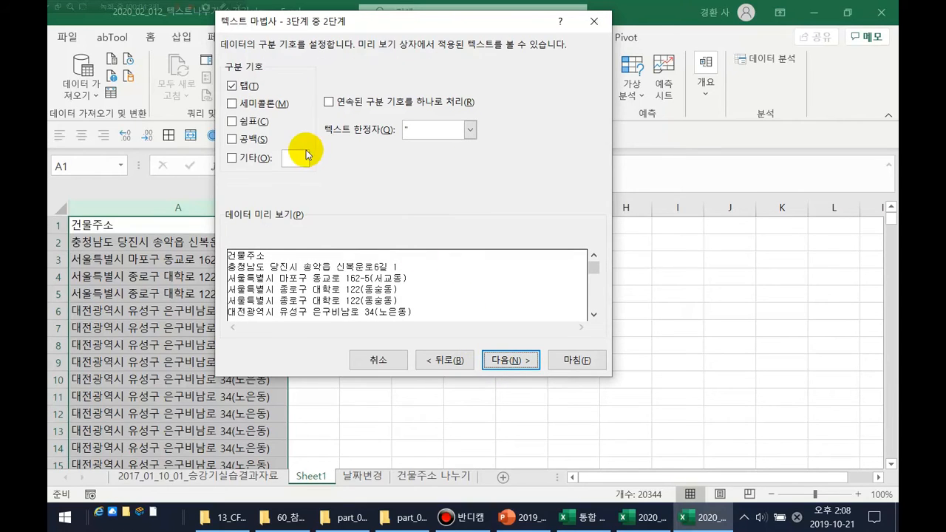
click(233, 139)
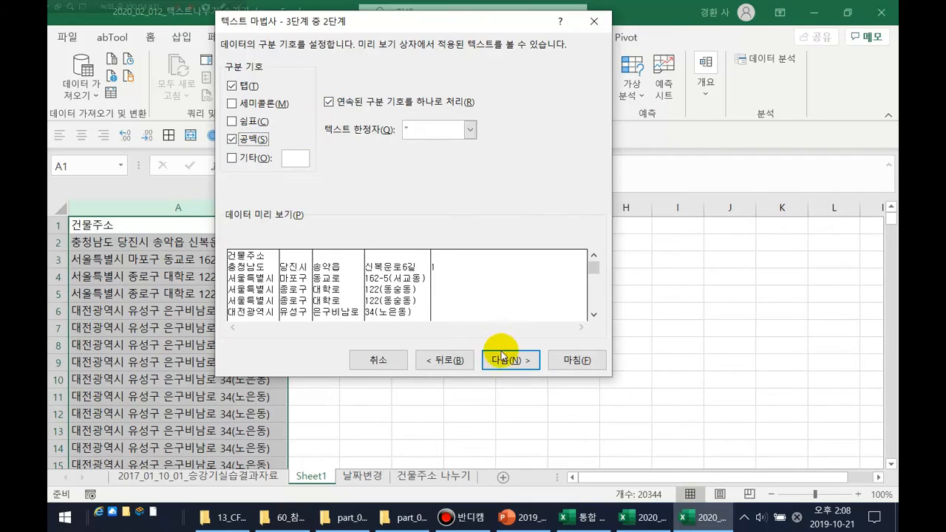
click(571, 362)
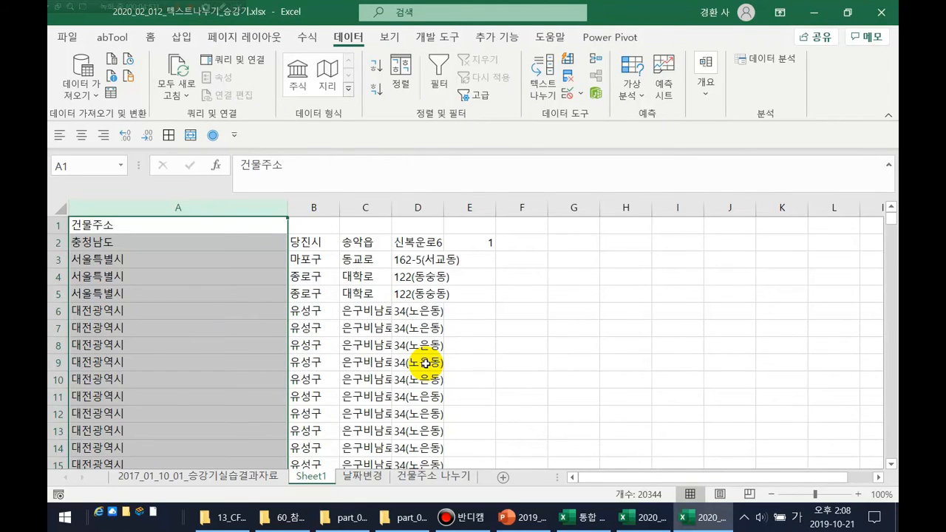
key(ctrl+z)
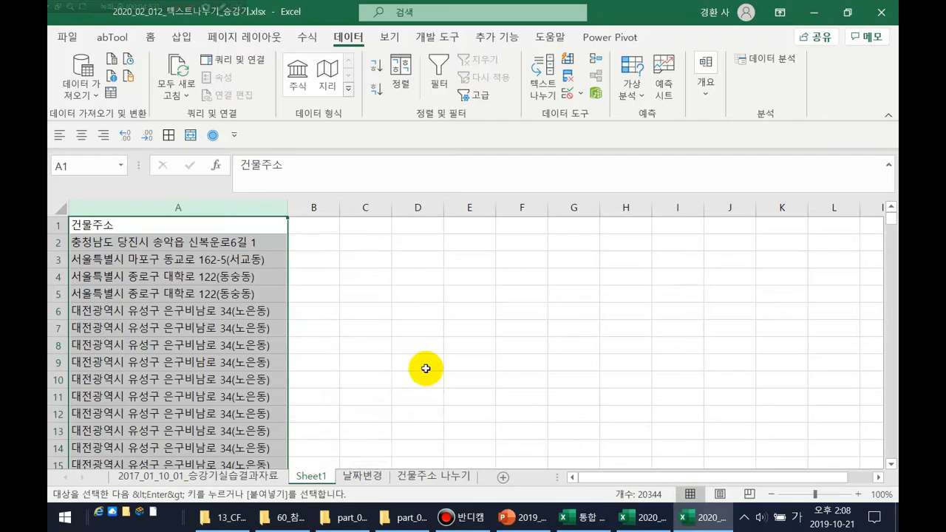
Step: Insert several extra spaces between 충청남도 and 당진시 in the address in cell A2
click(229, 245)
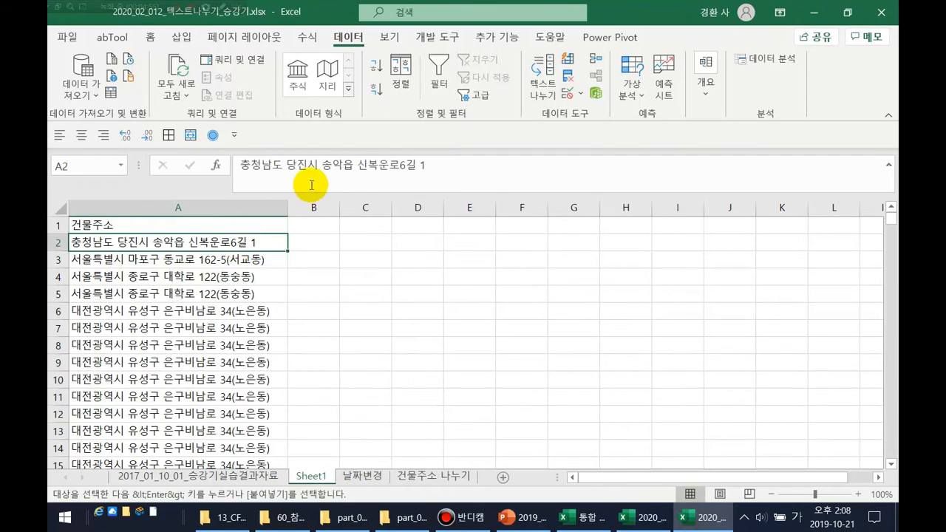
click(289, 164)
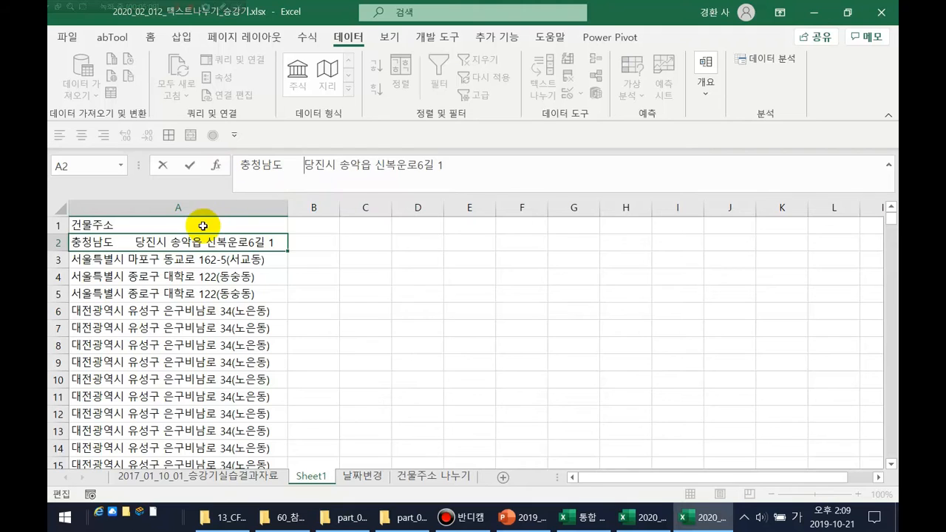
Step: Try splitting column A, with the widened gap in A2, by tab and space with consecutive delimiters merged, and undo the split
click(222, 207)
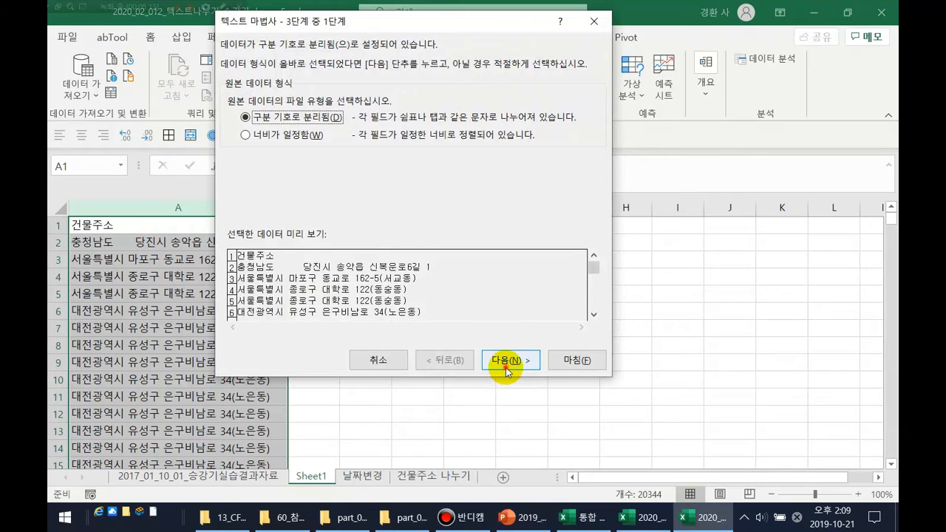
click(498, 418)
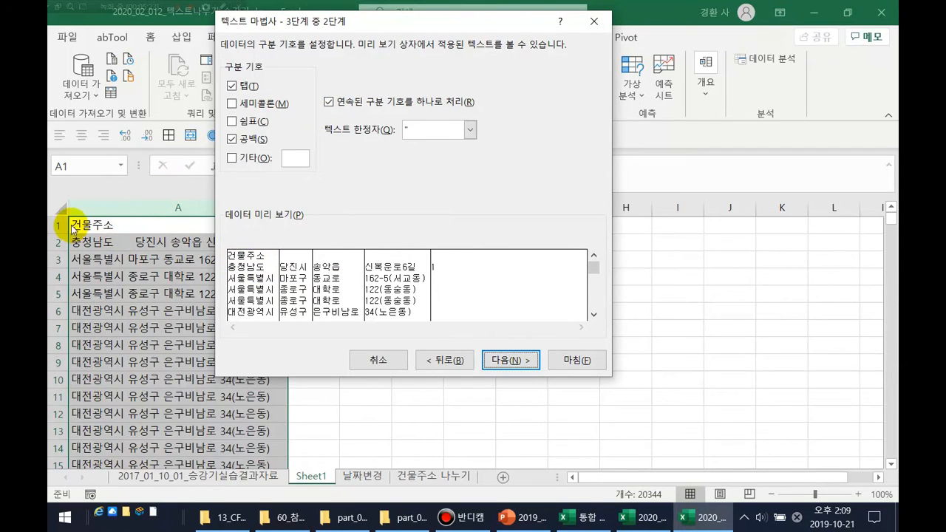
click(558, 367)
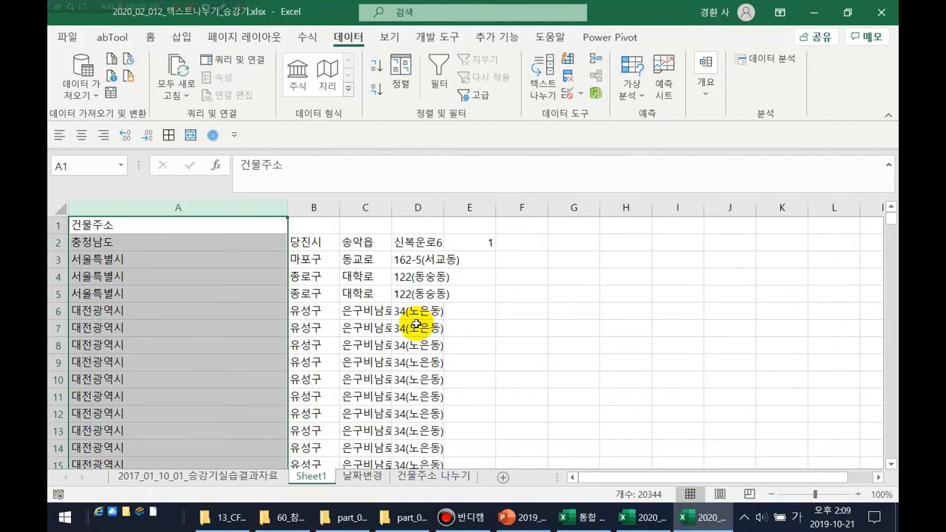
key(ctrl+z)
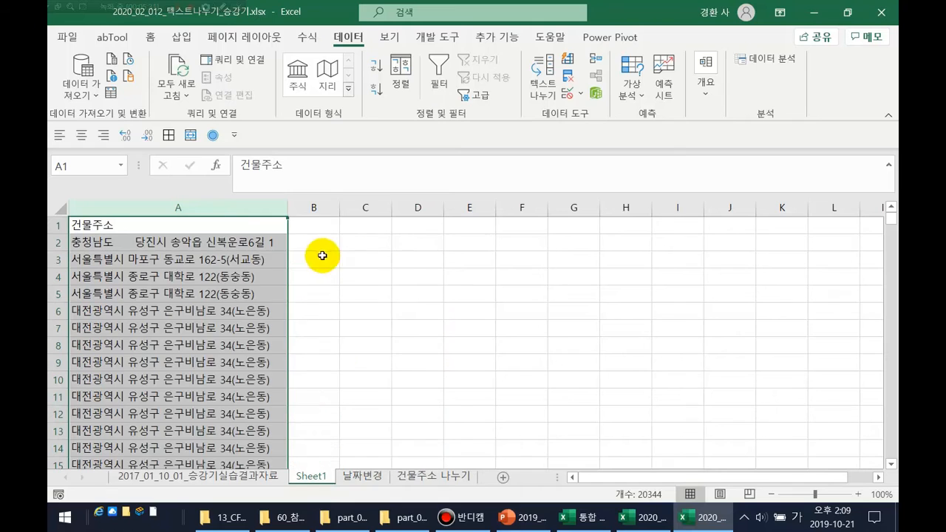
Step: Enter 서울시, 서초구 and 서초동 in C2:C4, indenting them by zero, one and two spaces, and clear column C
click(385, 247)
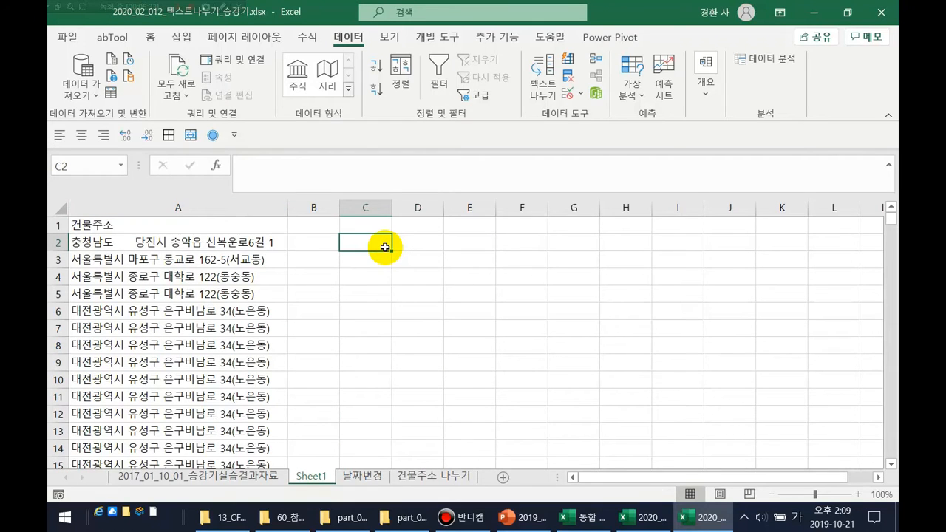
text(서울시)
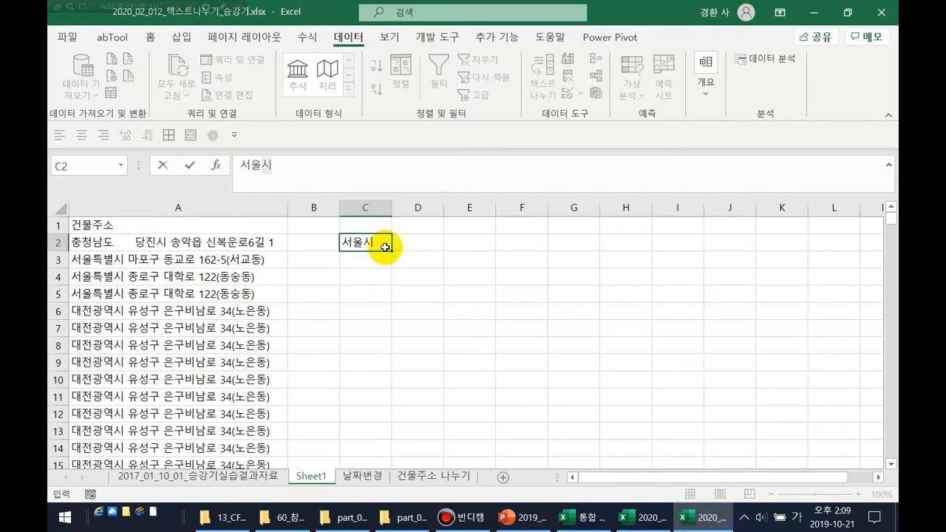
key(Return)
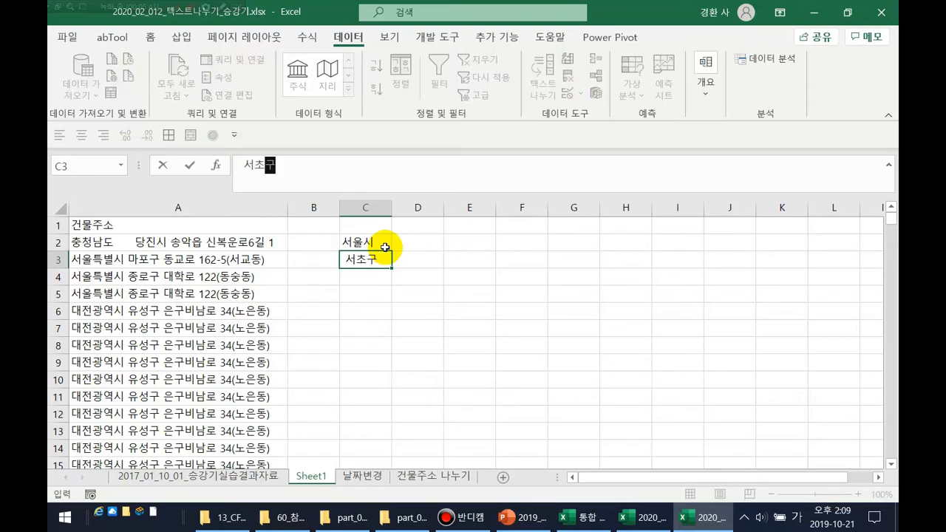
text(서초구)
key(Return)
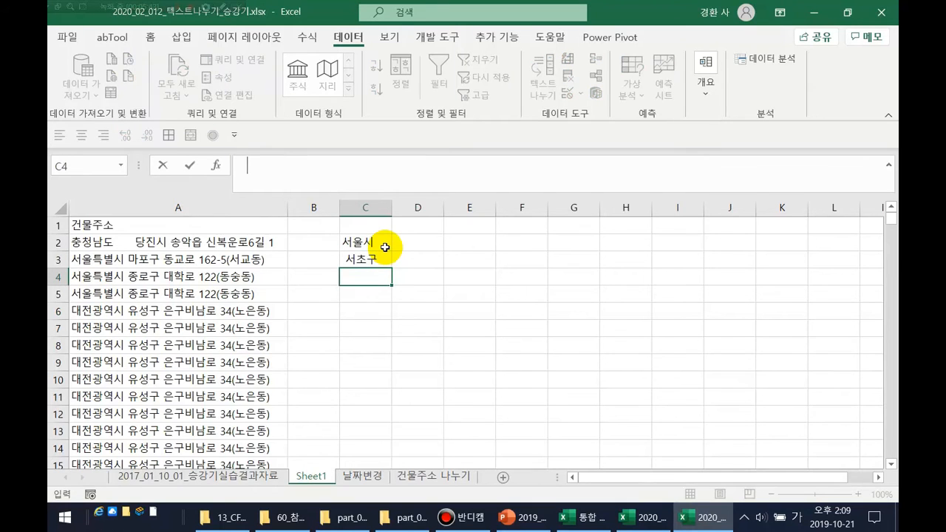
text(서초도)
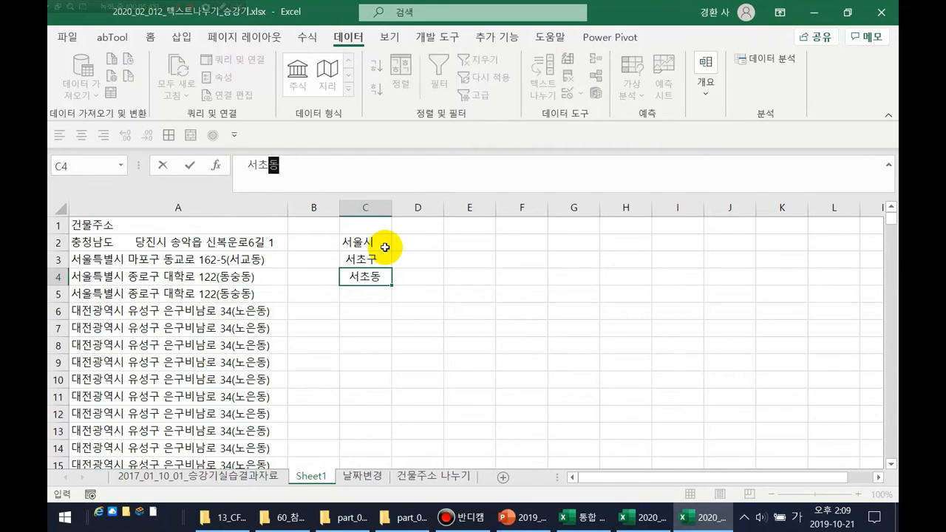
key(Return)
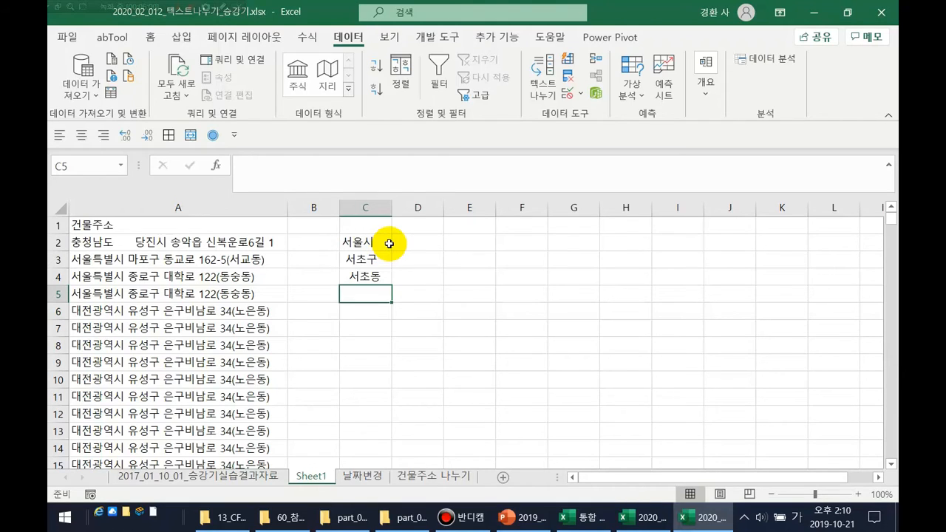
click(371, 208)
key(Delete)
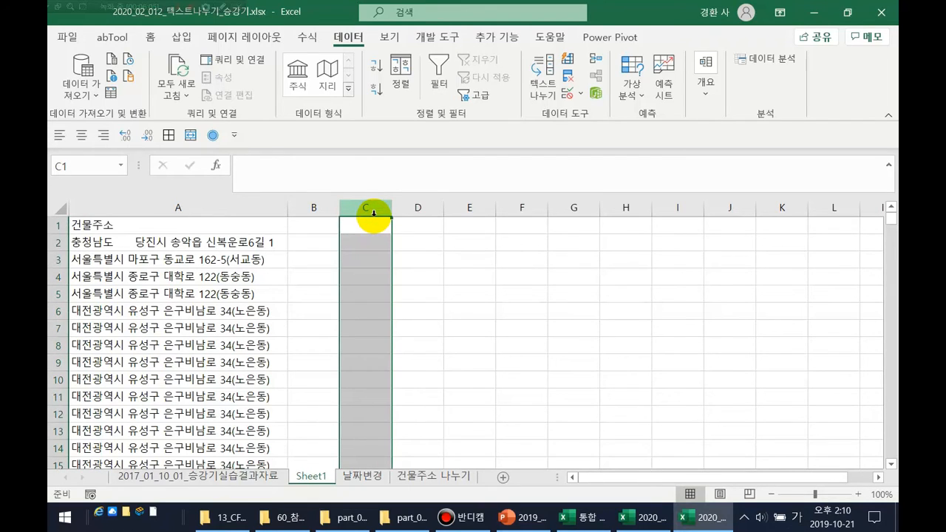
Step: Enter 서울시 in C2, 서초구 with one leading space in C3, and 서초동 with two leading spaces in C4
key(Down)
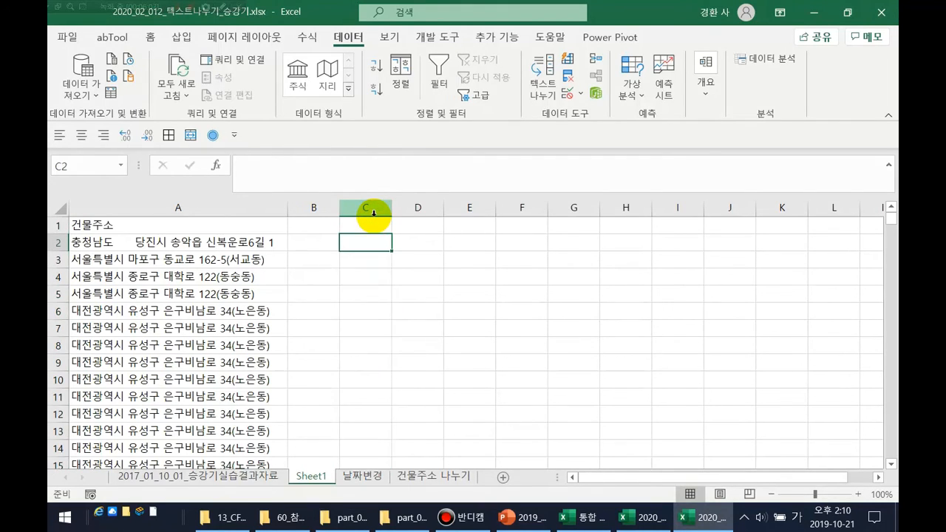
text(서울시)
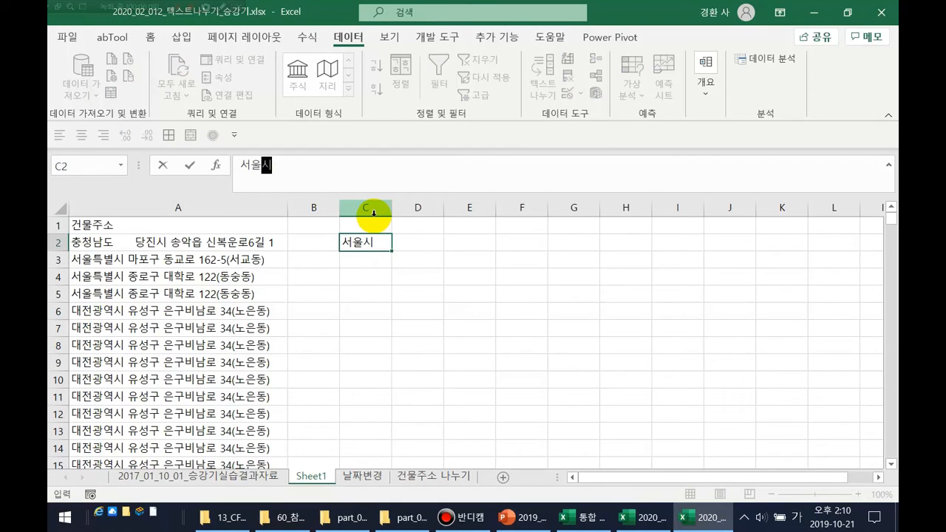
key(Return)
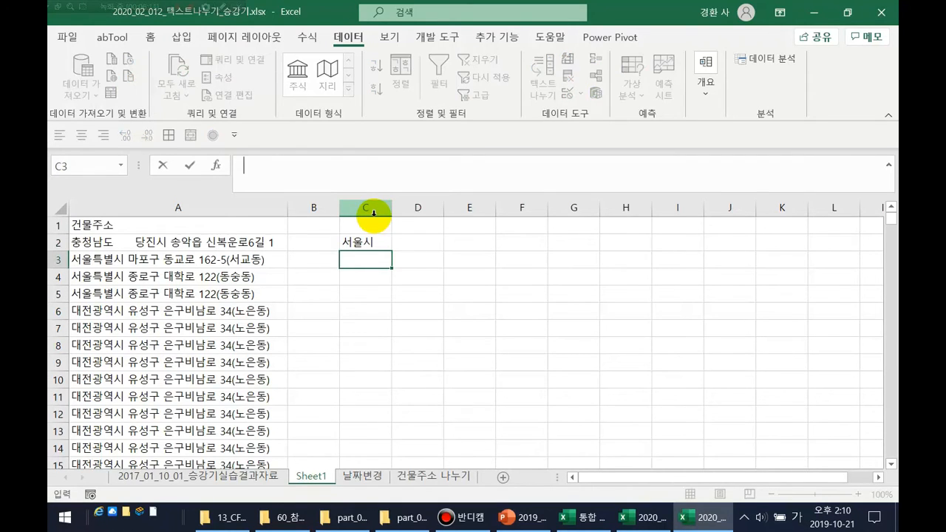
text(서초구)
key(Return)
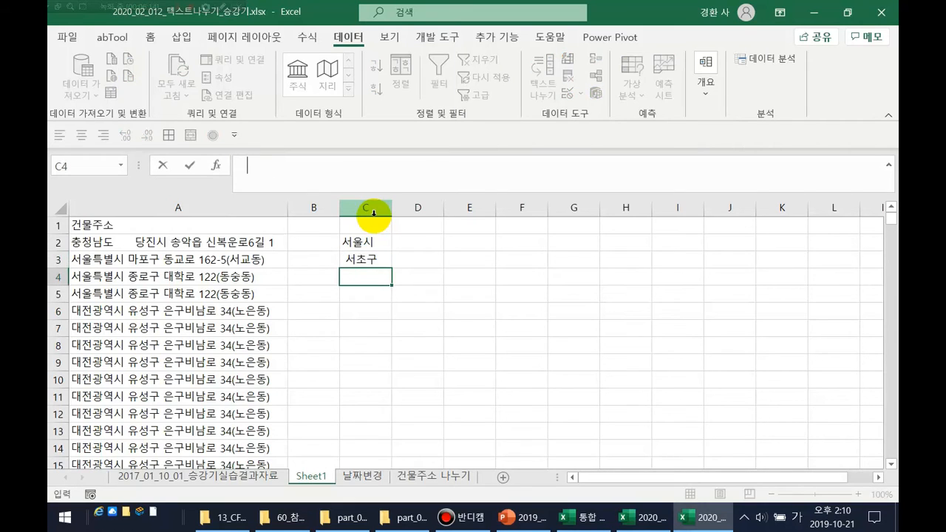
text(서초동)
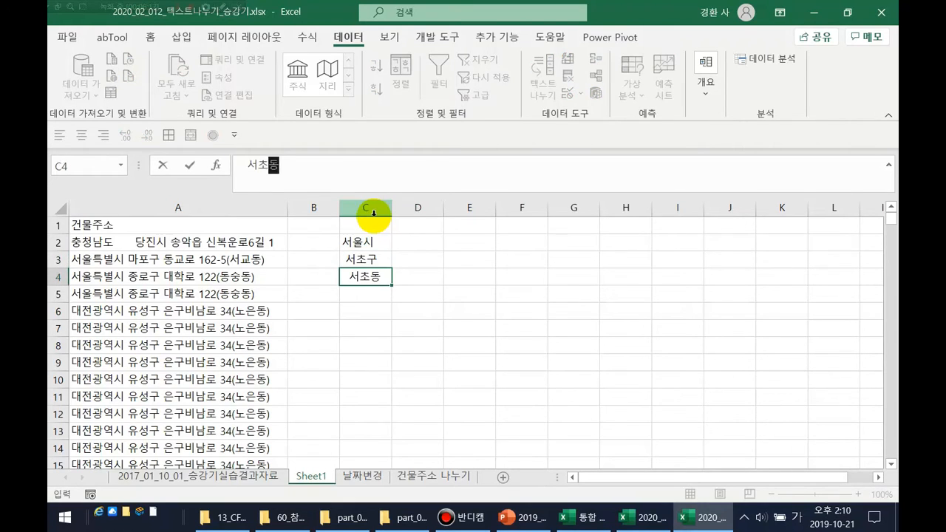
key(Return)
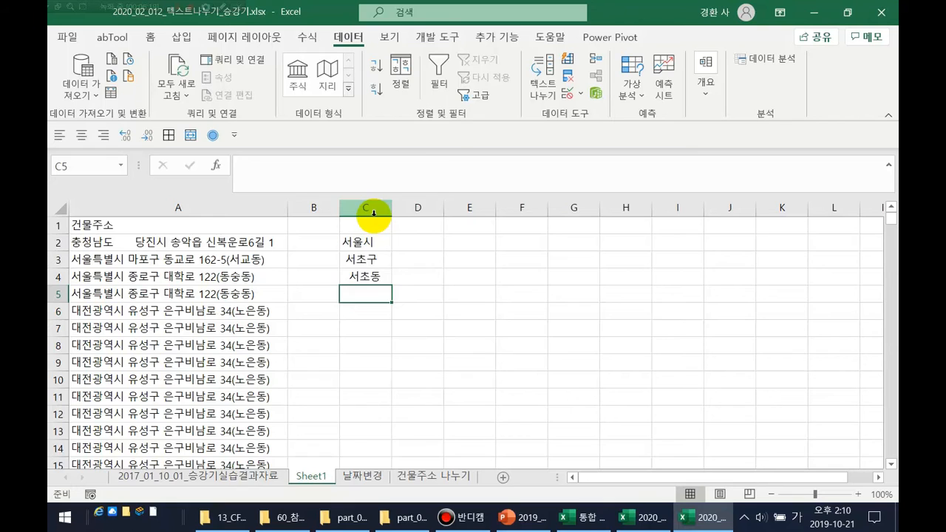
Step: Try splitting column C with Text to Columns by tab and space, treating consecutive delimiters as one, and undo the split
click(373, 208)
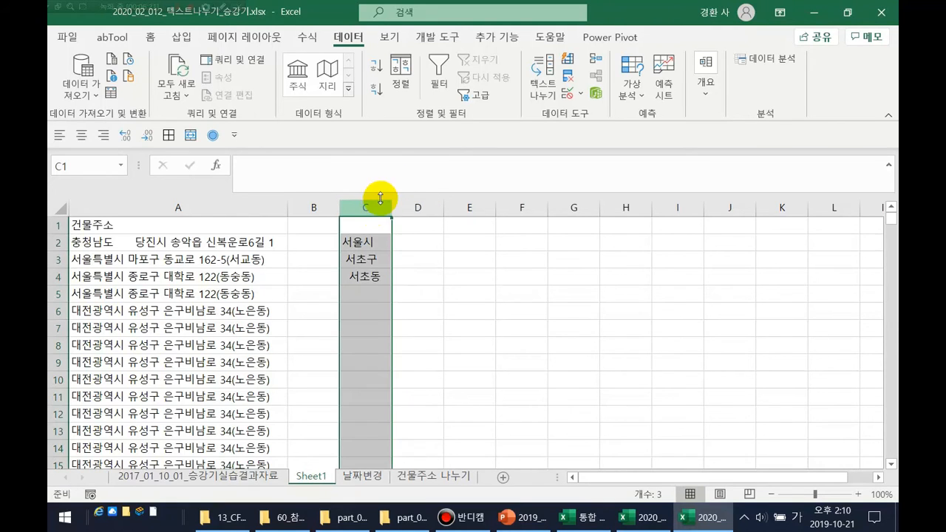
click(539, 70)
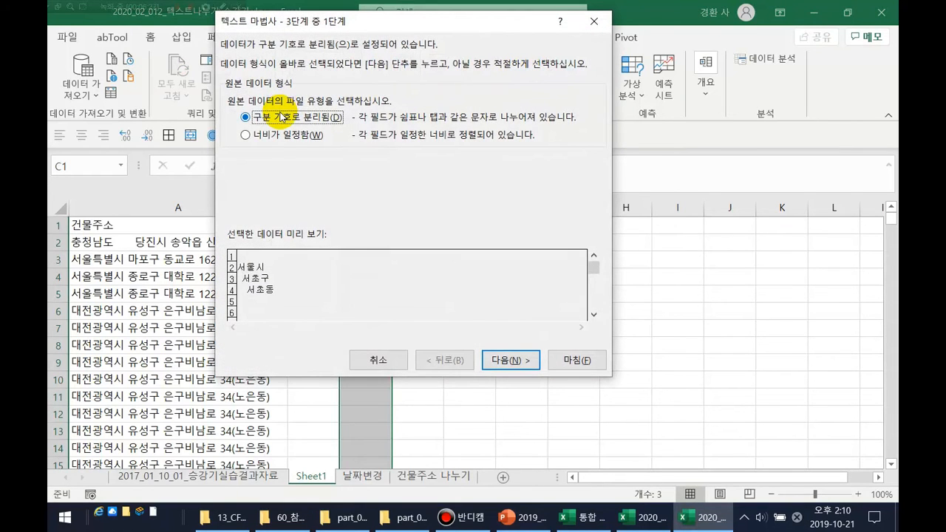
click(501, 360)
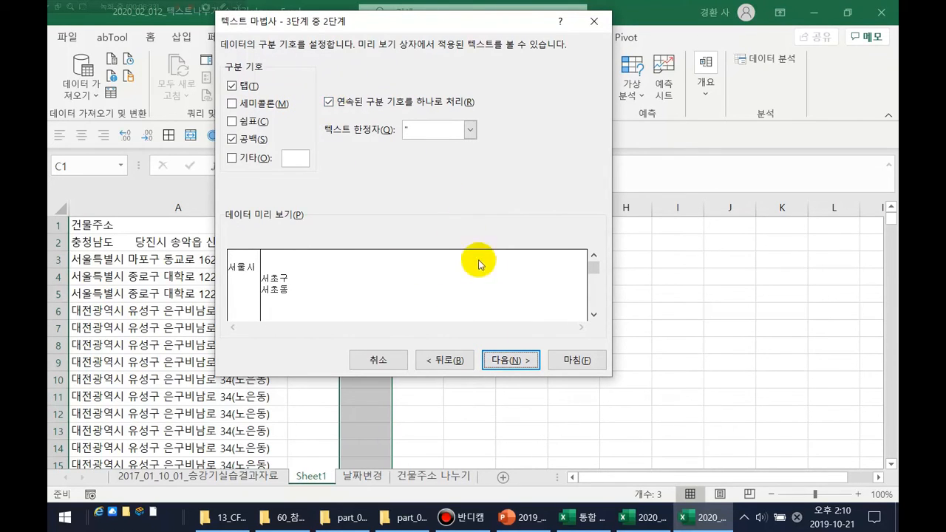
click(576, 360)
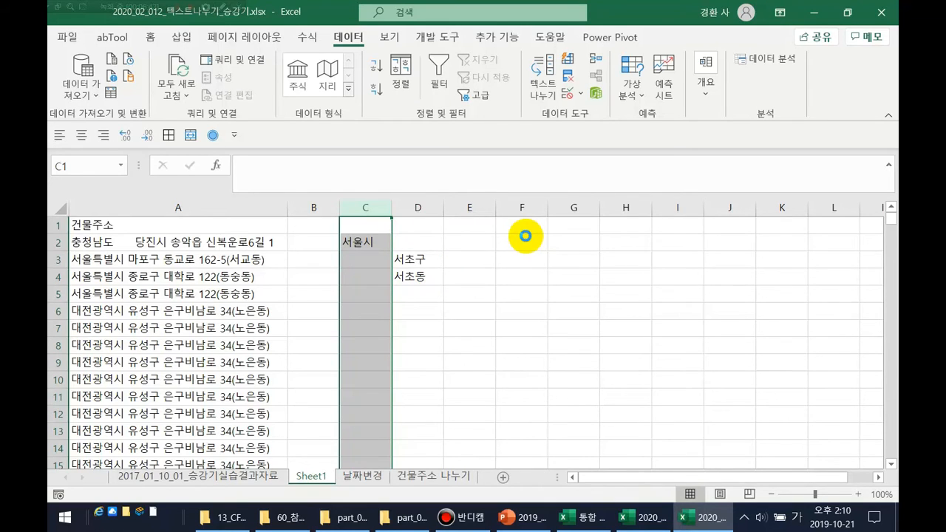
key(ctrl+z)
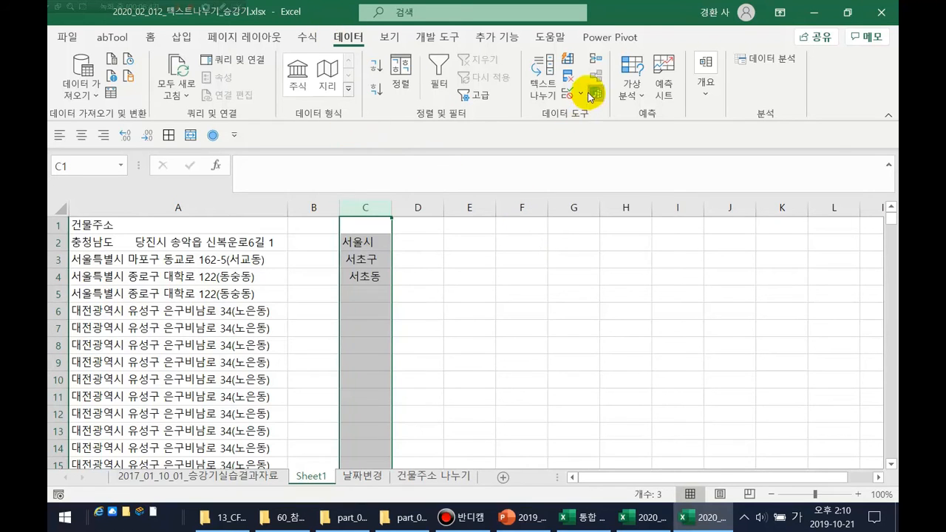
Step: Split column C with Text to Columns by tab and space, with the treat-consecutive-delimiters-as-one option turned off
click(550, 82)
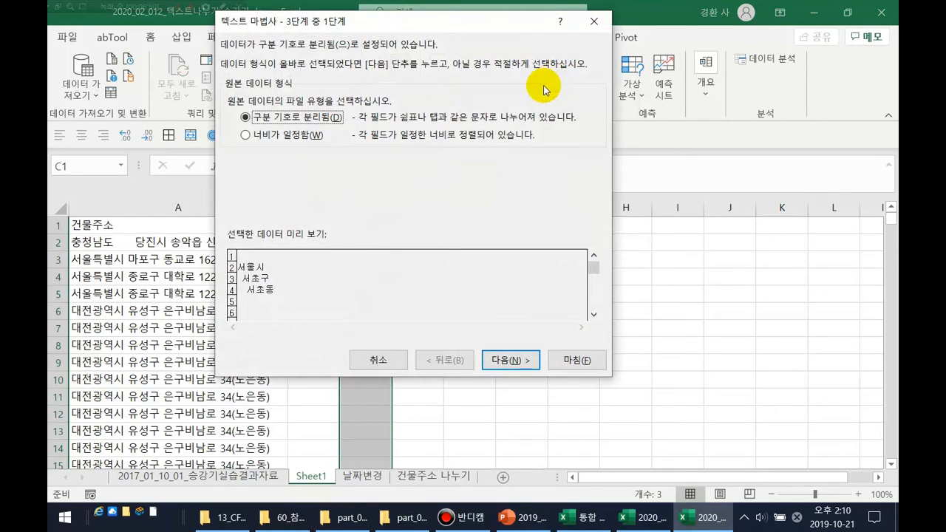
click(505, 360)
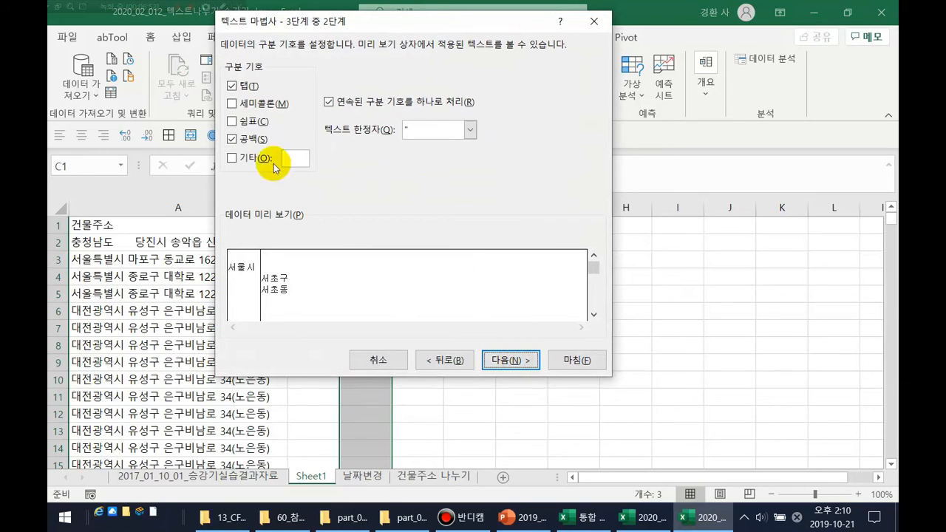
click(329, 104)
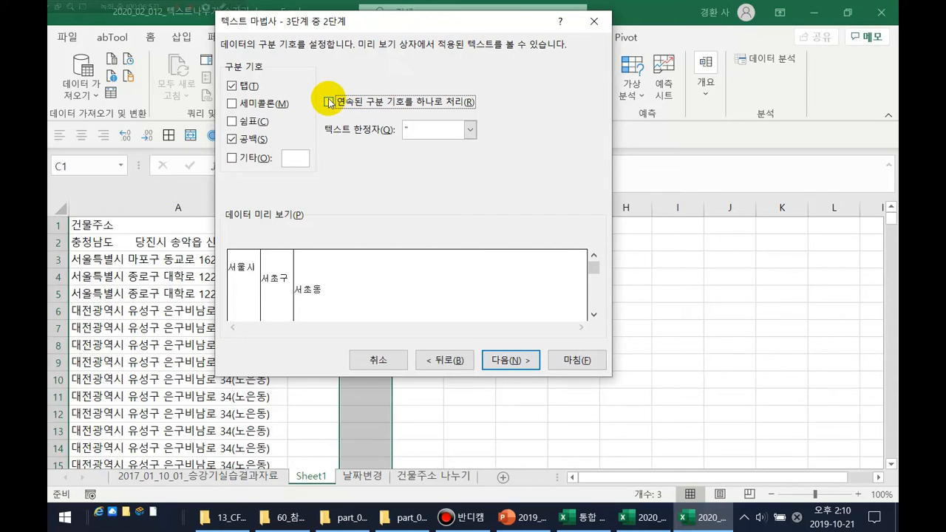
click(531, 361)
click(578, 362)
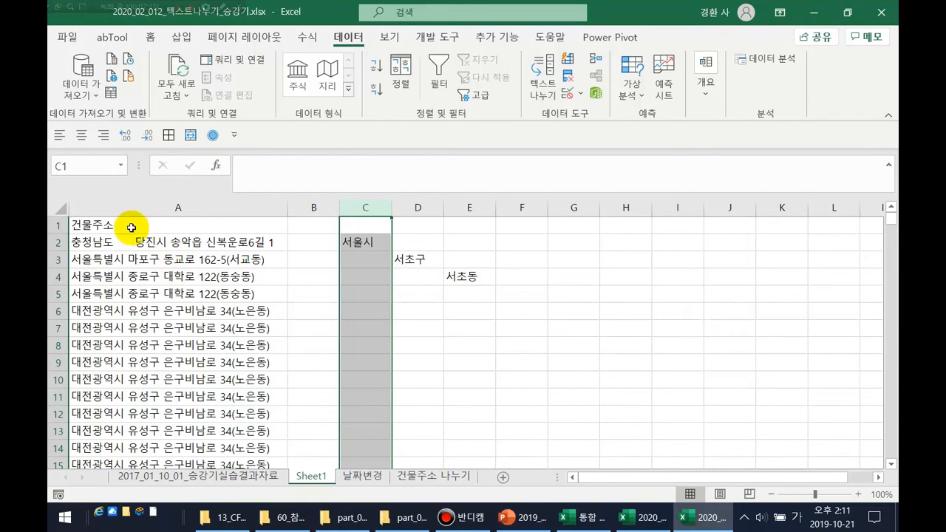
Step: Clear the contents of all cells in Sheet1
click(59, 209)
key(Delete)
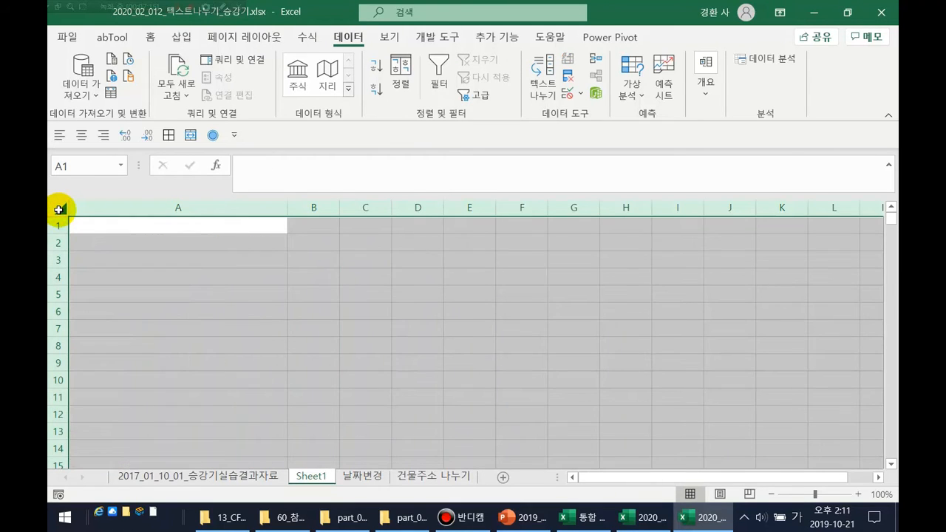
Step: Widen column B in the 2017_01_10_01_승강기실습결과자료 sheet and copy the whole column into Sheet1 starting at A1
click(180, 479)
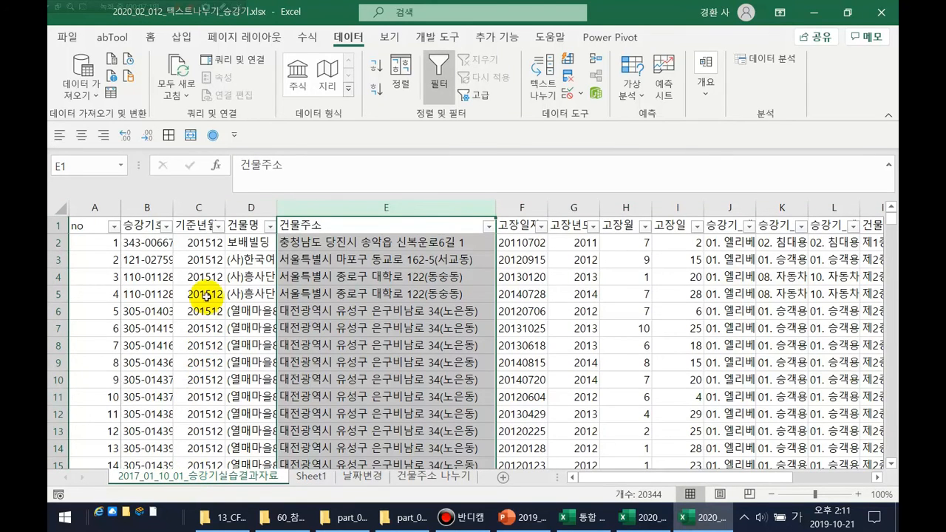
drag(181, 213, 183, 211)
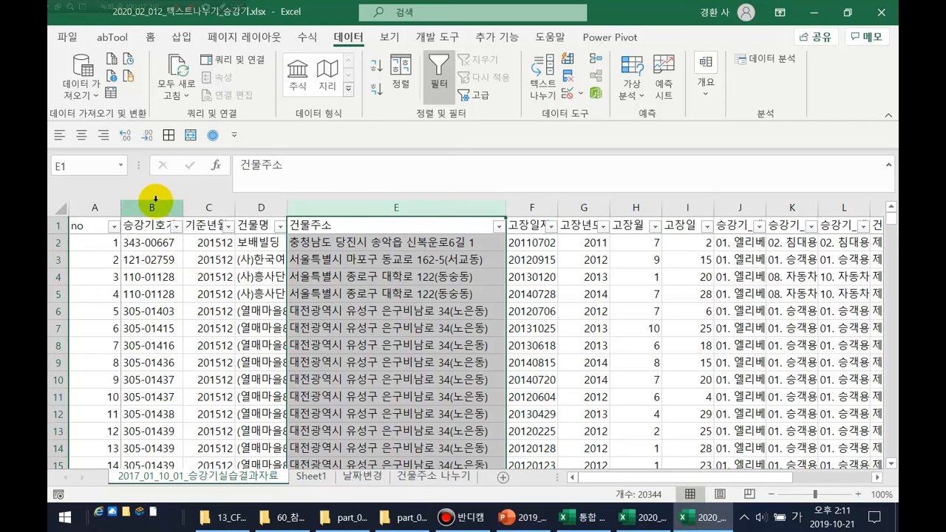
click(156, 202)
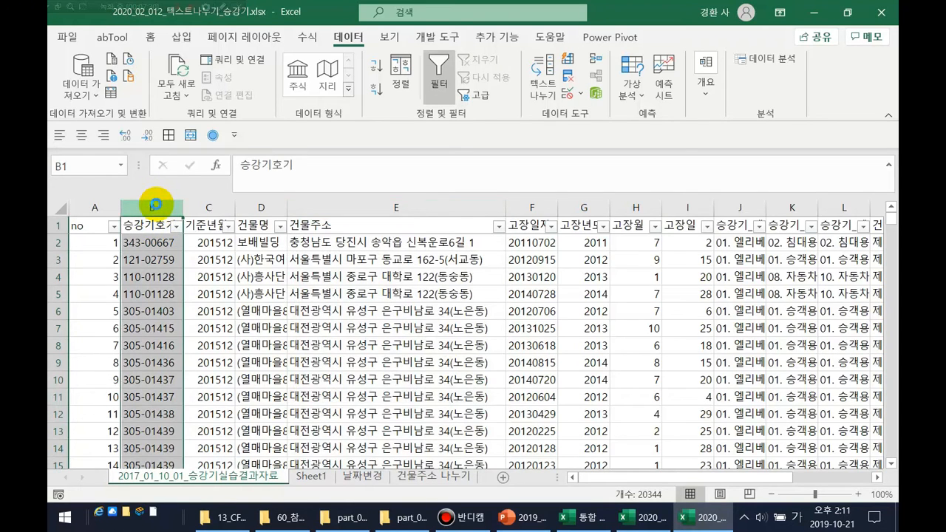
key(ctrl+c)
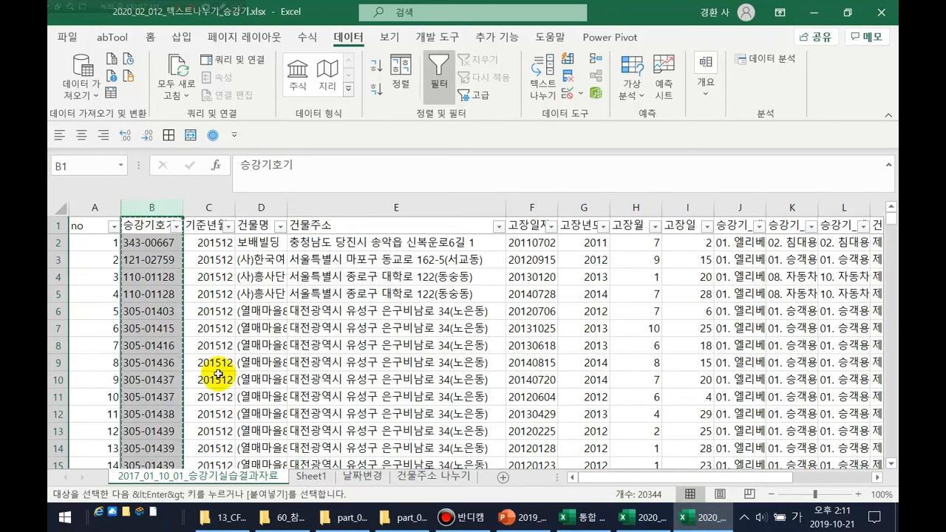
click(311, 476)
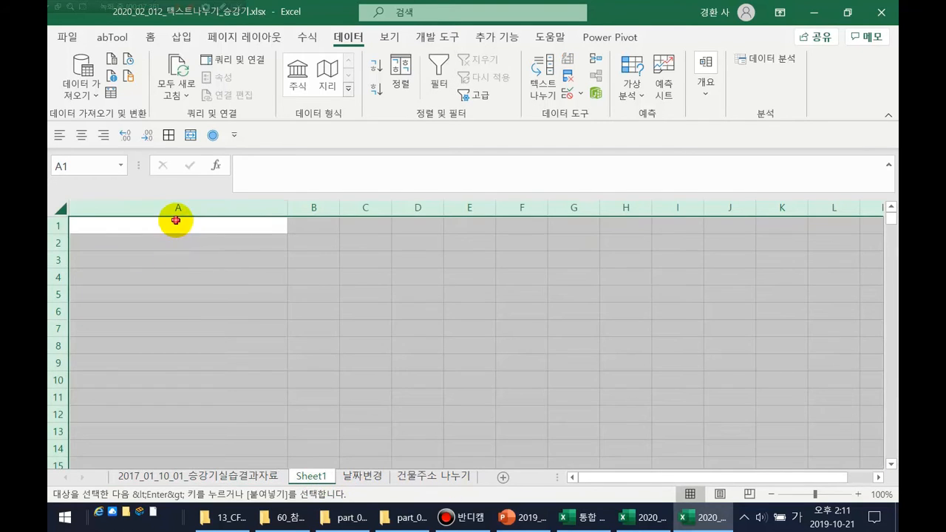
click(176, 221)
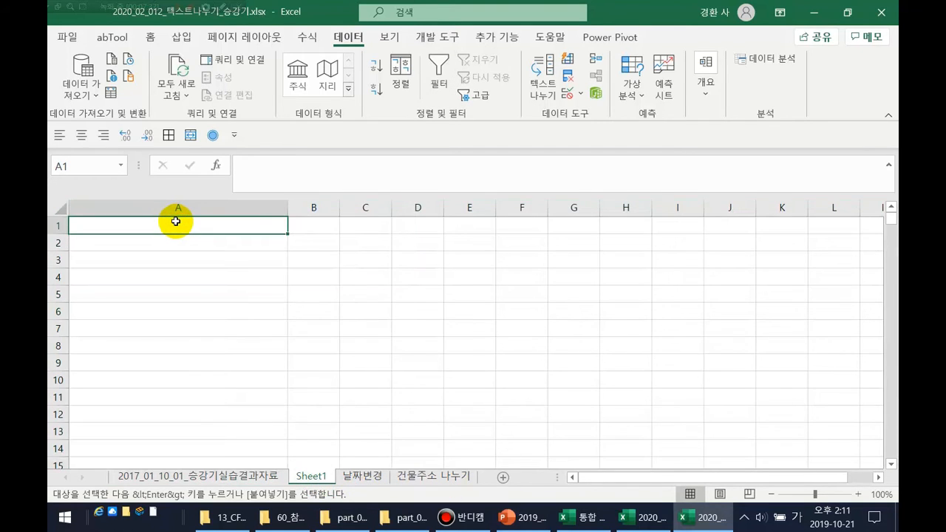
key(ctrl+v)
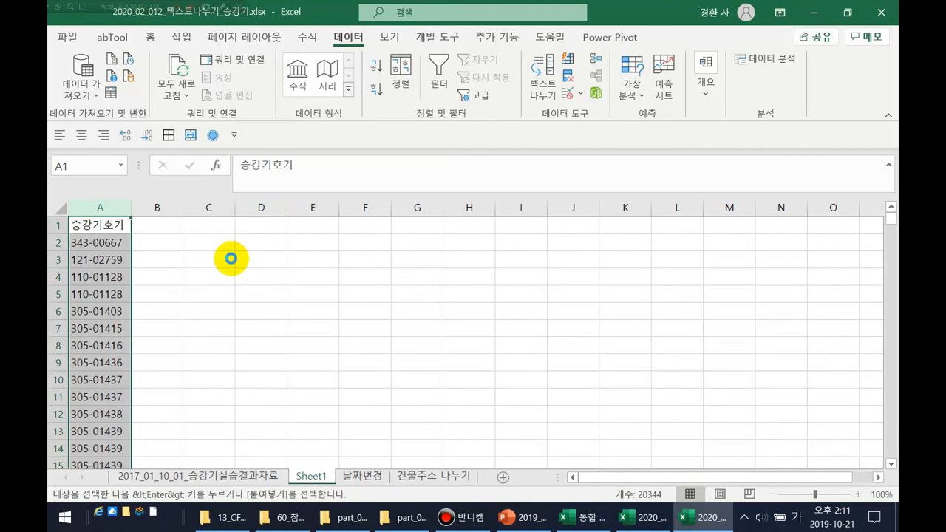
ctrl+scroll(232, 253, up, 3)
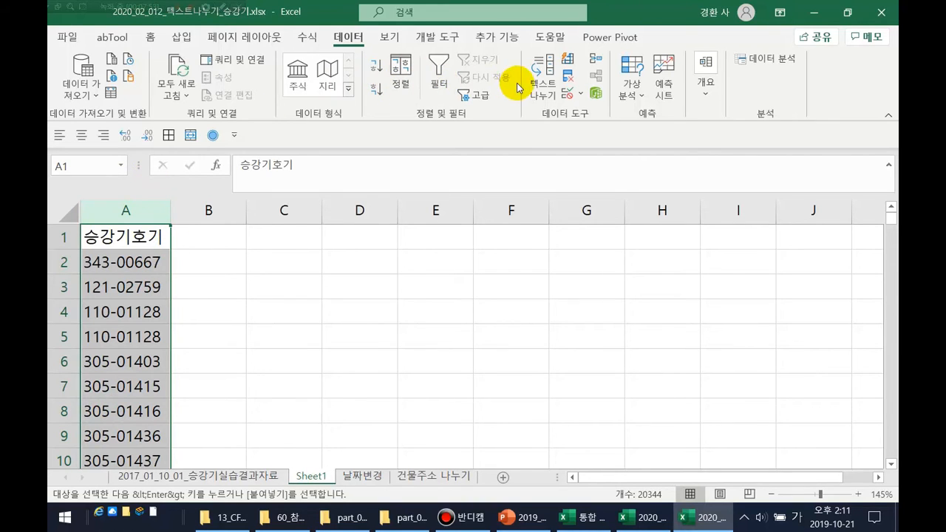
click(547, 81)
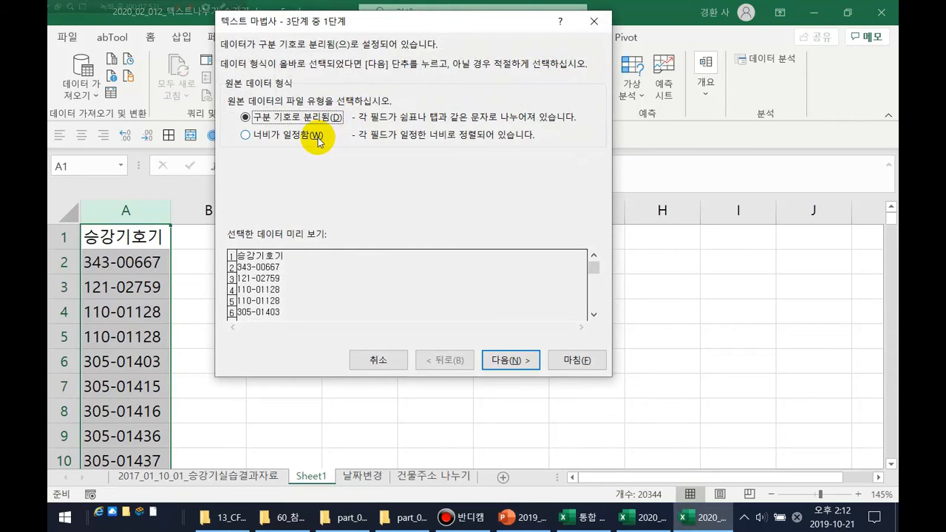
click(318, 139)
click(502, 360)
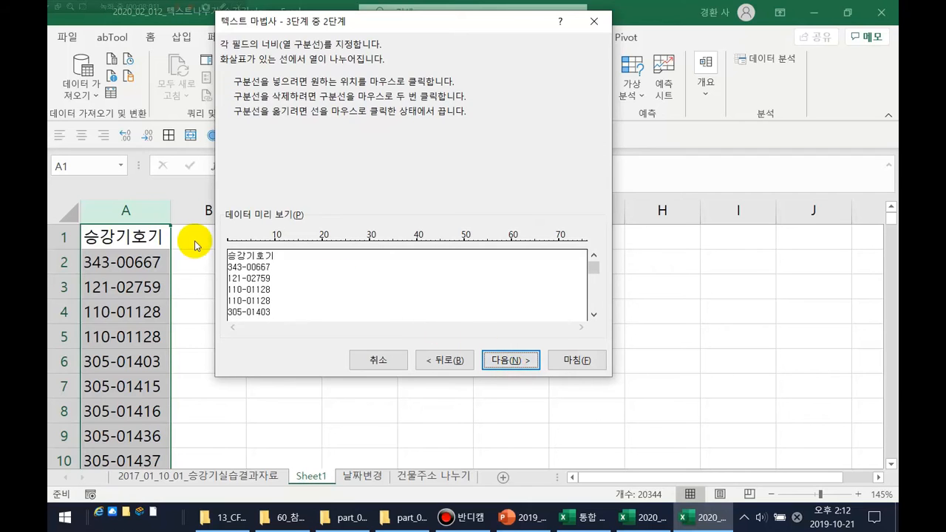
click(377, 360)
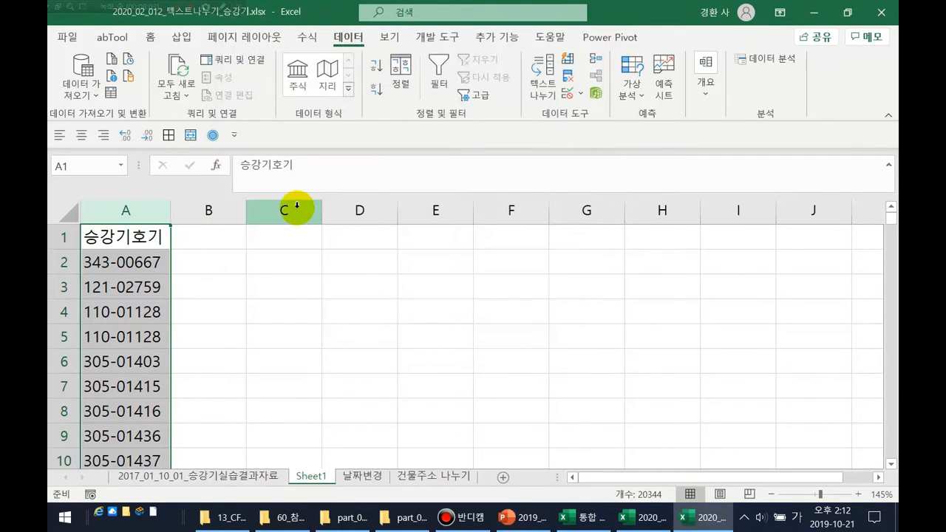
Step: Split column A with Text to Columns by fixed width, placing break lines at positions 2 and 7
click(537, 70)
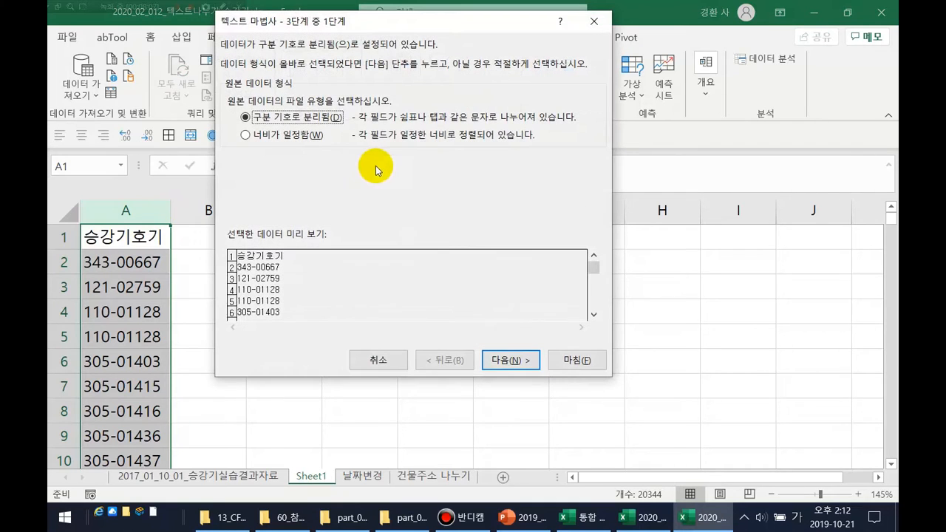
click(294, 136)
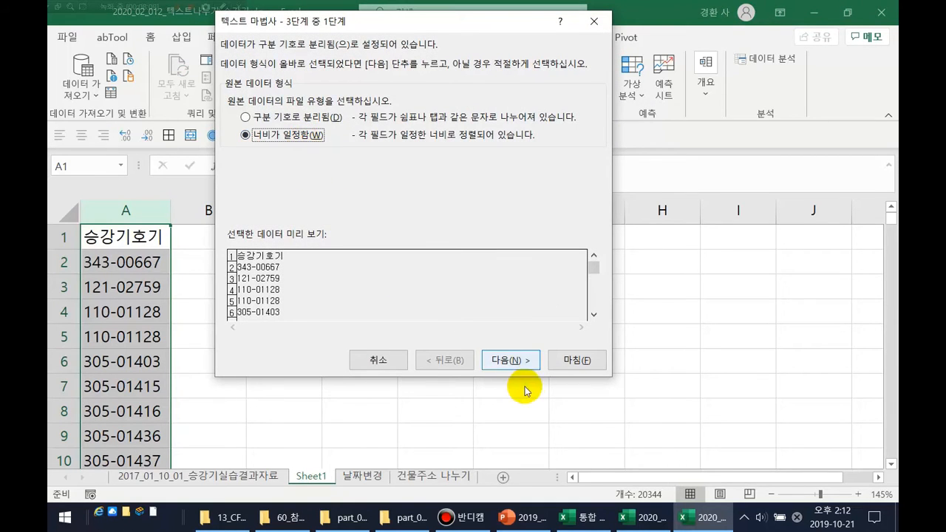
click(517, 360)
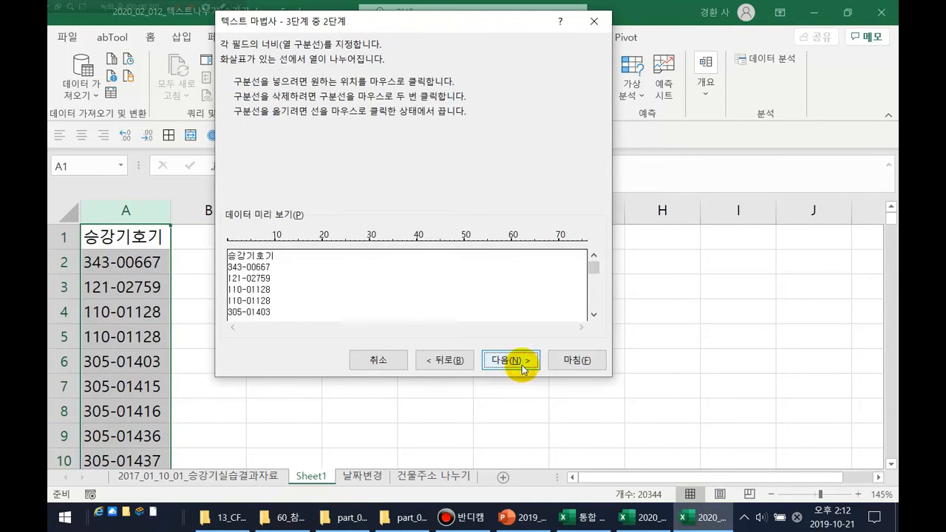
click(238, 258)
click(258, 258)
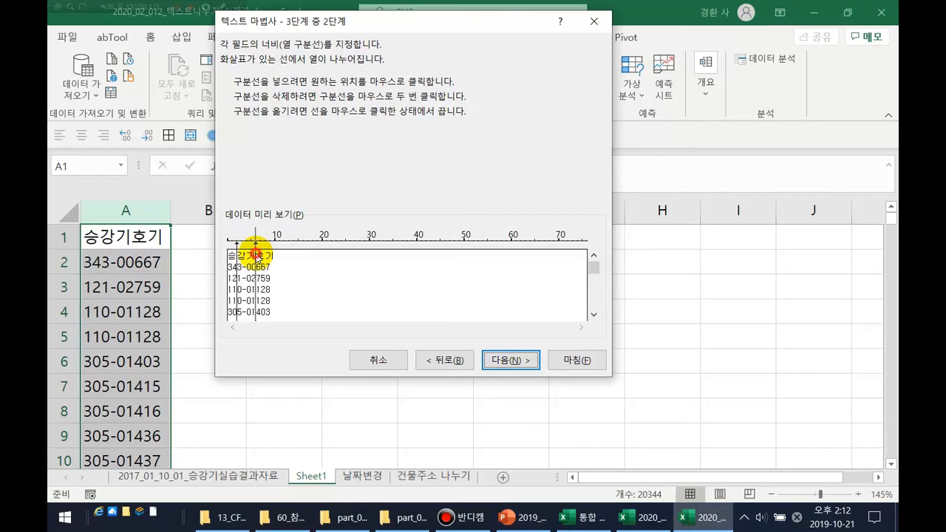
drag(260, 256, 258, 257)
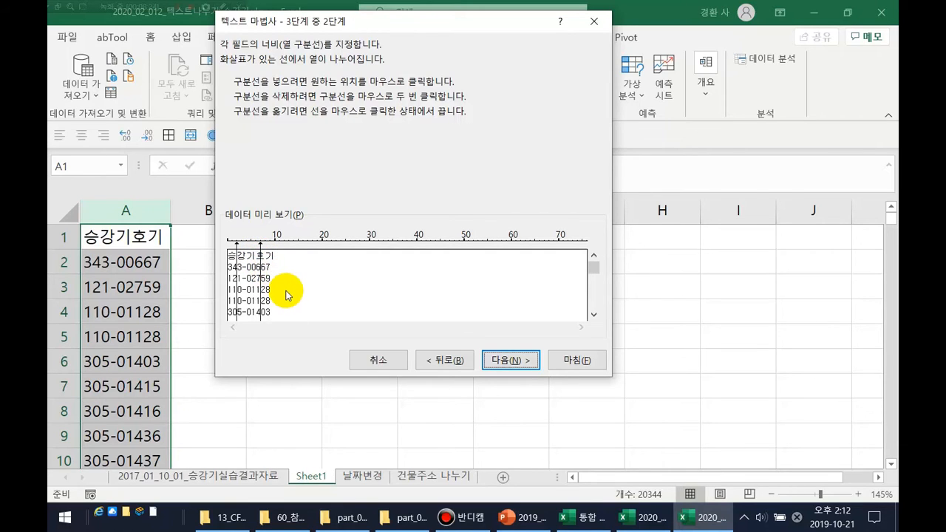
click(592, 365)
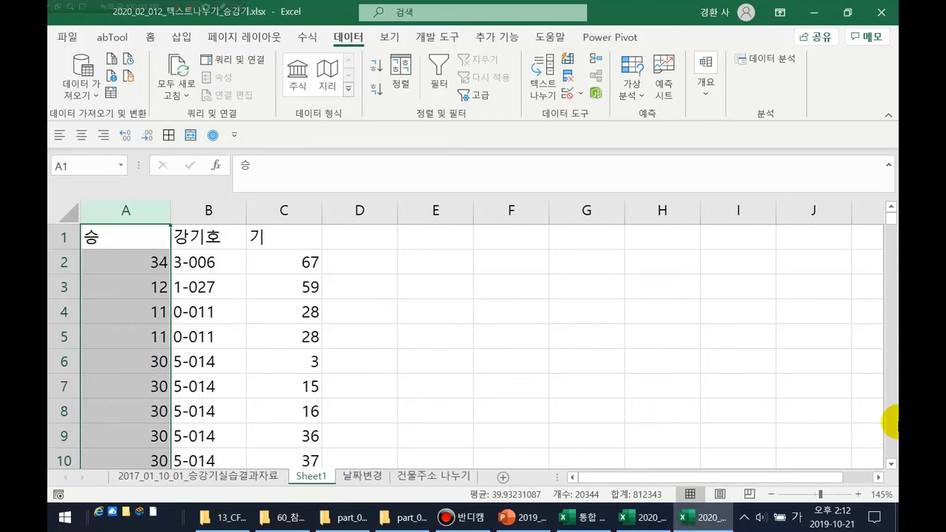
click(811, 523)
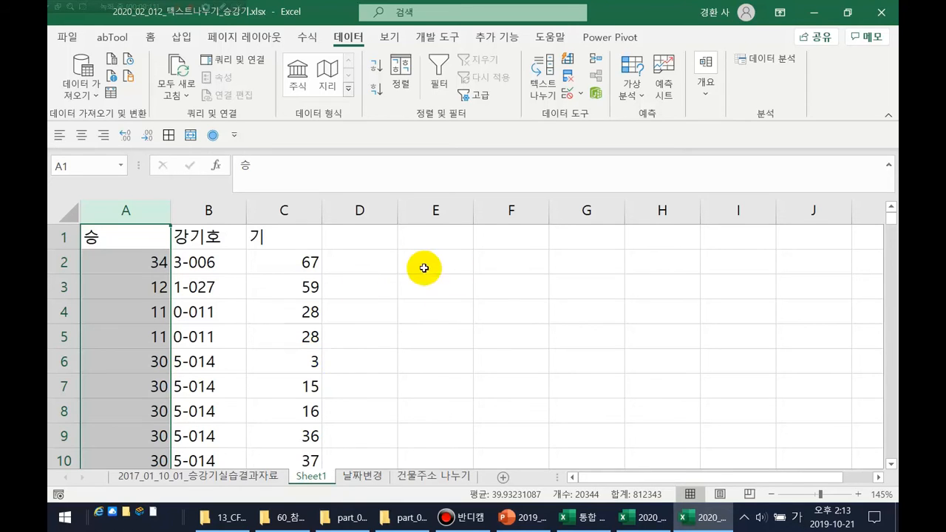
Step: Enter the formula =TEXT(C2,"00") in D2 to convert the column C number to two-digit text
click(330, 262)
text(=ㅅㄷ)
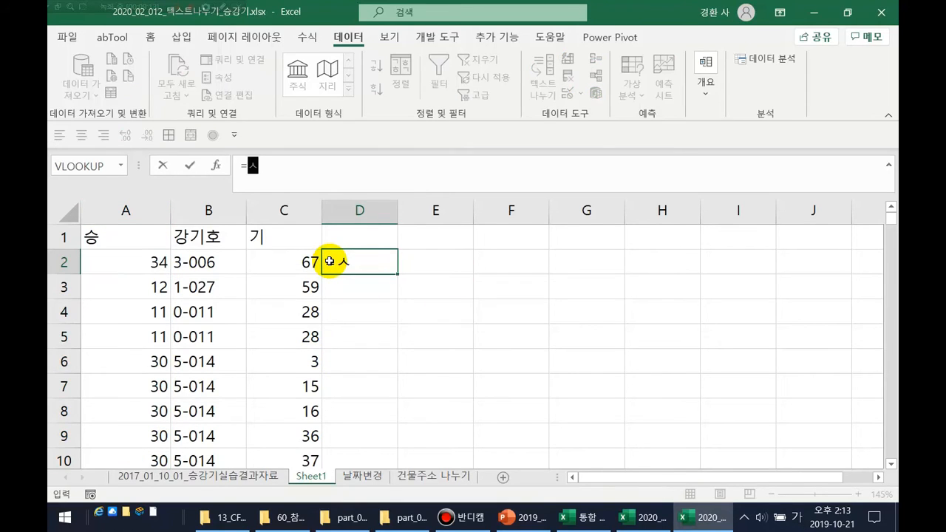
key(BackSpace)
key(BackSpace)
key(Hangul)
text(te)
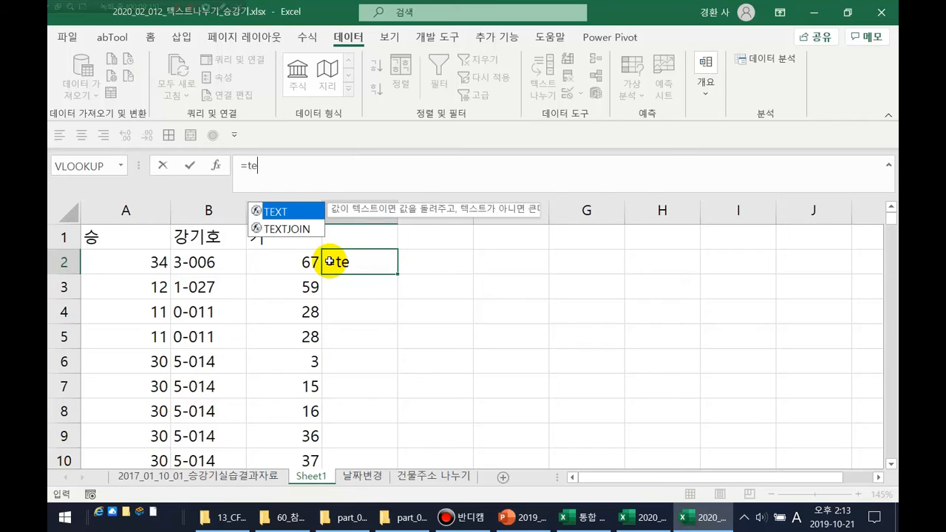
key(alt)
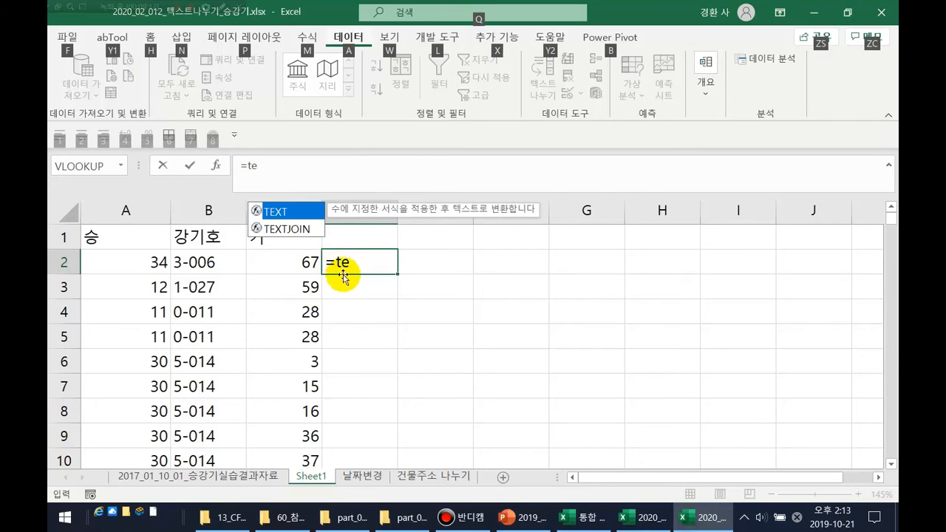
click(286, 212)
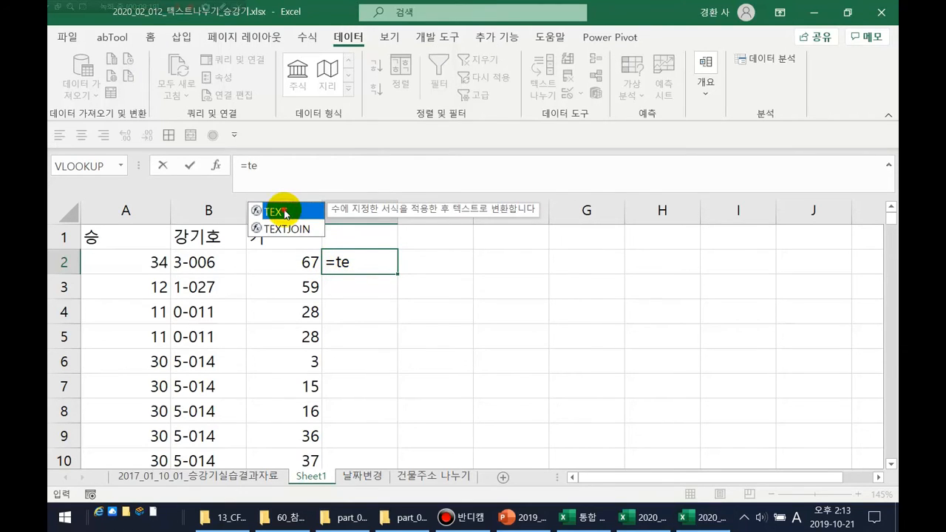
double_click(286, 213)
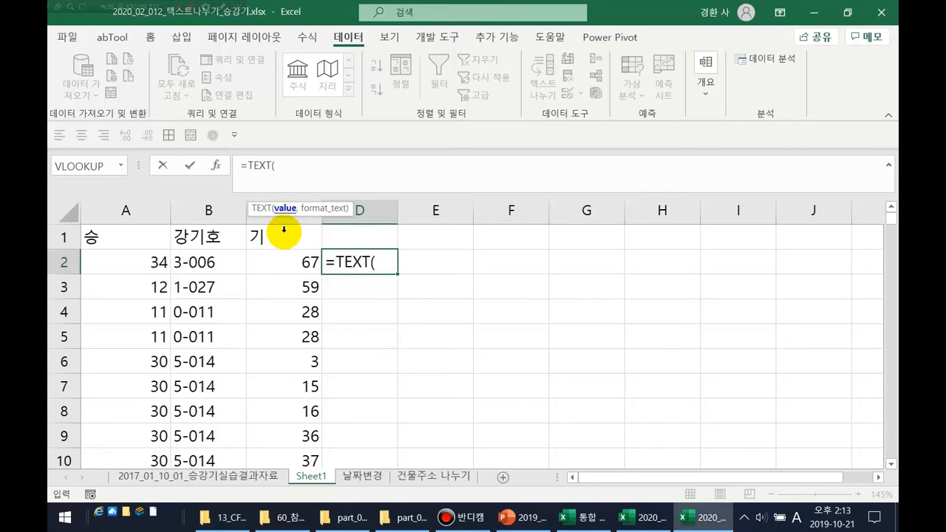
click(303, 262)
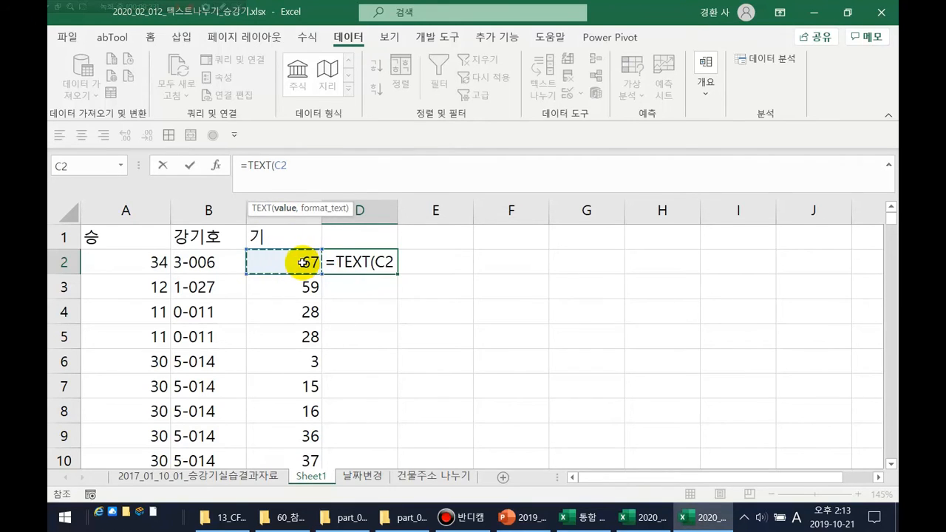
text(,)
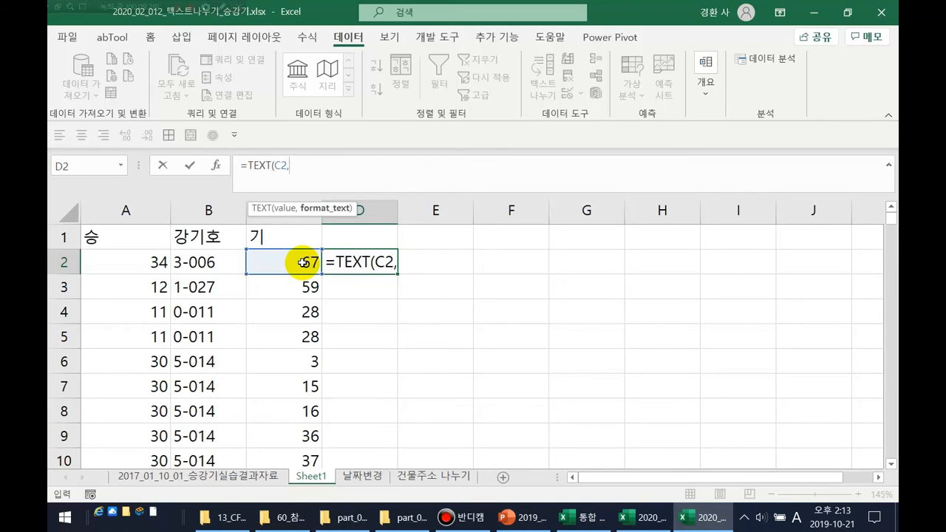
text("0)
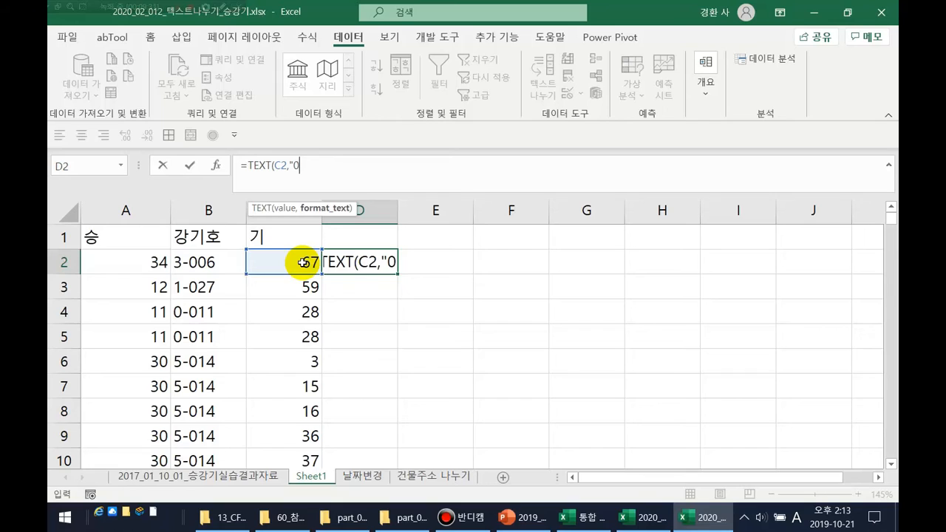
text(0")
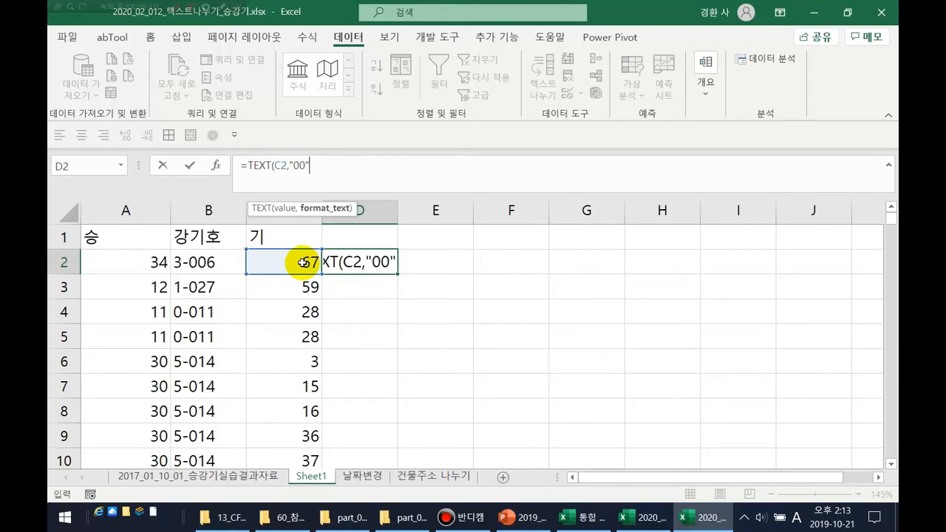
key(ctrl+shift+F4)
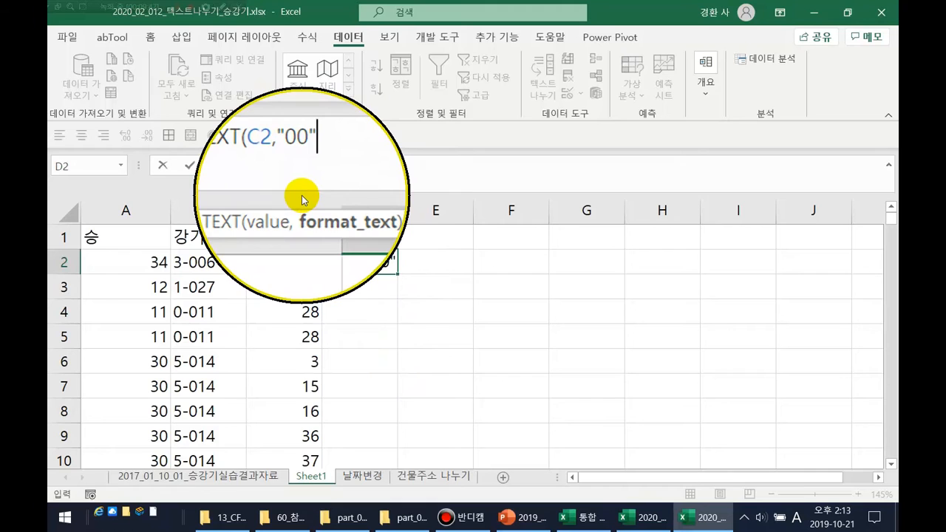
key(ctrl+shift+F4)
key(Return)
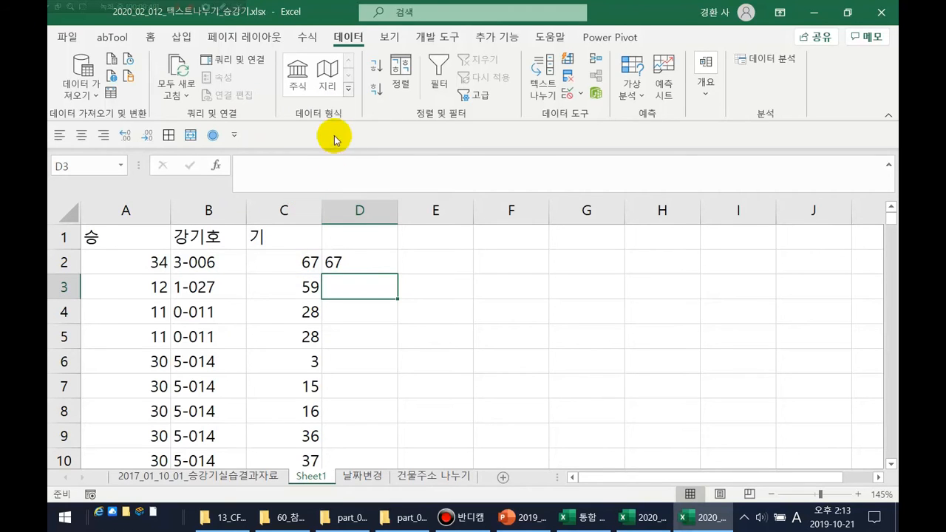
Step: Fill the D2 formula down to D7 and check the copied formula in D6
click(375, 260)
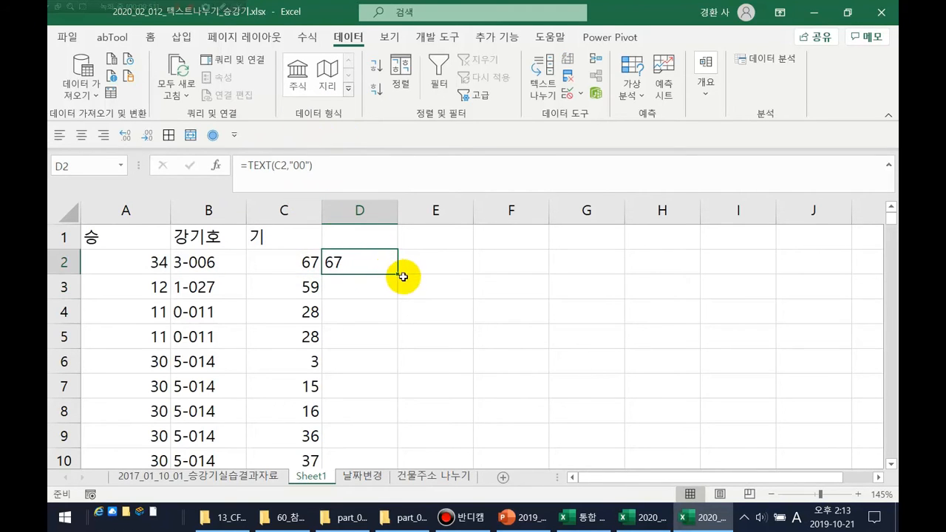
drag(397, 273, 391, 394)
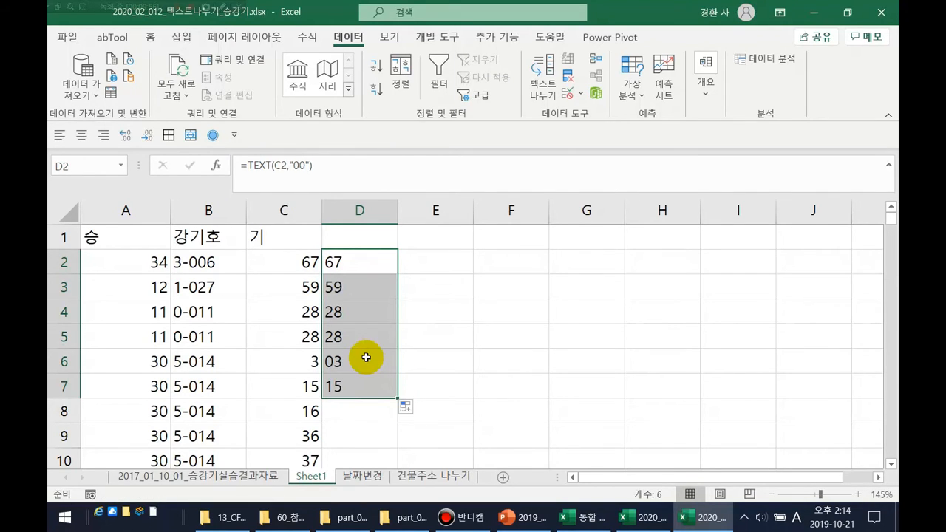
click(383, 257)
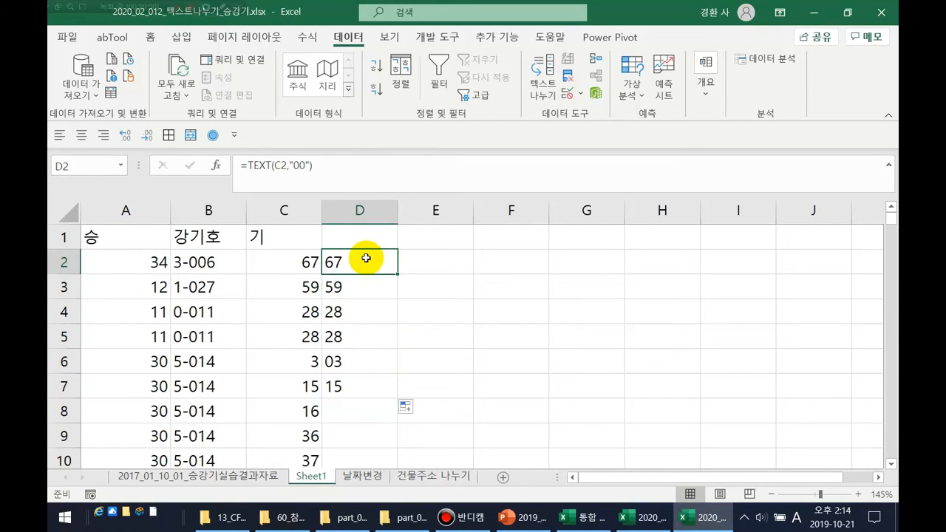
click(346, 362)
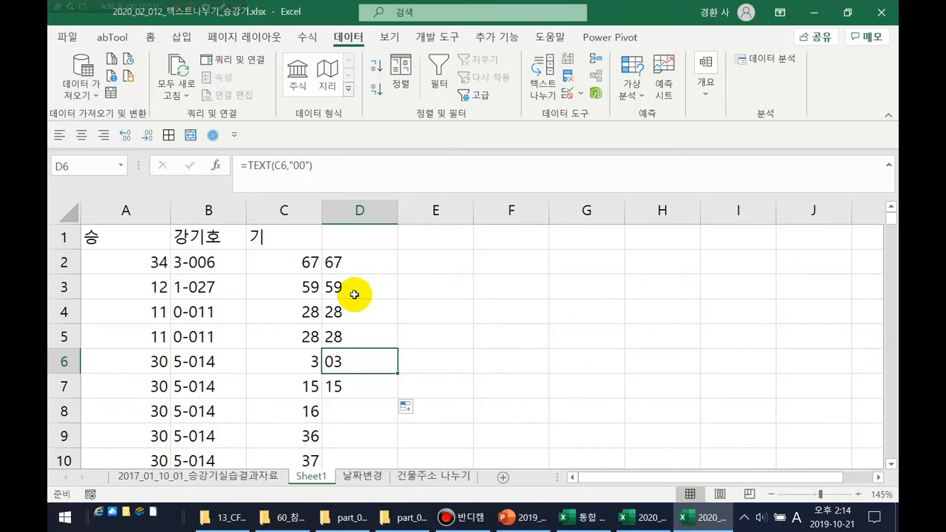
Step: View the custom number format codes available for column B in the Format Cells dialog
click(226, 212)
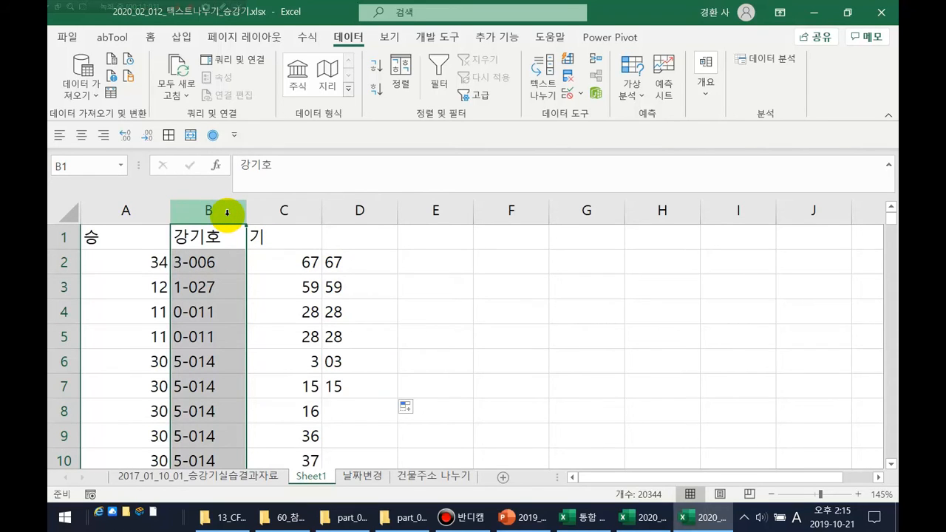
key(ctrl+1)
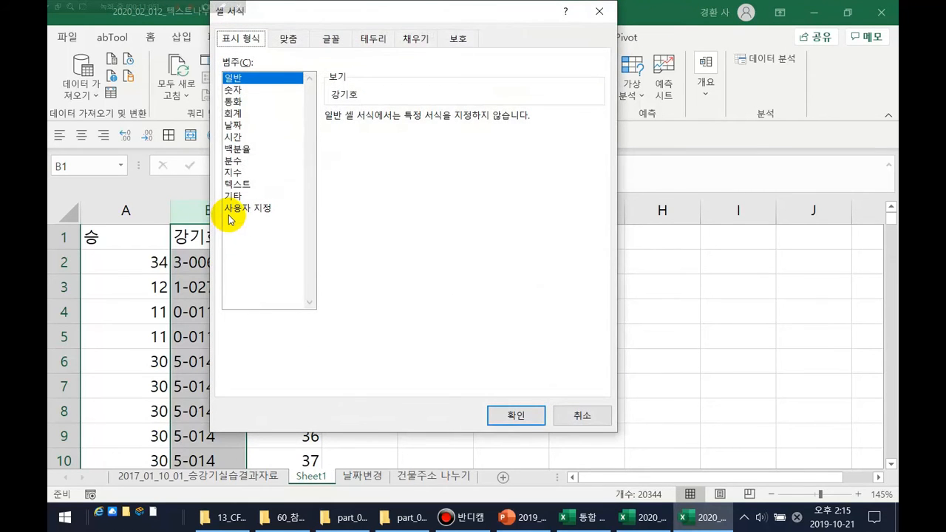
click(233, 209)
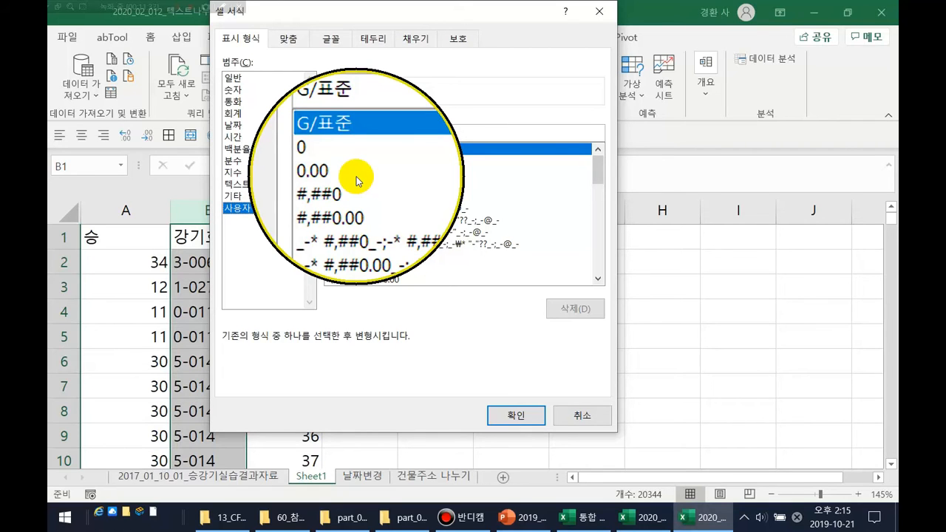
key(Escape)
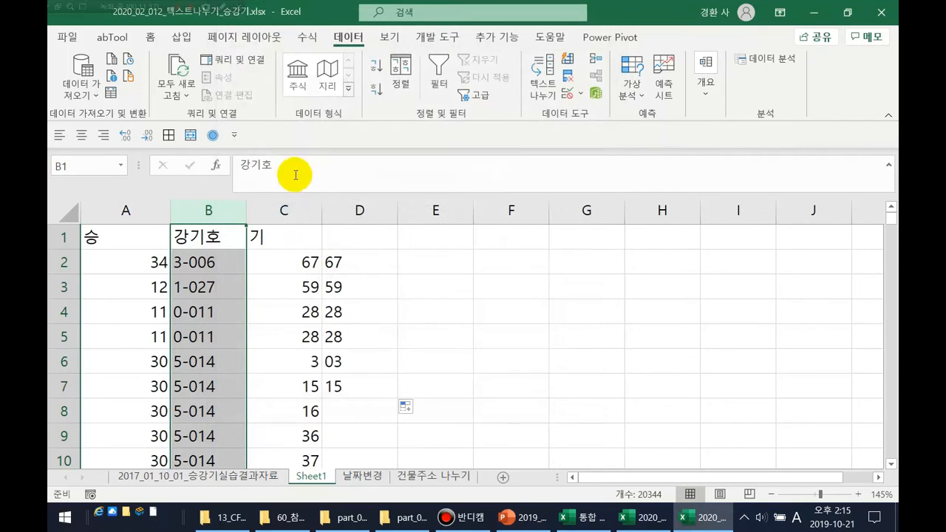
Step: Change the D2 formula to =TEXT(C2,"00.0") and fill it down to D8
click(352, 262)
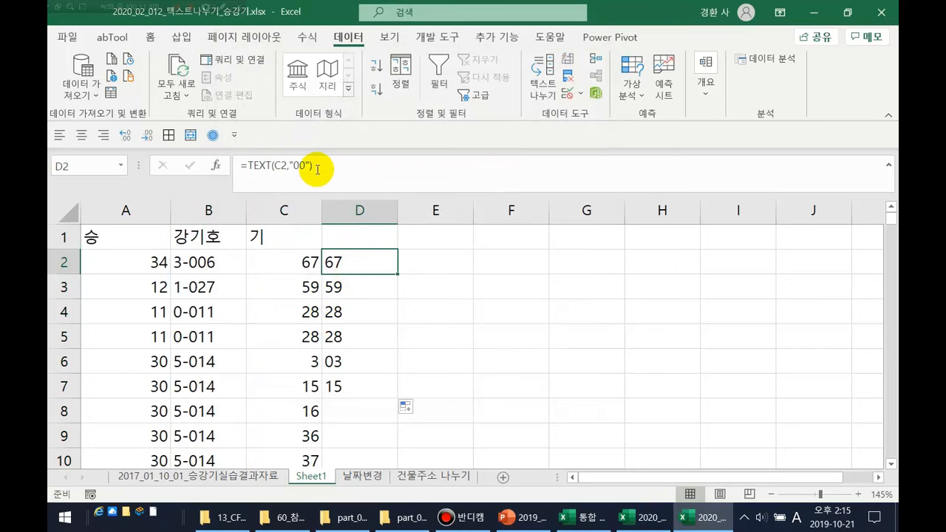
click(305, 166)
text(.0)
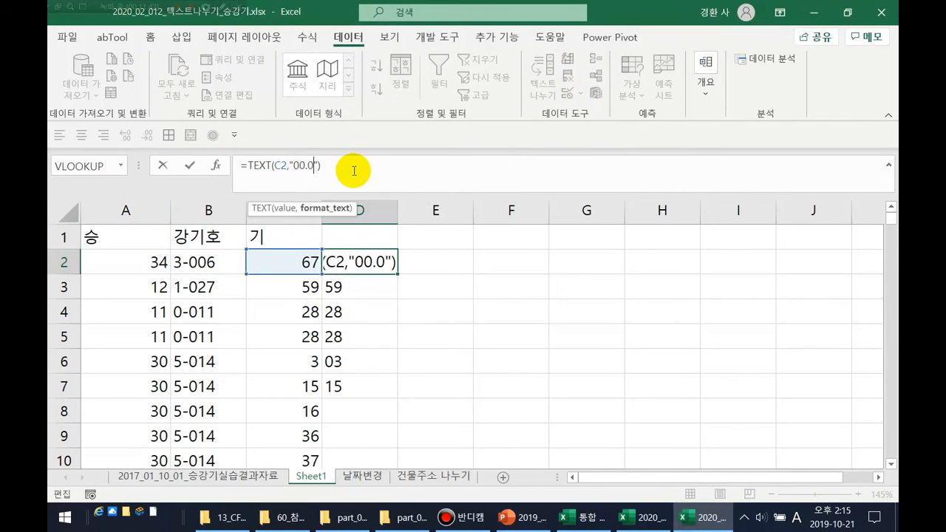
key(Return)
click(380, 255)
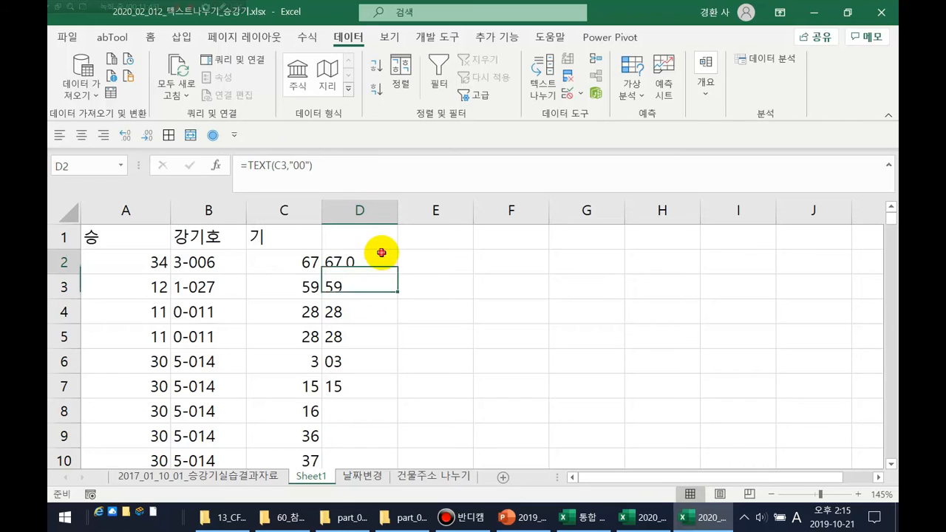
drag(399, 276, 389, 416)
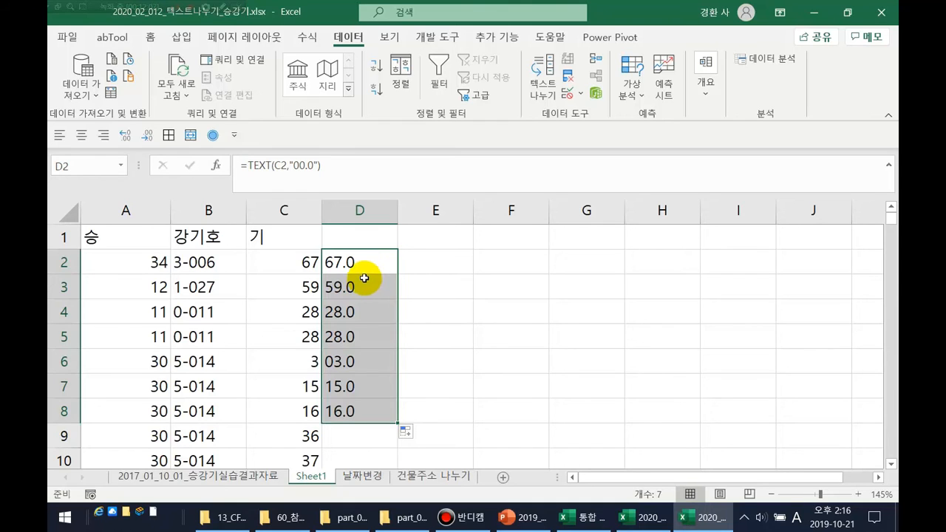
Step: Change the D2 formula to the percent format =TEXT(C2,"00.0%") and select column D
click(372, 264)
click(313, 166)
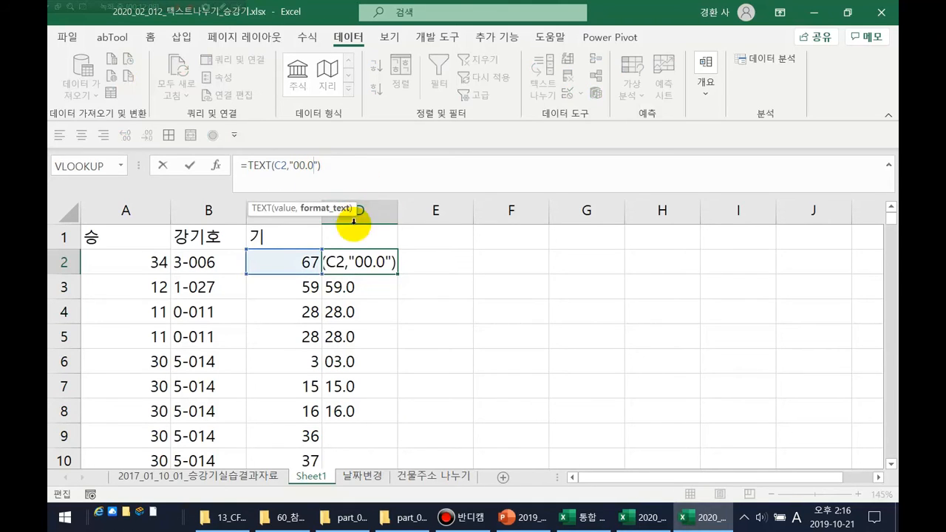
text(%)
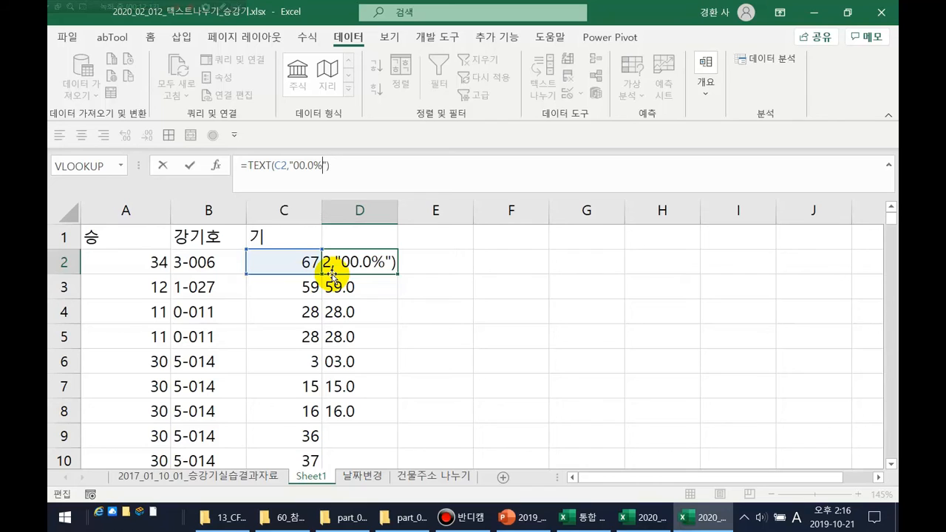
key(Return)
click(365, 261)
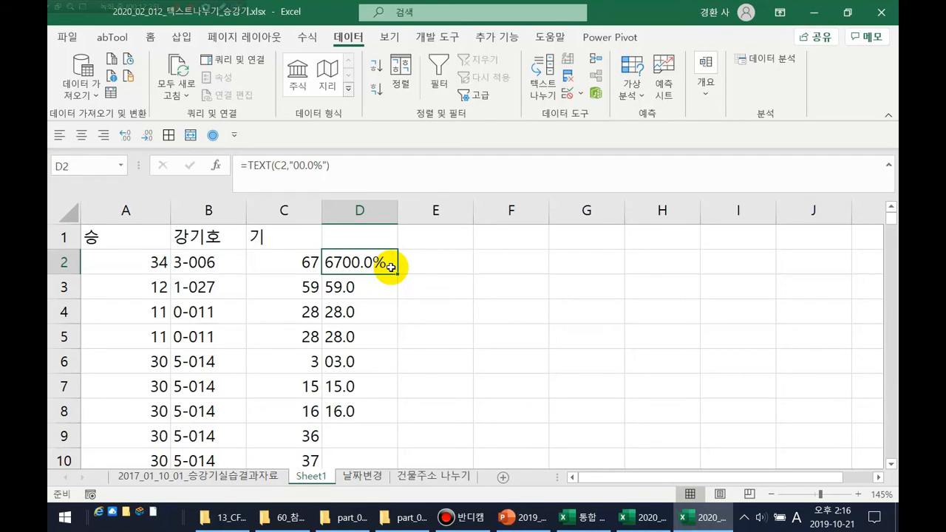
click(388, 208)
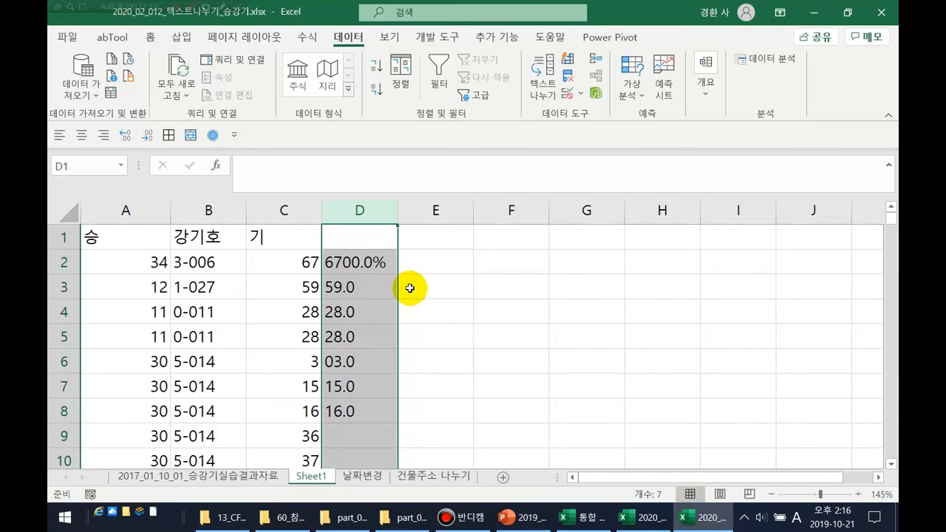
Step: Copy the 고장일자 column from the 2017_01_10_01_승강기실습결과자료 sheet into Sheet1 starting at E1
click(265, 474)
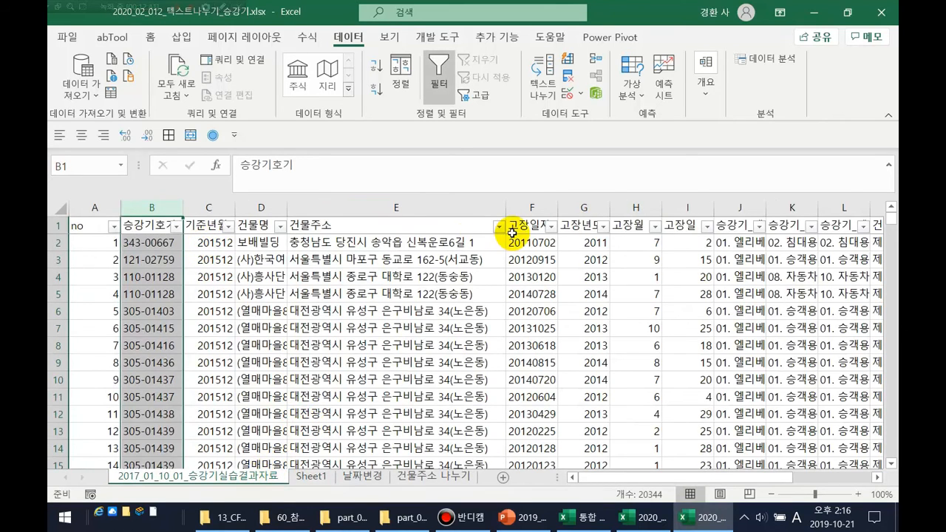
click(540, 204)
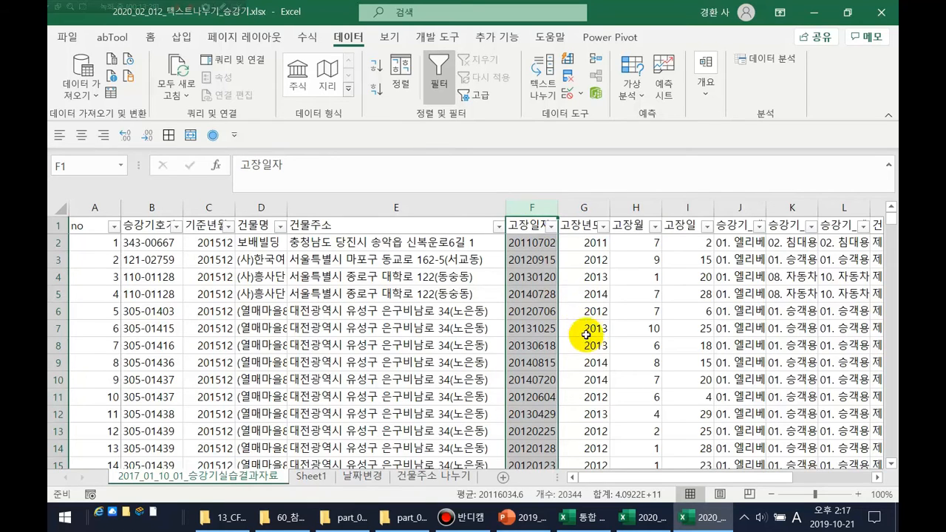
click(569, 295)
click(547, 217)
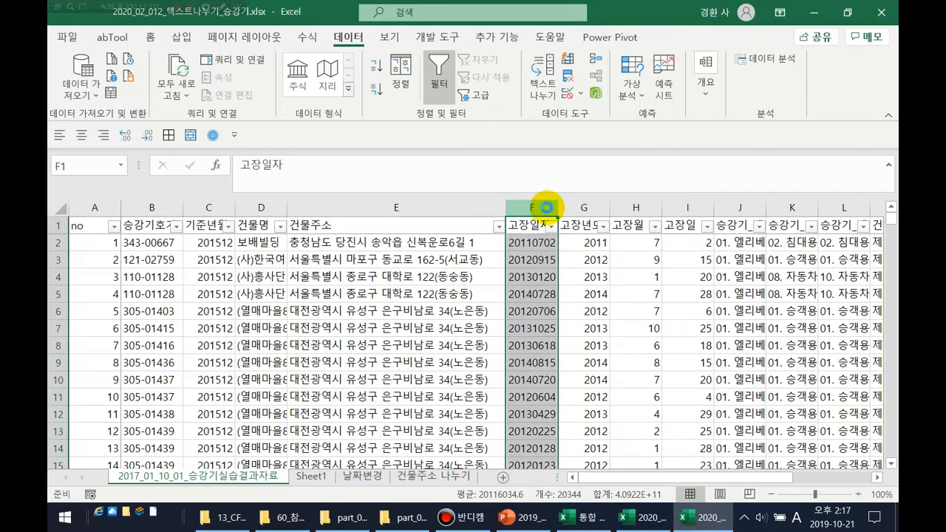
key(ctrl+c)
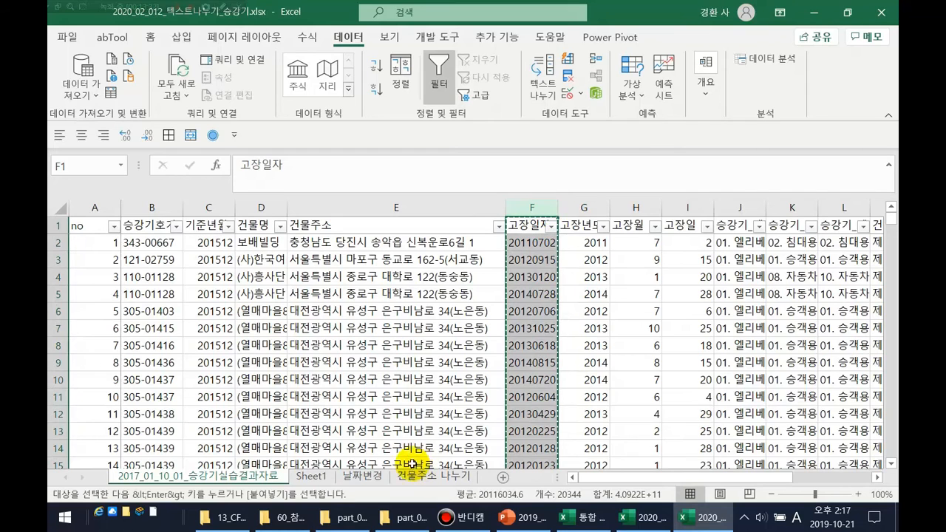
click(314, 475)
click(423, 231)
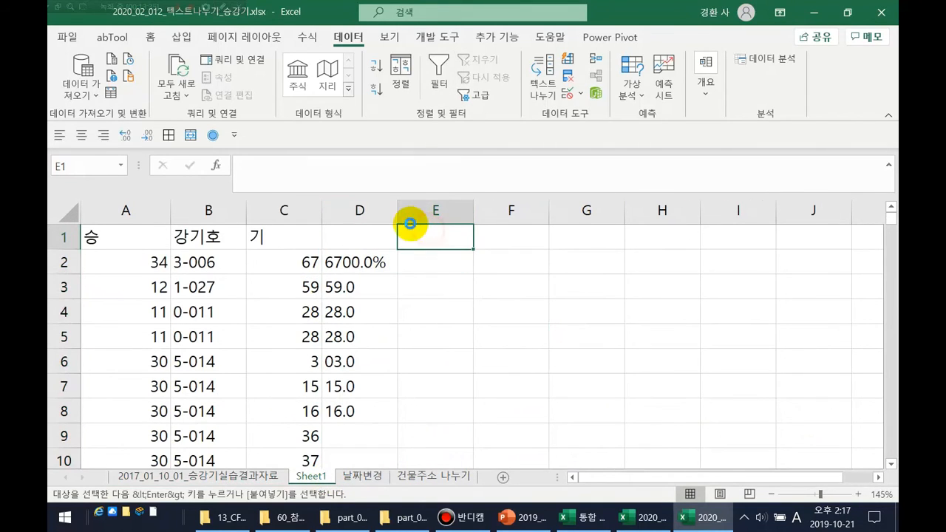
key(ctrl+v)
Step: Delete the old columns A to D in Sheet1 and widen the 고장일자 column to show the full dates
drag(374, 210, 124, 213)
key(ctrl+minus)
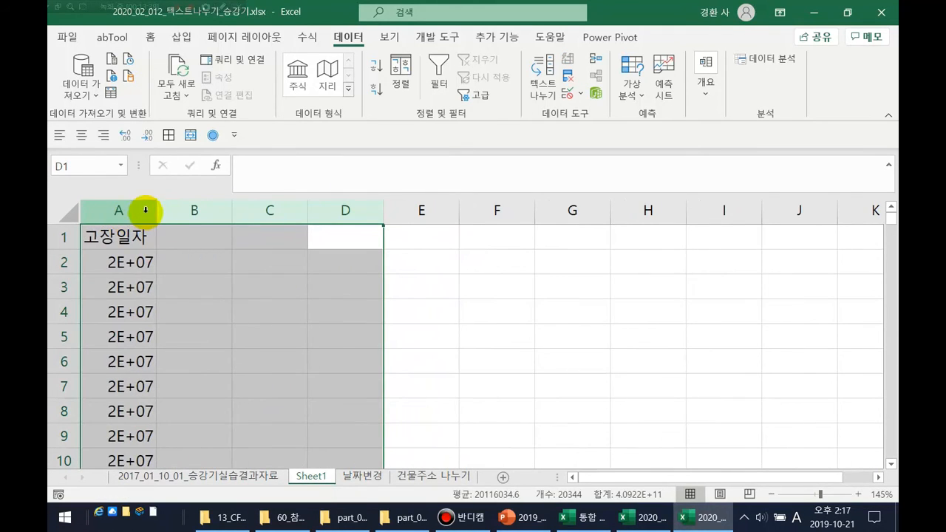
click(169, 212)
drag(157, 212, 227, 212)
click(194, 210)
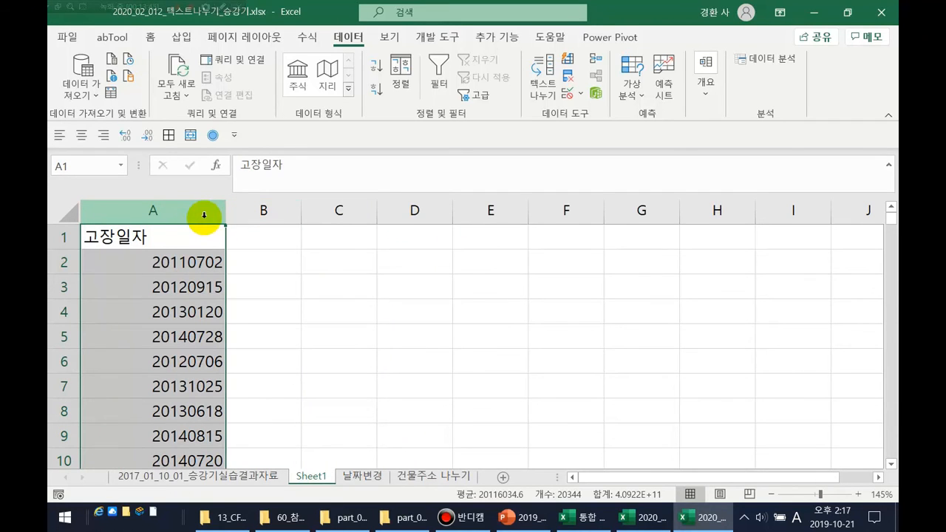
Step: Enter the formula =LEFT(A2,4) in B2 to extract the year from the date in A2
click(280, 244)
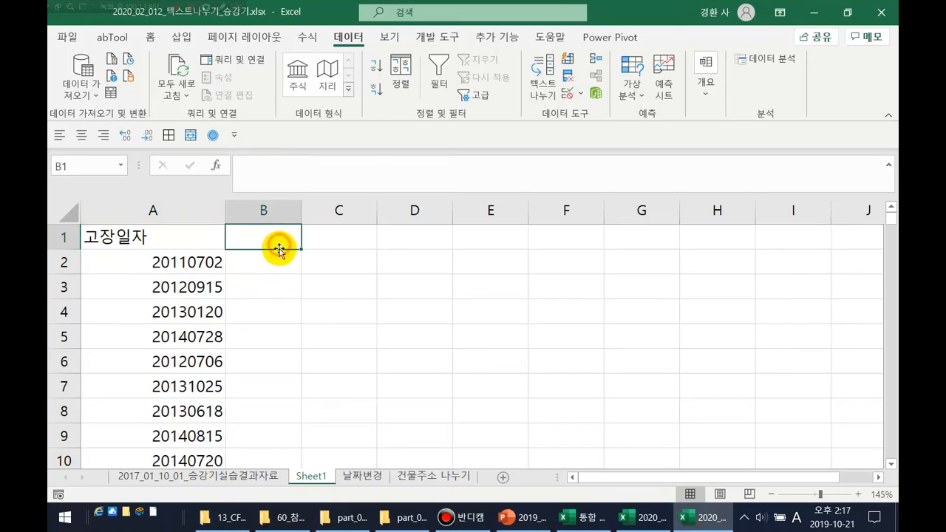
click(278, 255)
text(=)
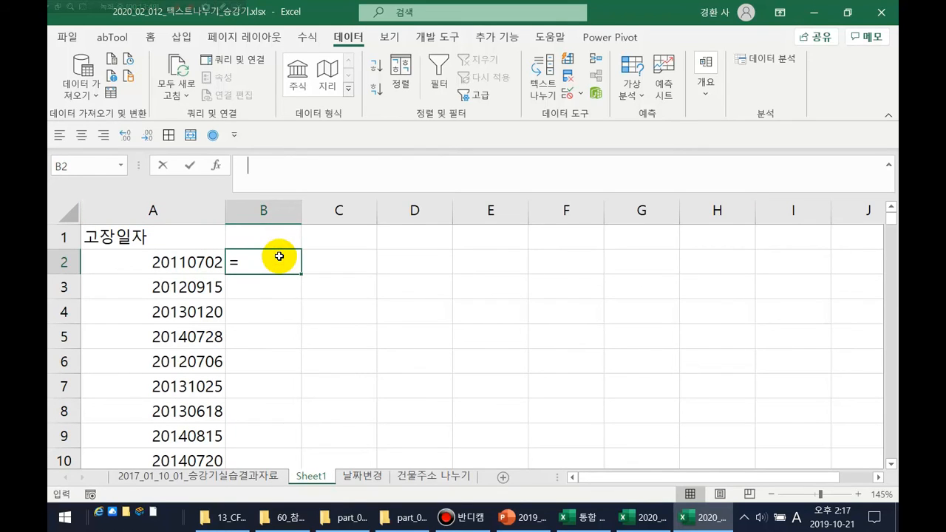
text(left)
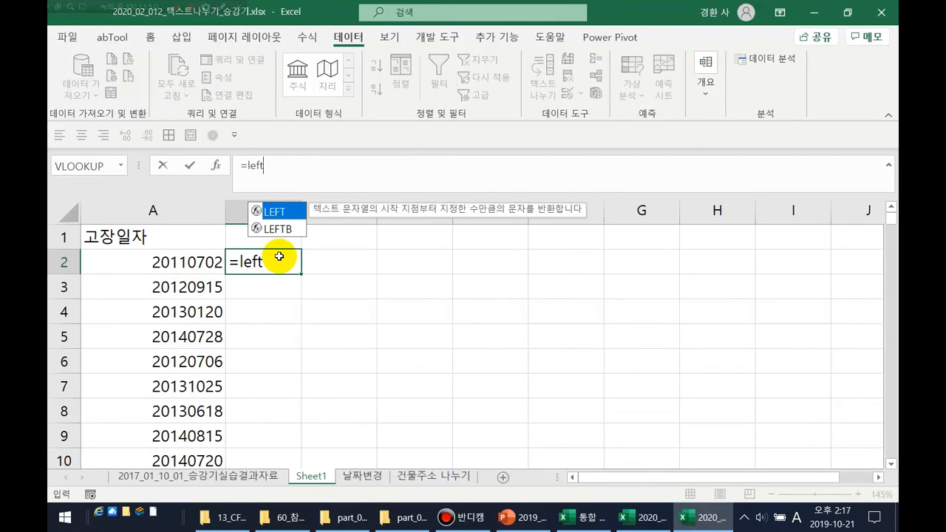
text(()
click(187, 262)
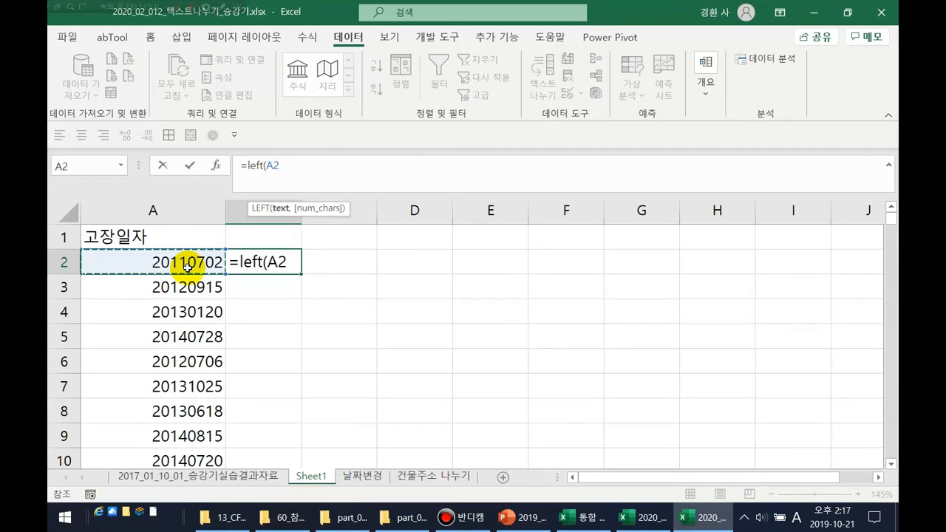
text(,4)
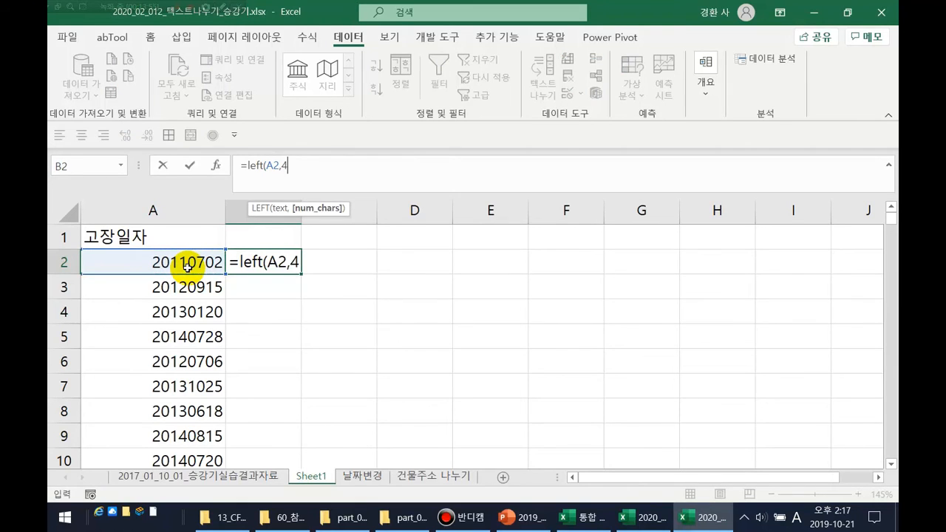
text())
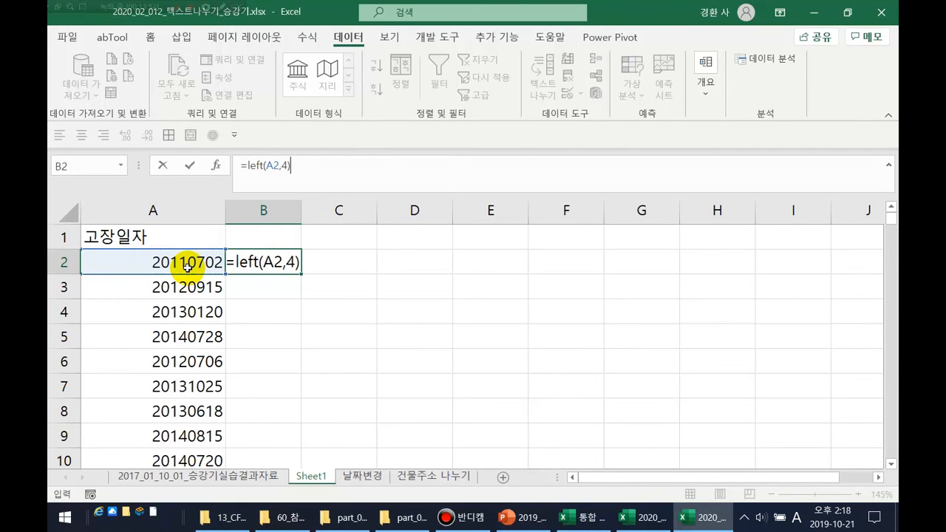
key(Return)
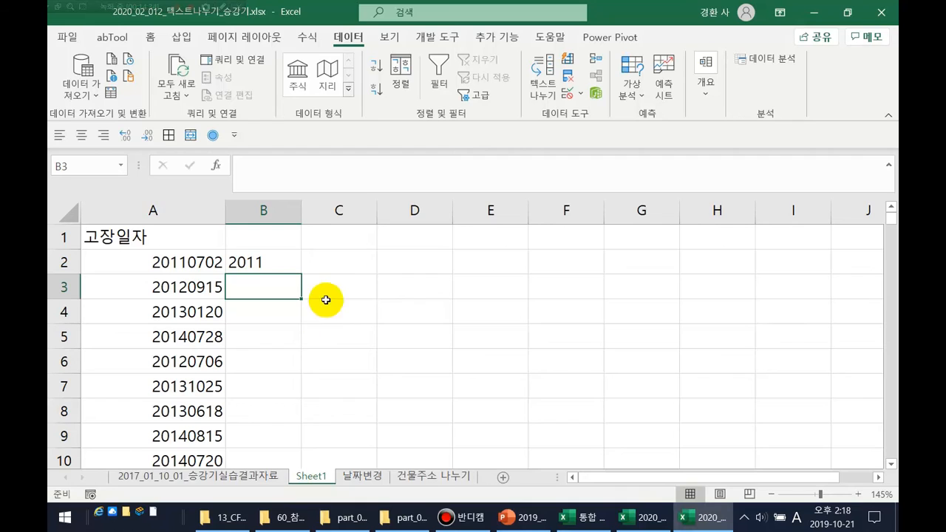
Step: Wrap the B2 formula in VALUE as =VALUE(LEFT(A2,4)) to convert the year to a number
click(274, 262)
click(248, 166)
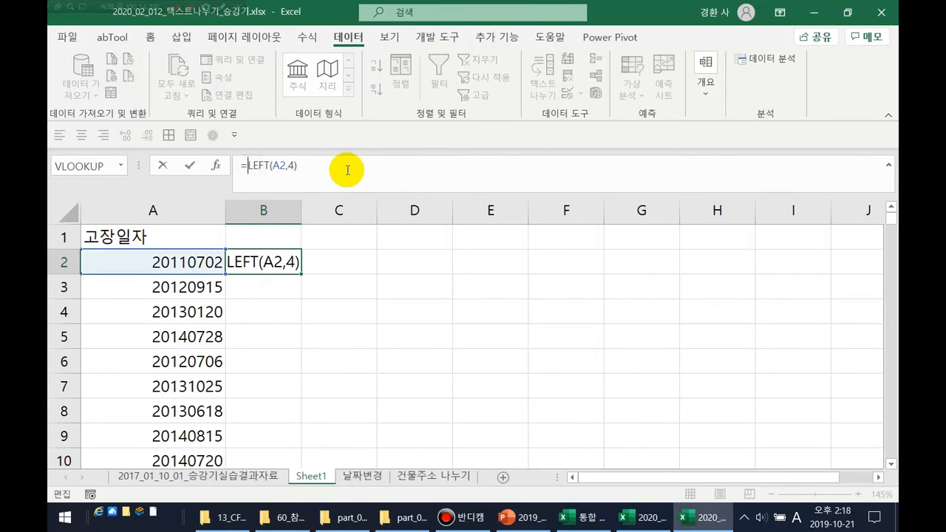
text(value)
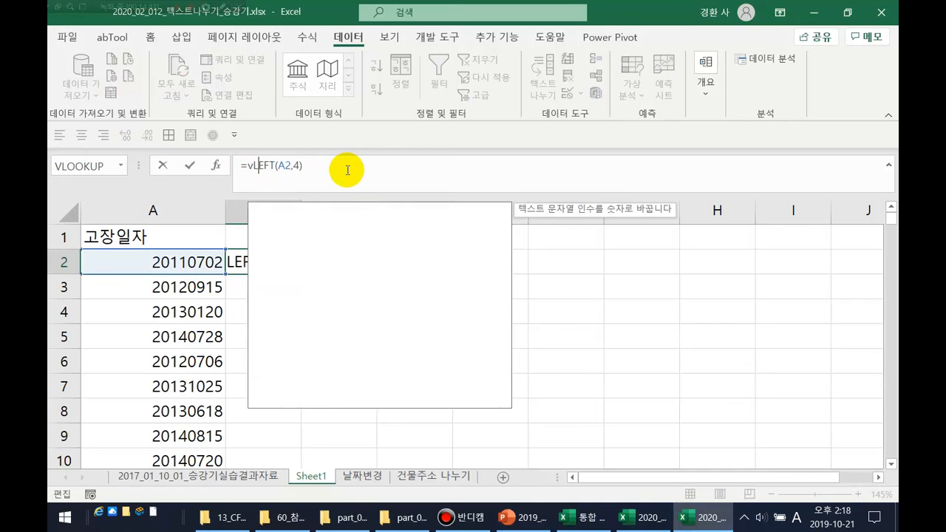
text(()
key(Return)
key(Return)
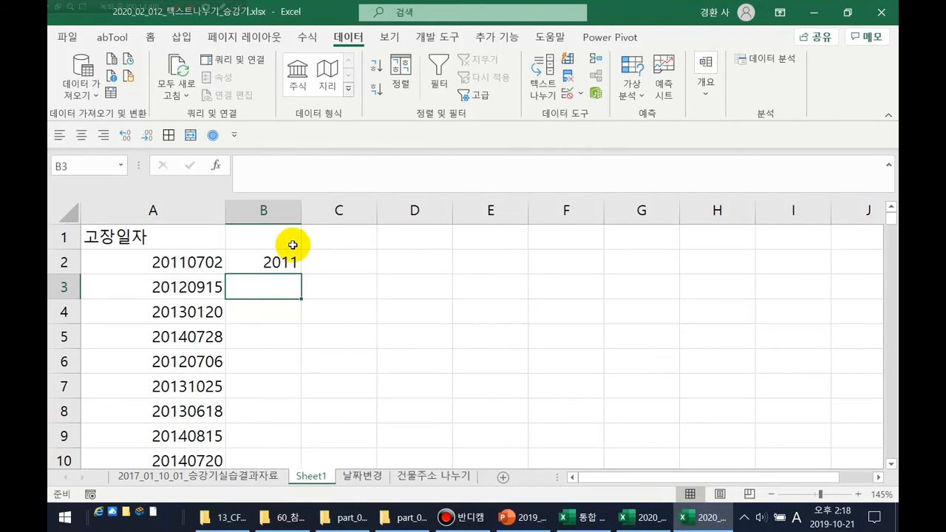
click(274, 262)
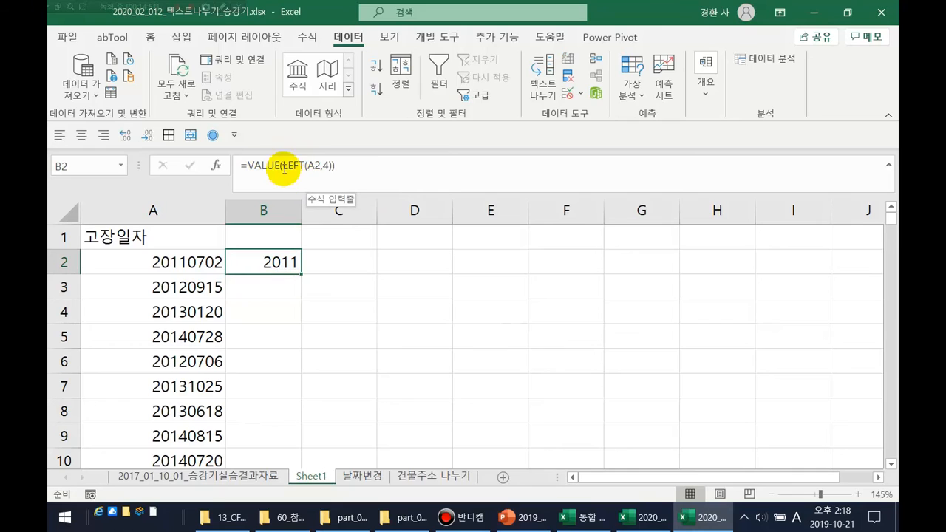
Step: Enter the formula =RIGHT(A2,2) in D2 to extract the day from the date in A2
click(403, 265)
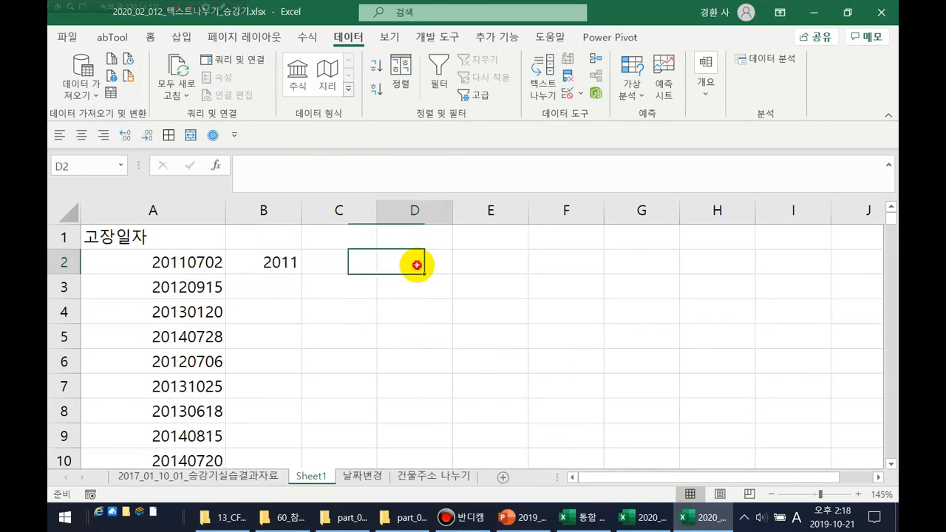
text(=rigth)
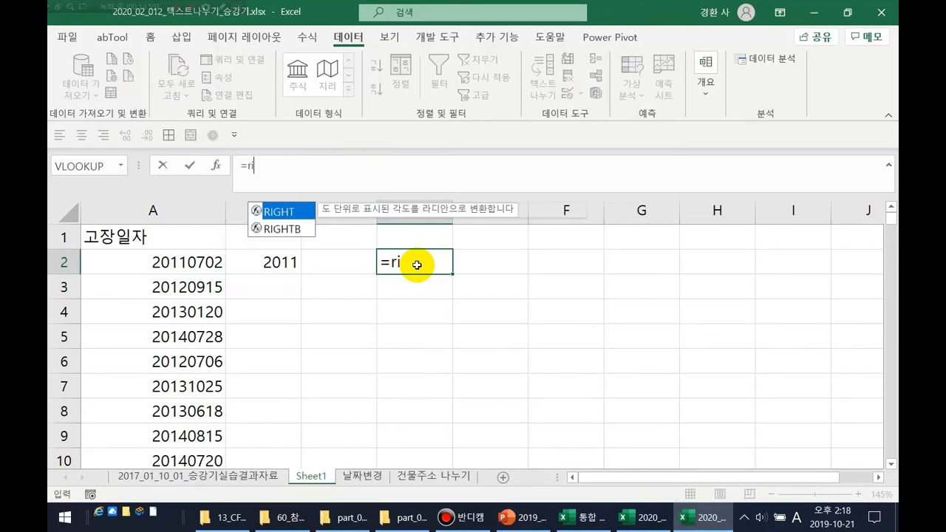
key(BackSpace)
key(BackSpace)
text(ht)
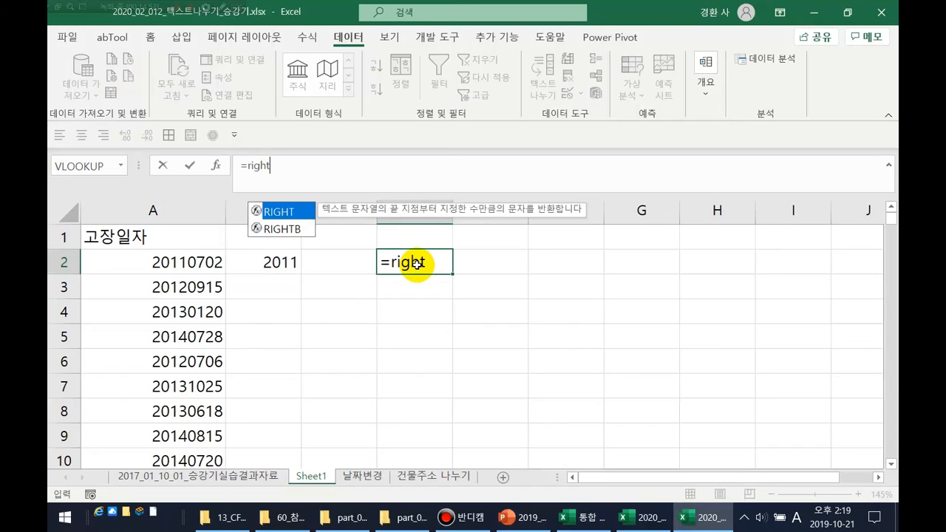
text(()
click(192, 263)
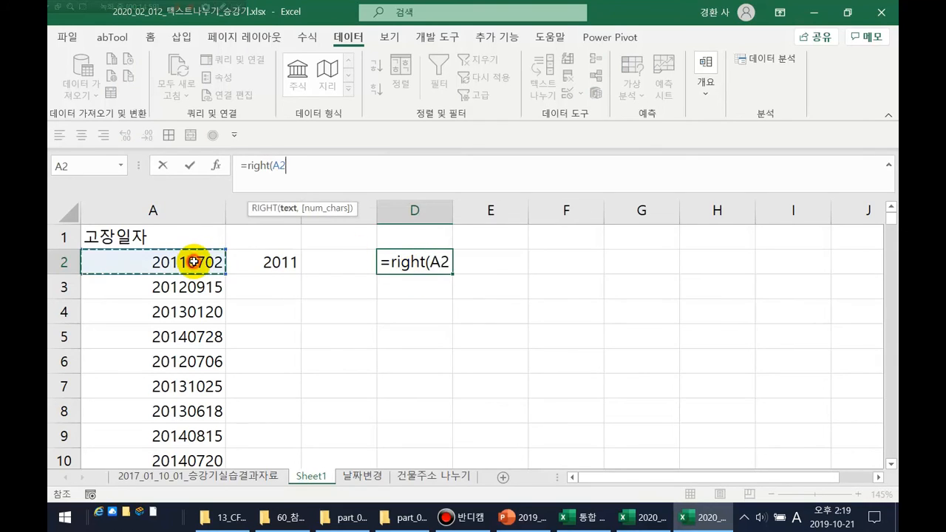
text(,2))
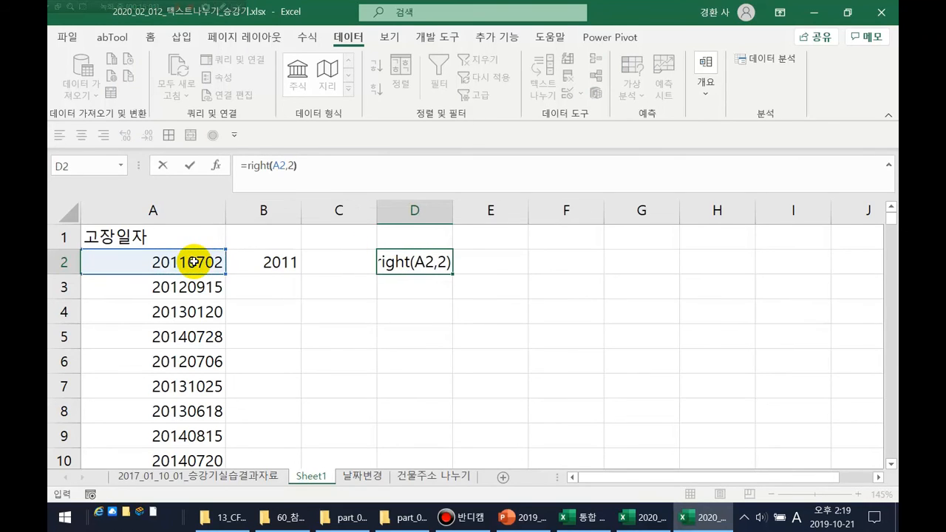
key(Return)
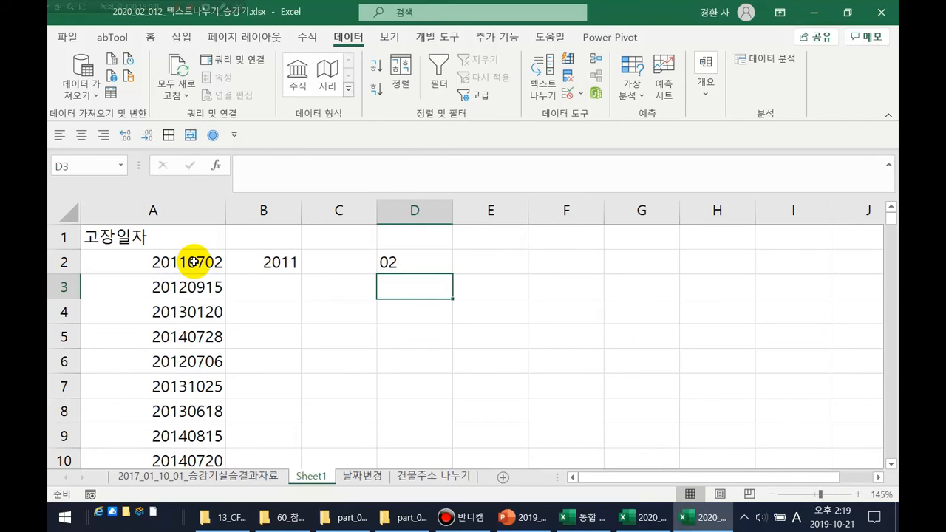
Step: Wrap the D2 formula in VALUE as =VALUE(RIGHT(A2,2)) to convert the day to a number
click(454, 264)
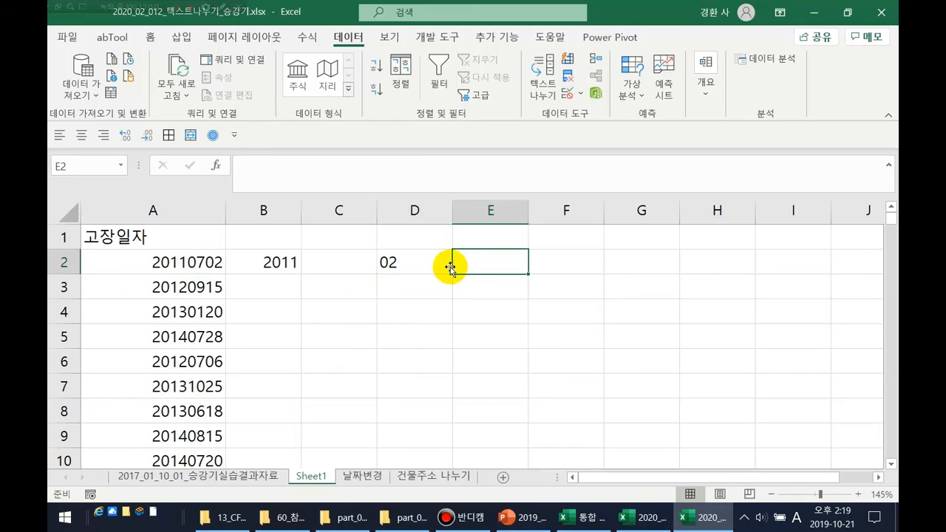
click(446, 261)
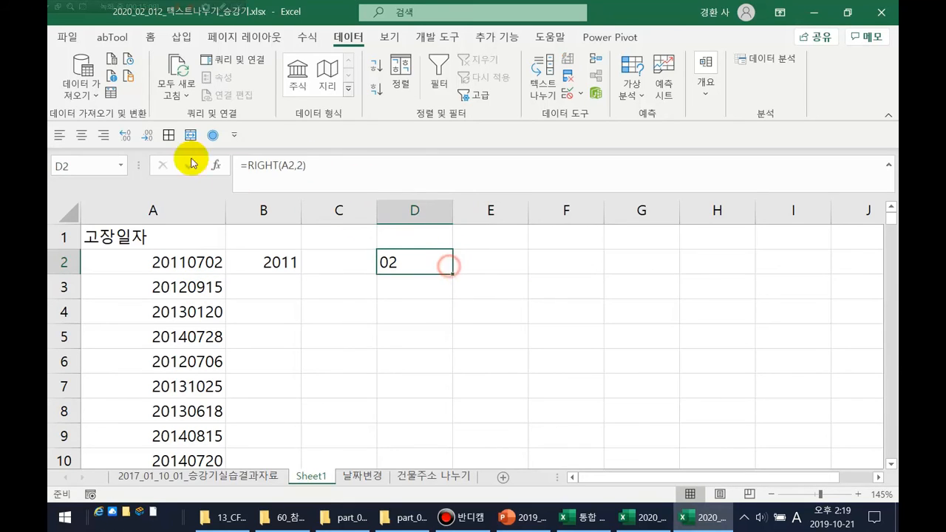
click(247, 165)
text(value()
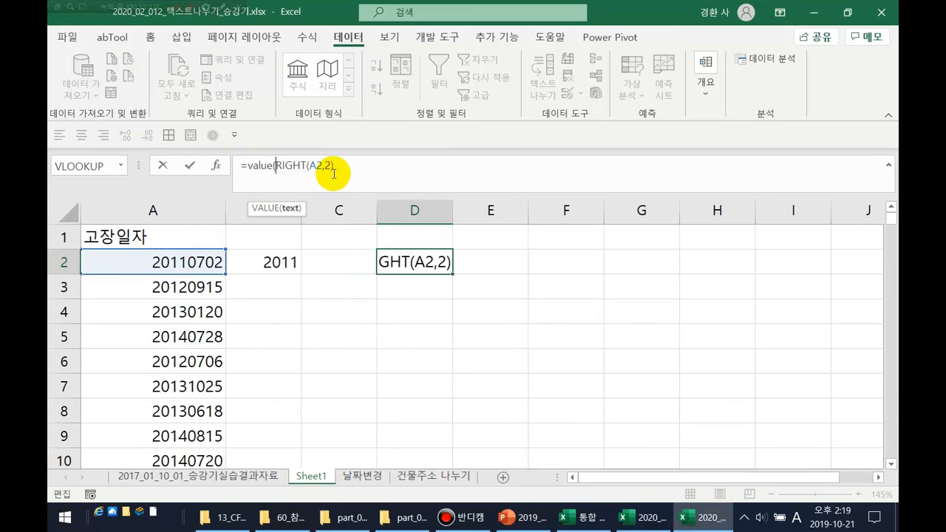
click(334, 170)
text())
key(Return)
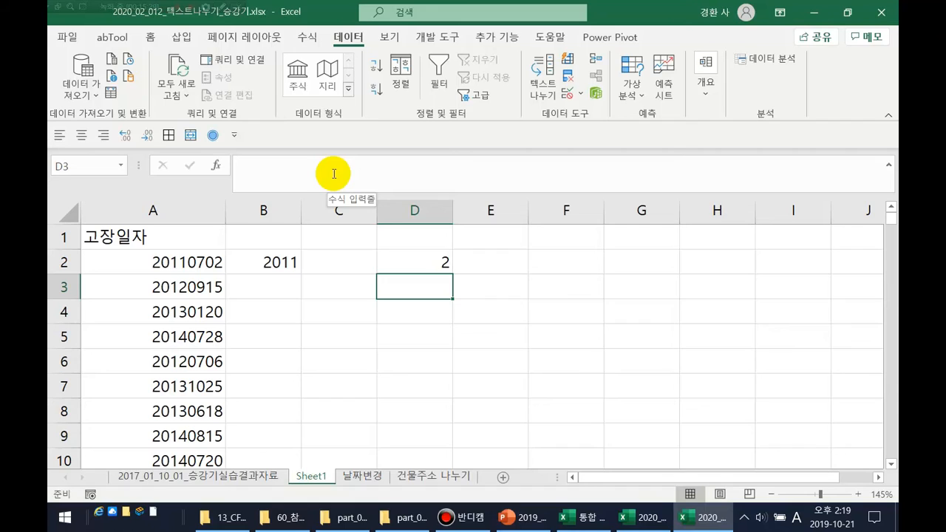
Step: Enter the formula =MID(A2,5,2) in C2 to extract the month from the date in A2
key(Left)
key(Up)
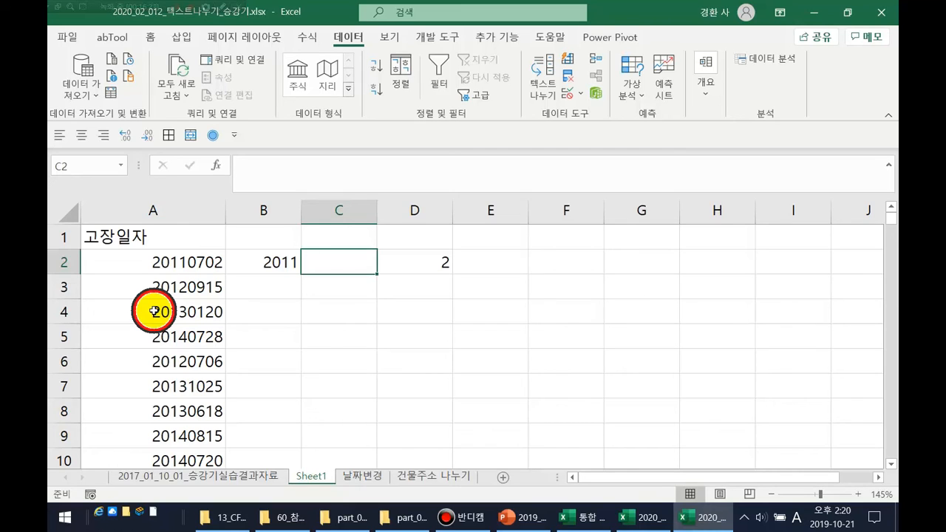
text(=mid)
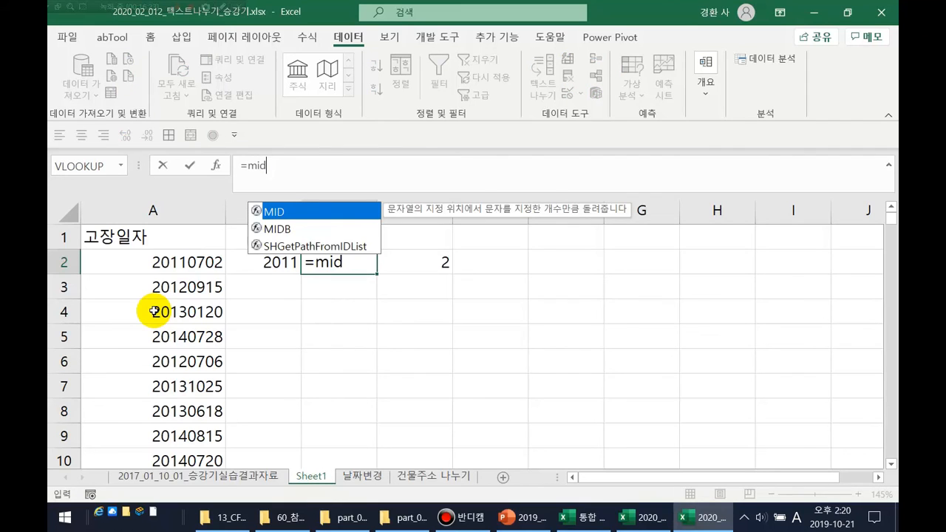
text(()
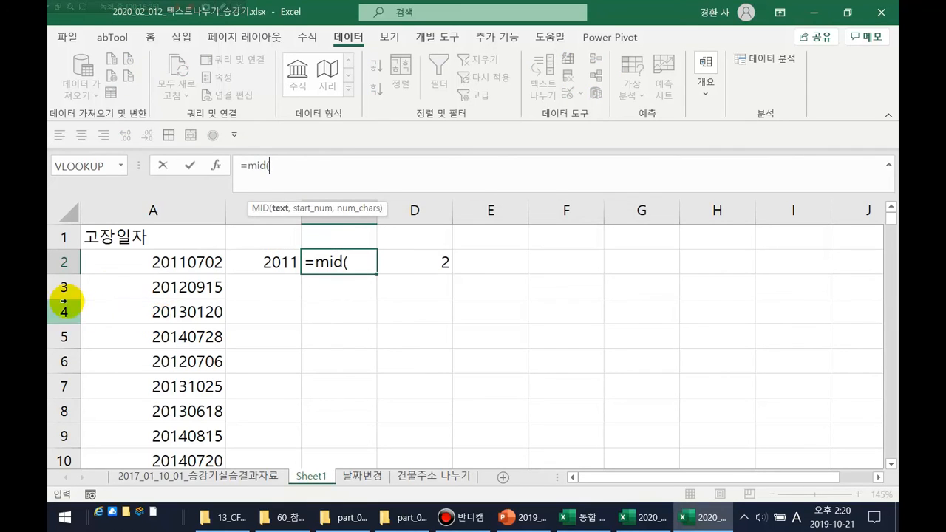
click(171, 262)
text(,)
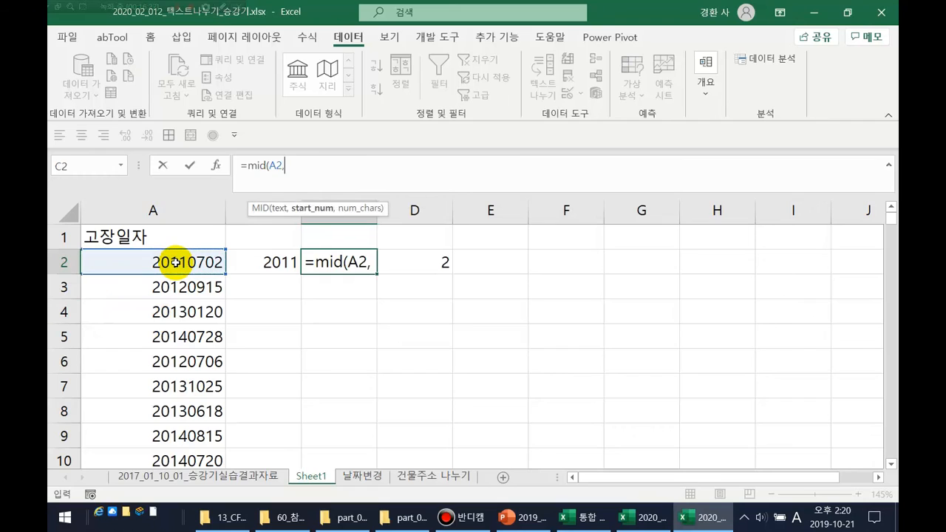
text(5,2))
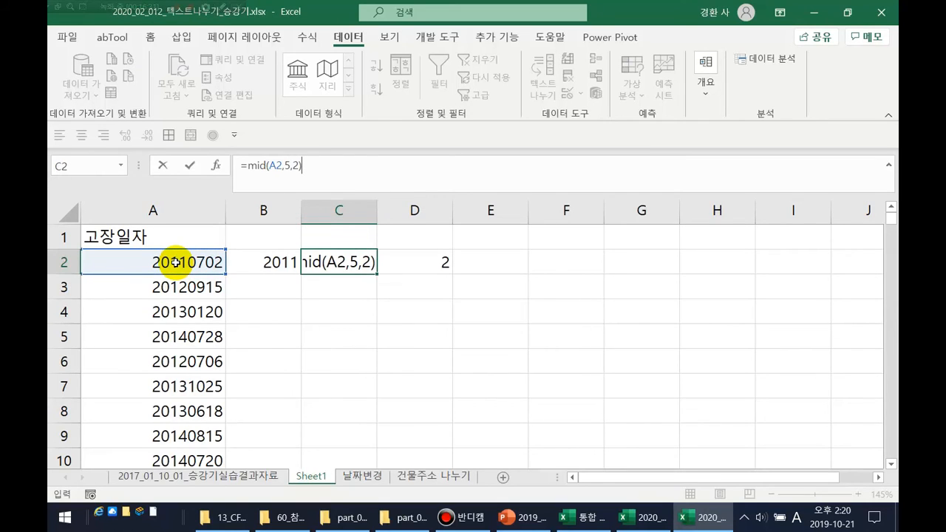
key(Return)
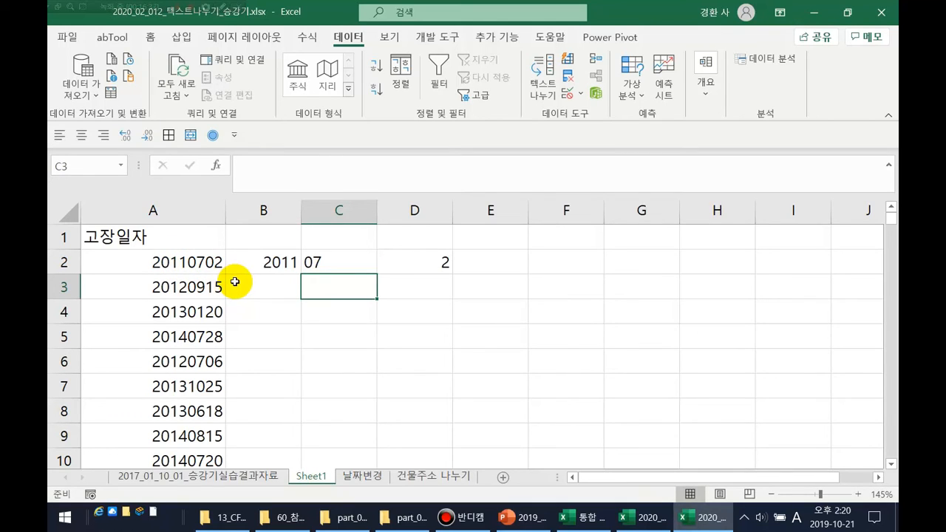
Step: Copy the year formula from B2 into the header cell B1
click(255, 253)
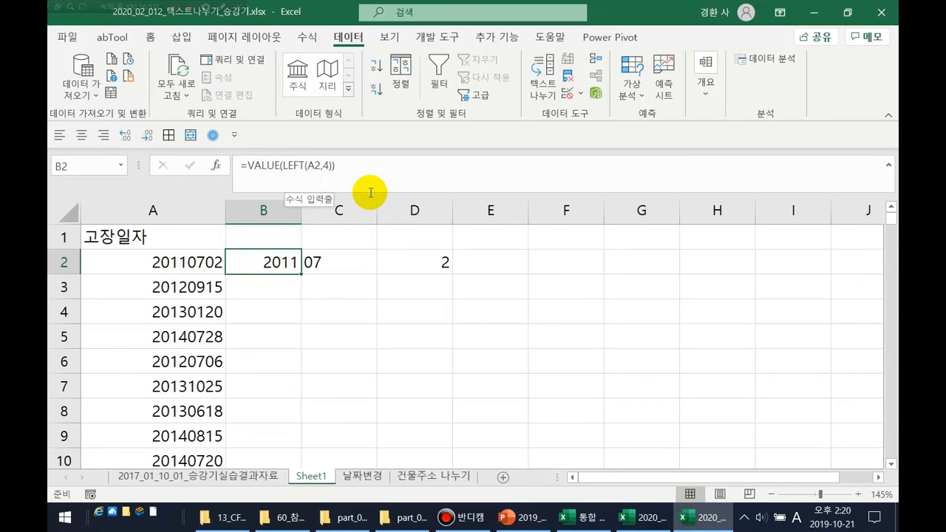
click(158, 240)
click(269, 264)
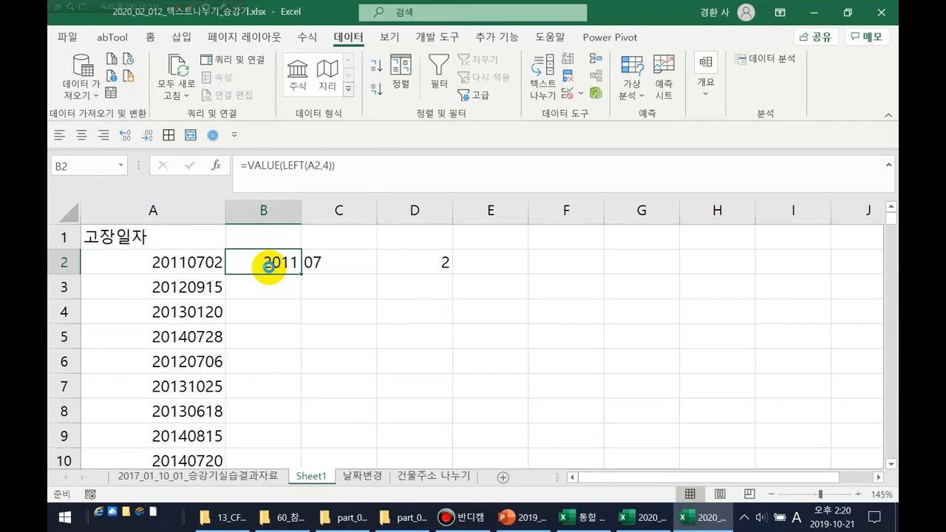
key(ctrl+c)
click(271, 240)
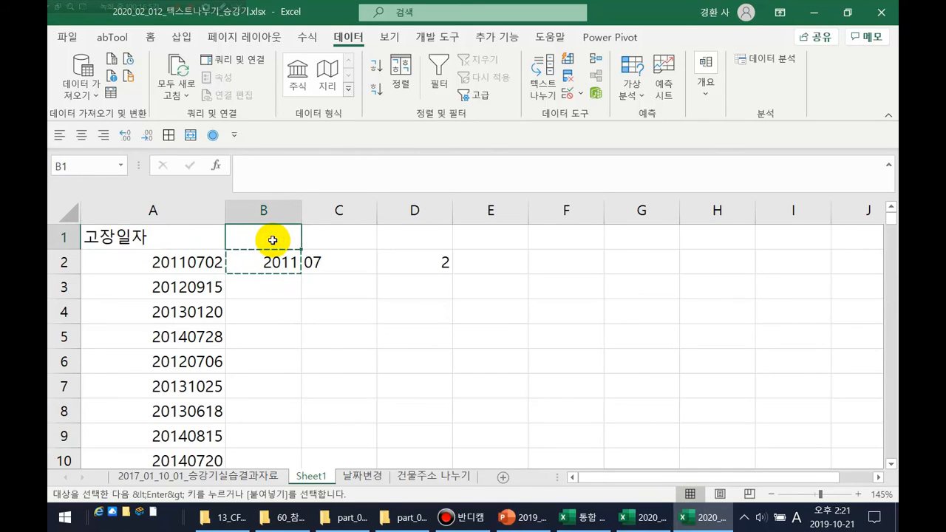
key(ctrl+v)
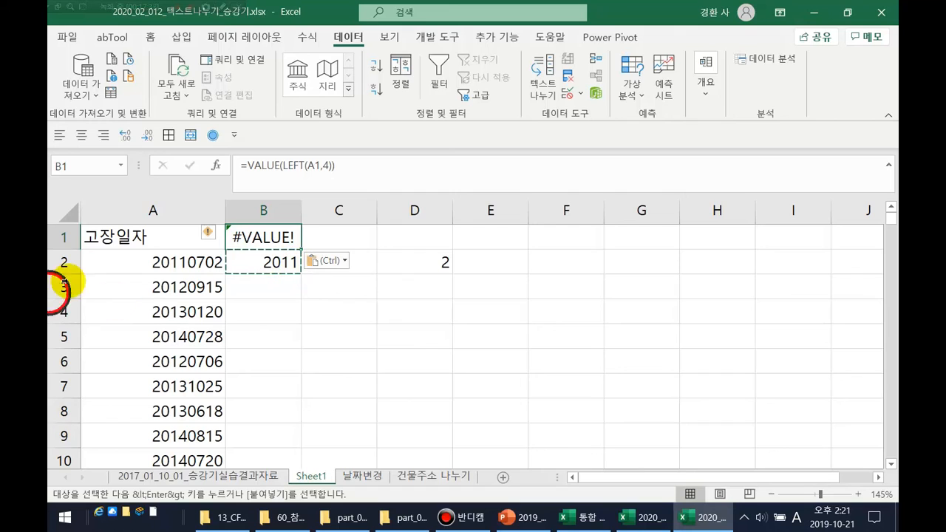
Step: Insert IFERROR( in front of VALUE(LEFT(A1,4)) in the B1 formula
click(273, 238)
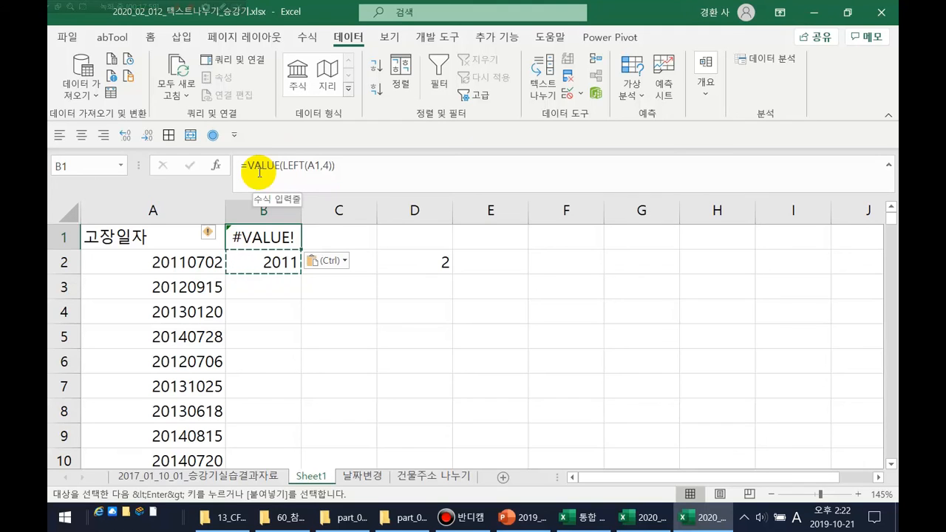
drag(353, 136, 310, 170)
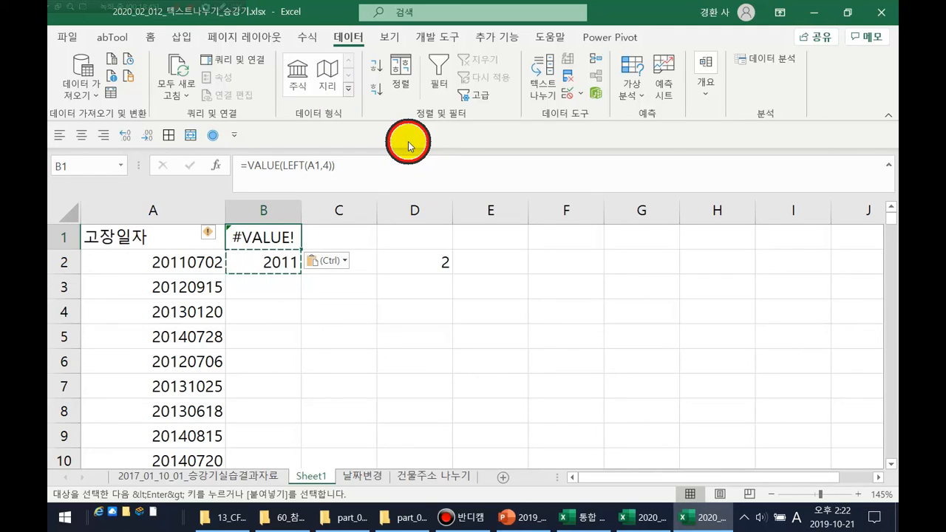
click(318, 167)
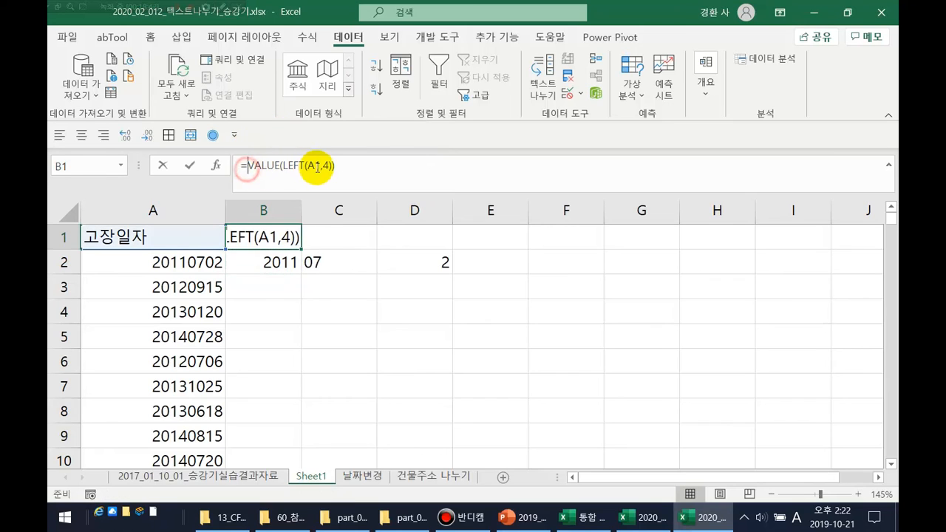
text(I)
key(Escape)
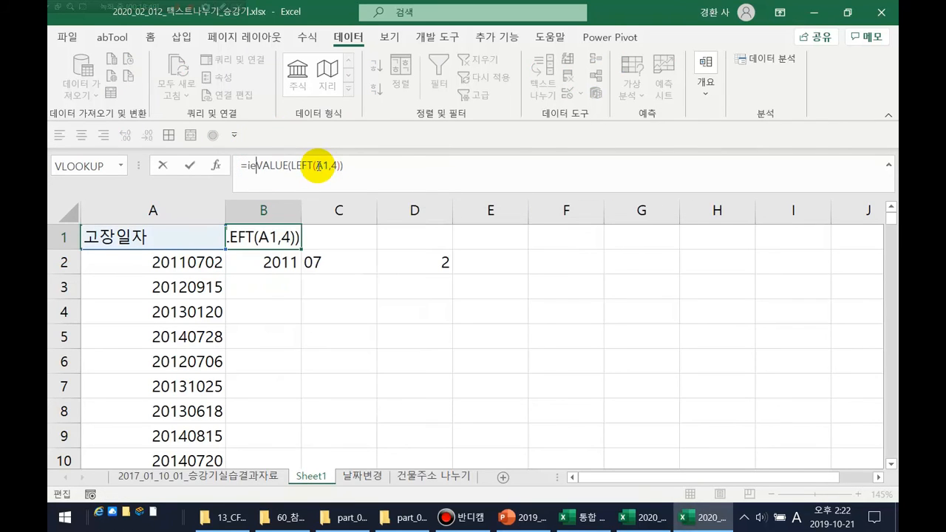
text(ifer)
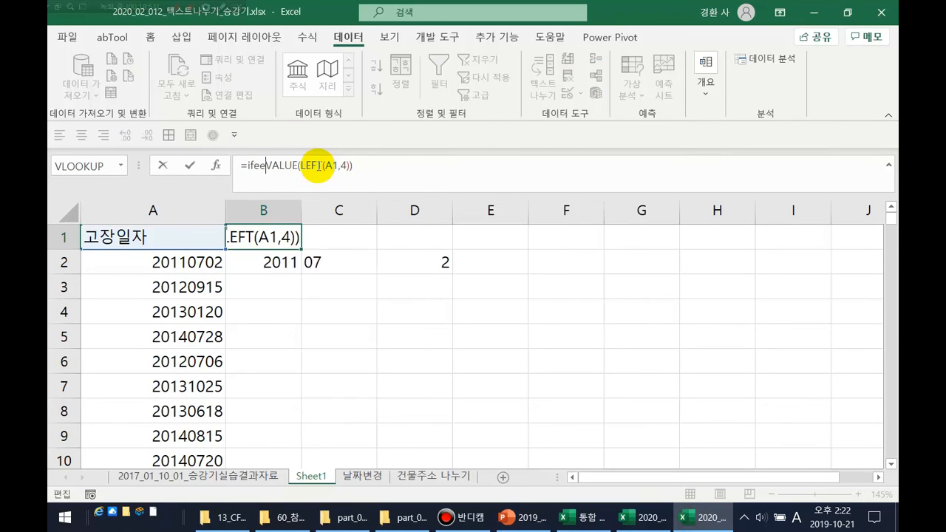
text(ror()
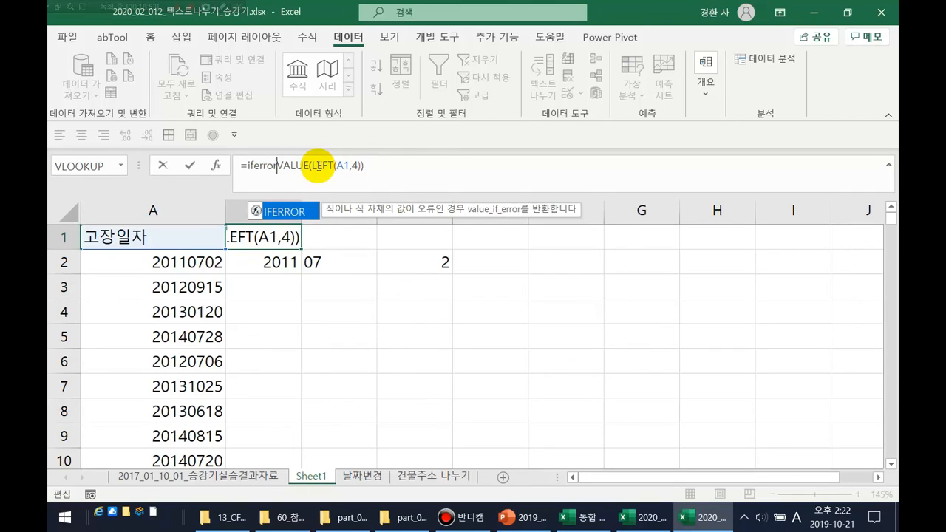
click(389, 162)
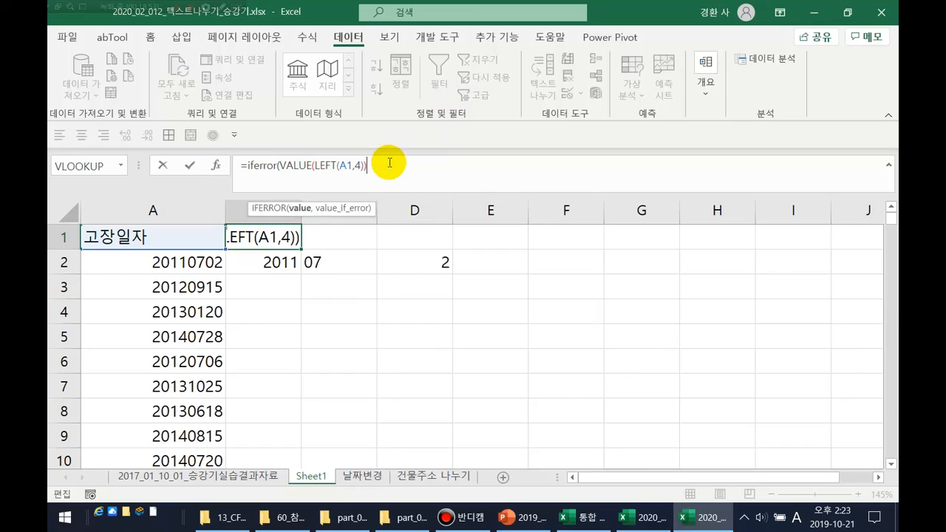
Step: Add LEFT(A1,4) as the error fallback in B1, completing =IFERROR(VALUE(LEFT(A1,4)),LEFT(A1,4))
text(,)
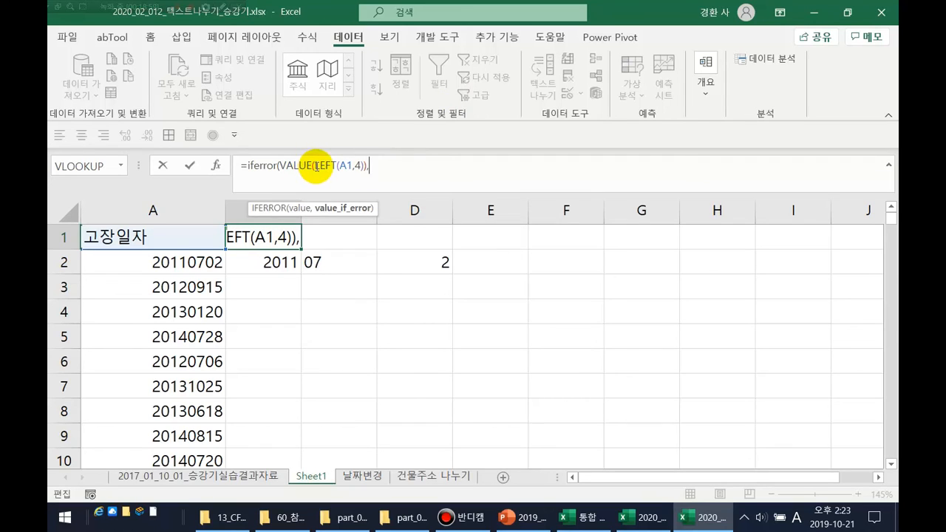
drag(317, 166, 363, 165)
key(ctrl+c)
click(397, 165)
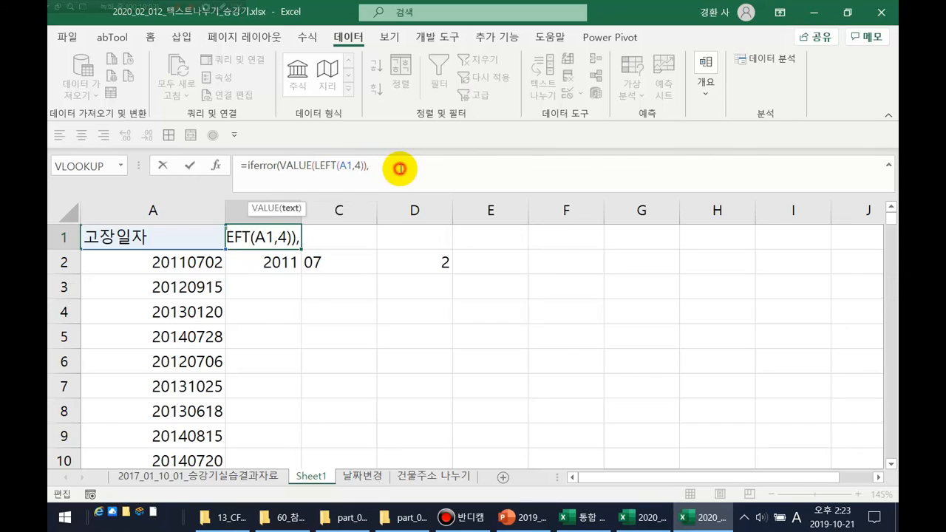
key(ctrl+v)
text())
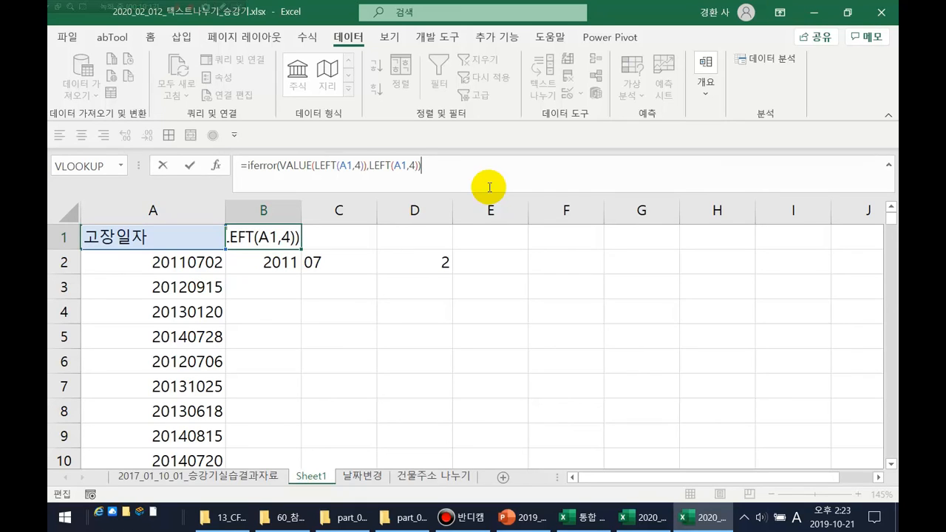
key(ctrl+F3)
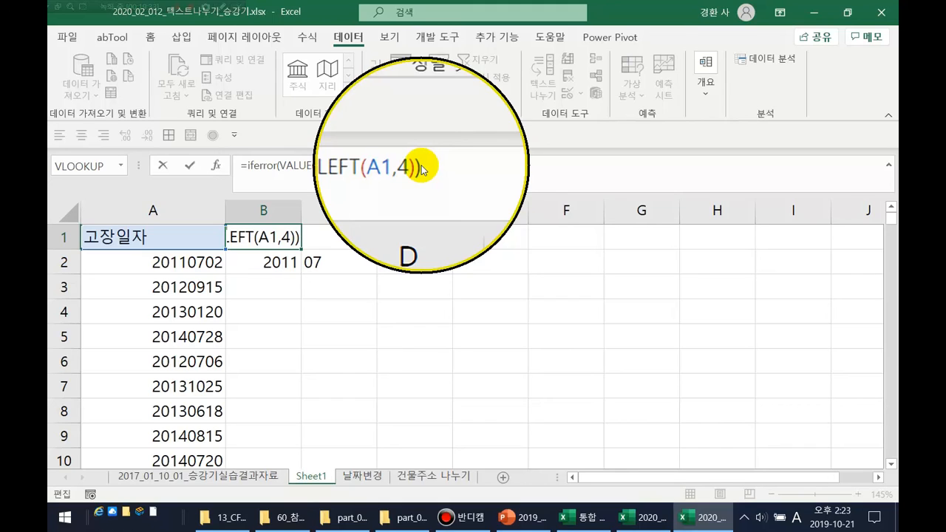
key(Return)
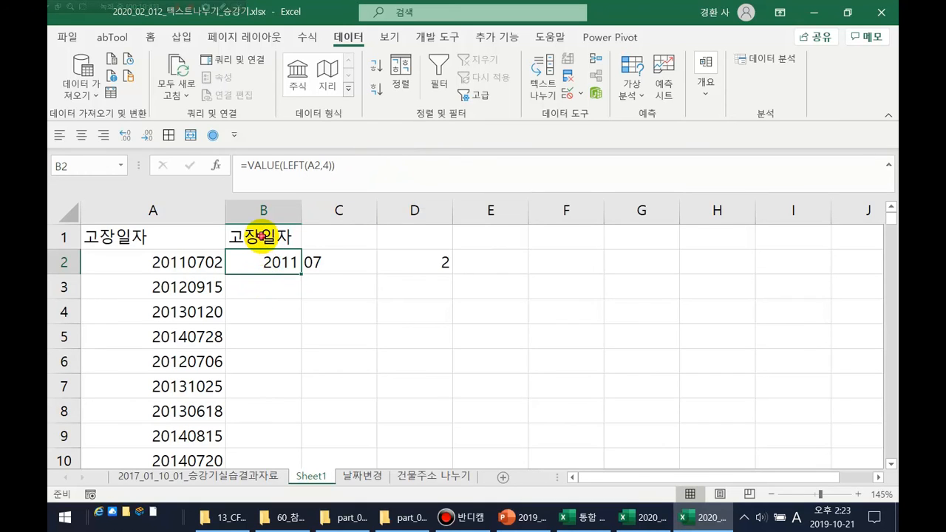
click(258, 238)
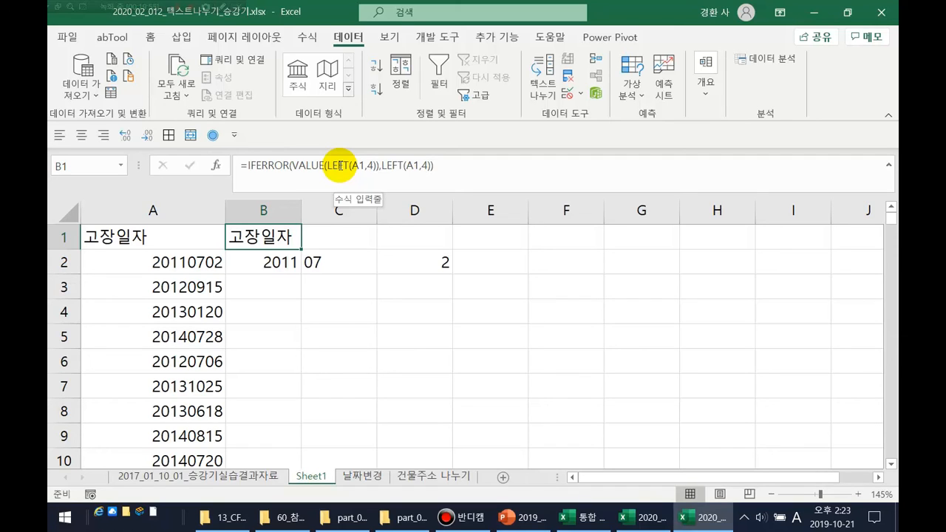
Step: Enter the sample numbers 5 in C4, 4 in D4 and 5 in C5, leaving D5 empty
click(327, 301)
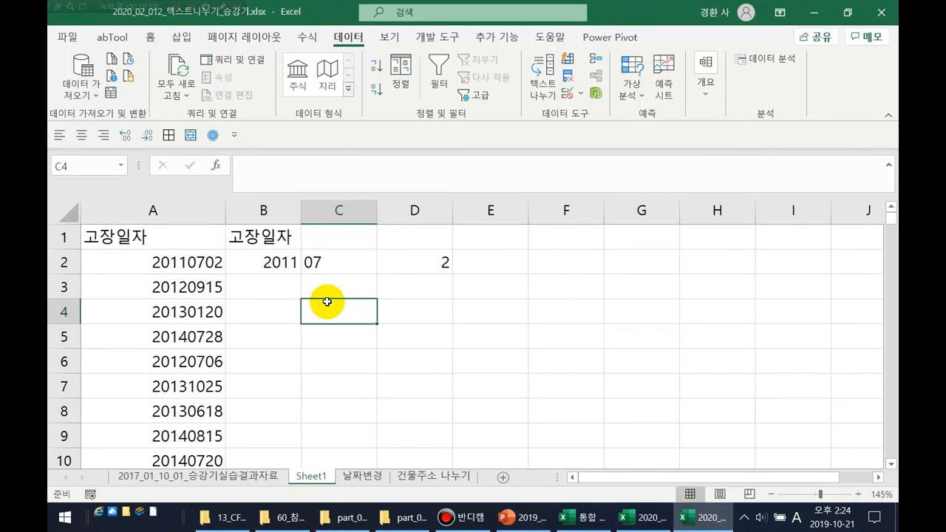
text(5)
key(Tab)
text(4)
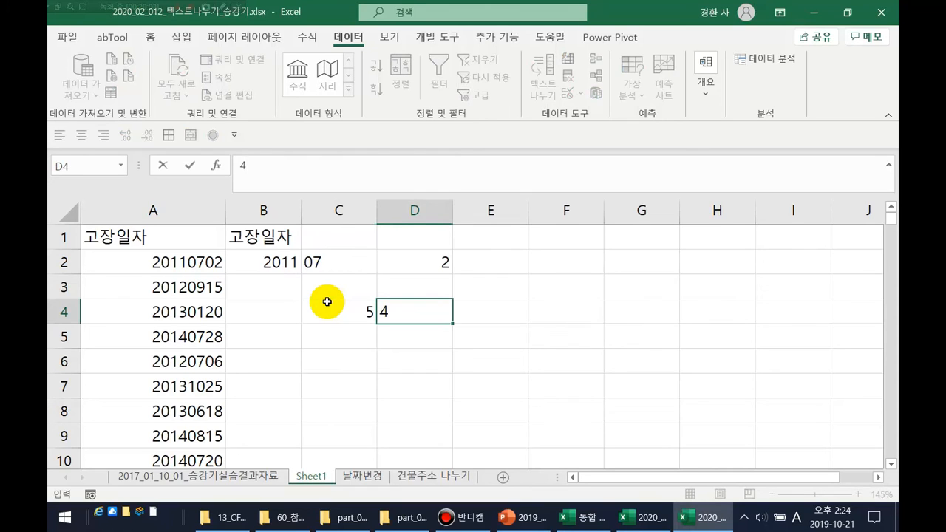
key(Return)
key(Left)
text(5)
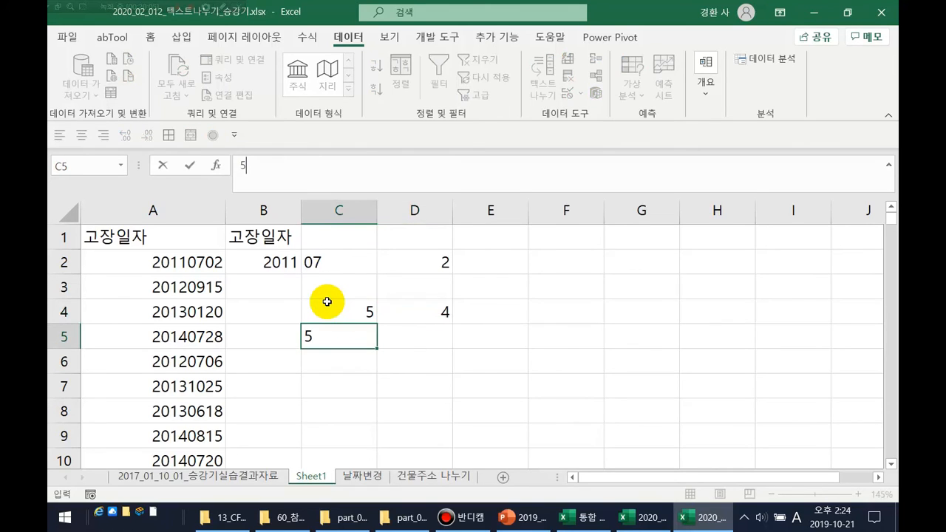
key(Tab)
Step: Enter the division formula =C4/D4 in E4 and fill it down to E5
key(Tab)
key(Up)
text(=)
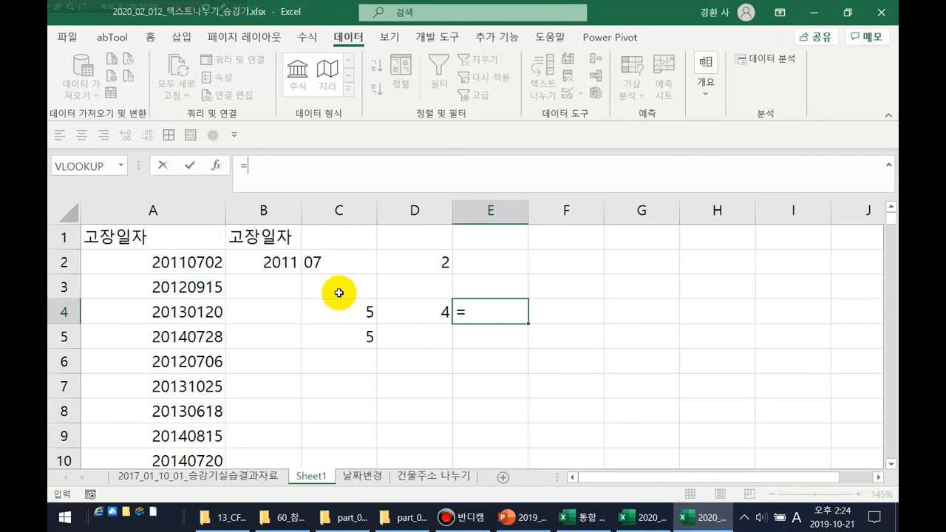
click(359, 309)
text(/)
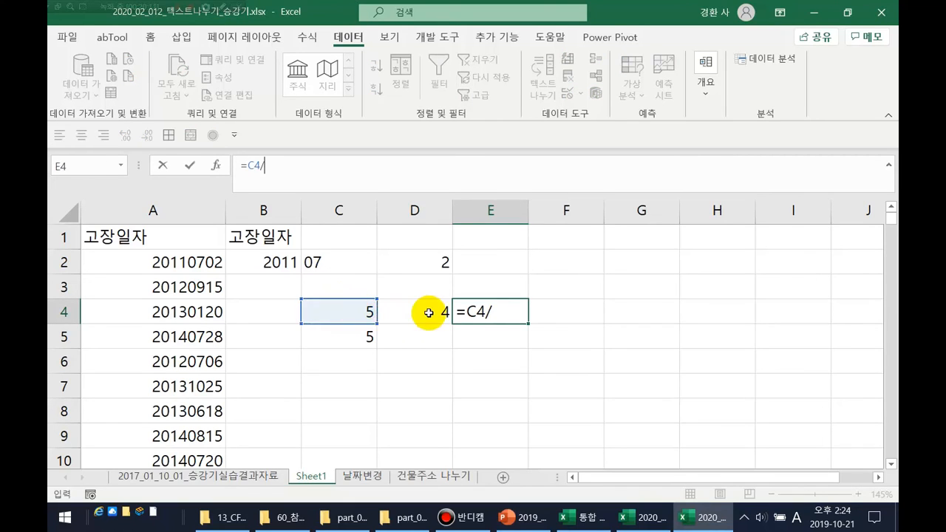
click(429, 312)
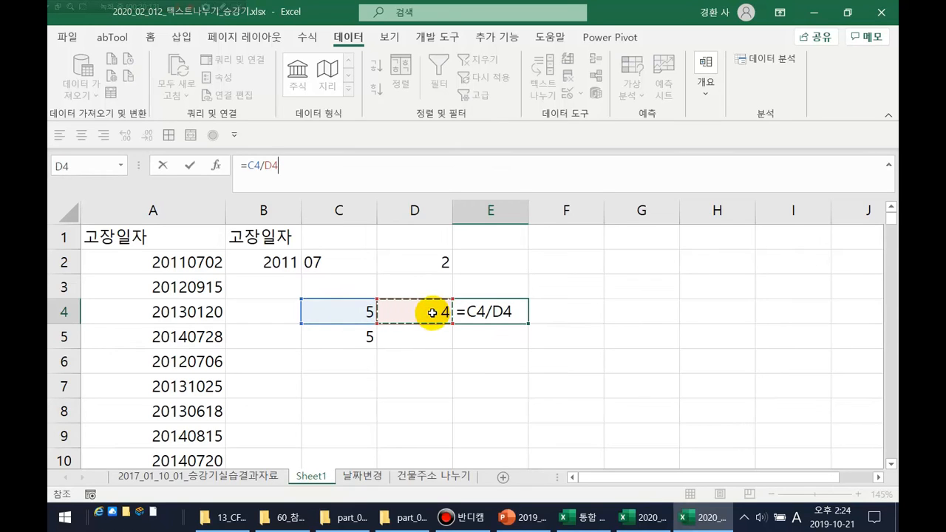
key(Return)
click(505, 313)
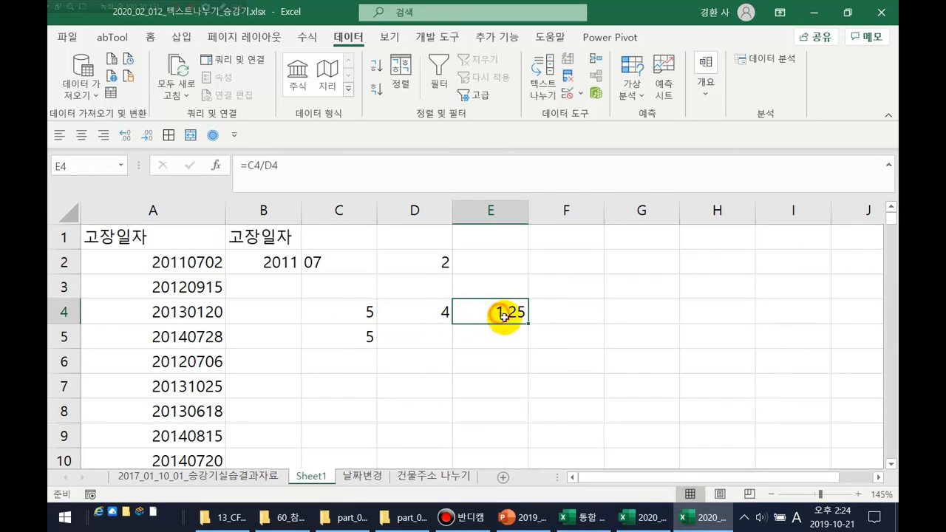
drag(527, 323, 526, 347)
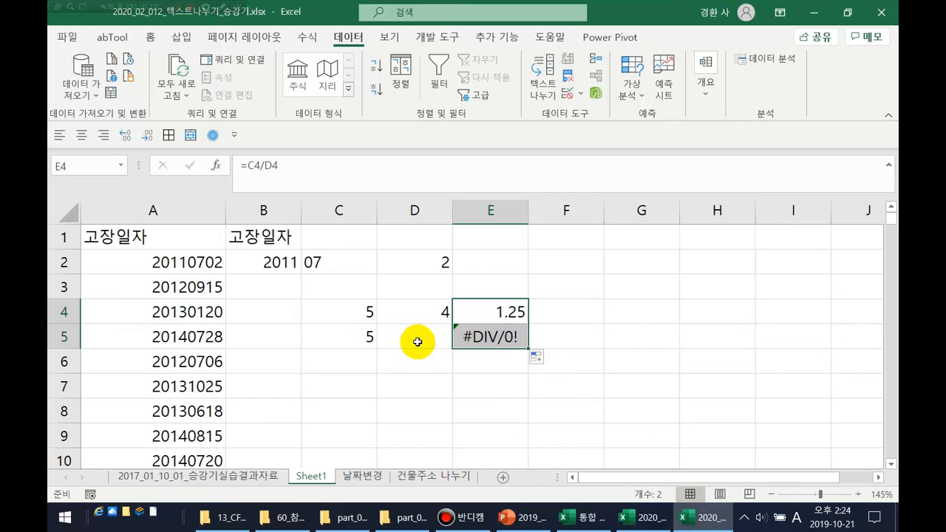
Step: Wrap the division in E5 with IFERROR and an empty-text fallback, giving =IFERROR(C5/D5,"")
click(488, 339)
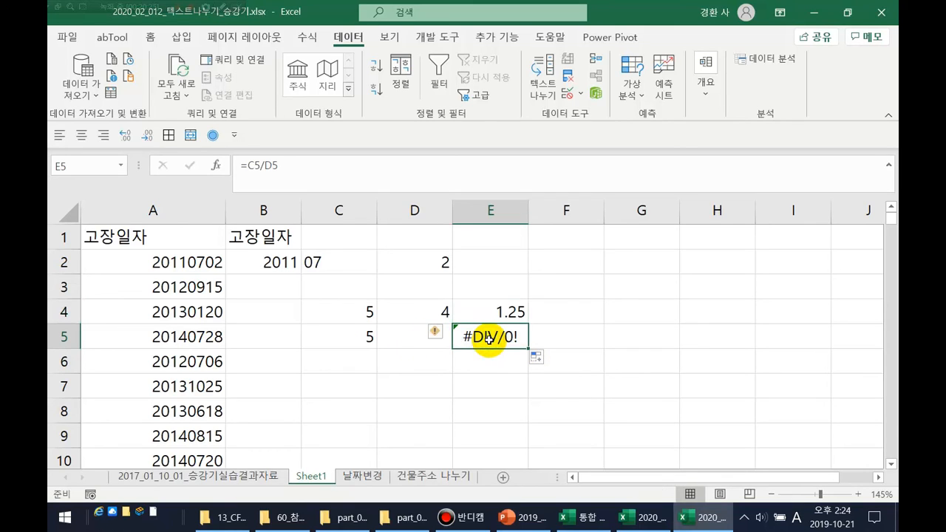
click(252, 167)
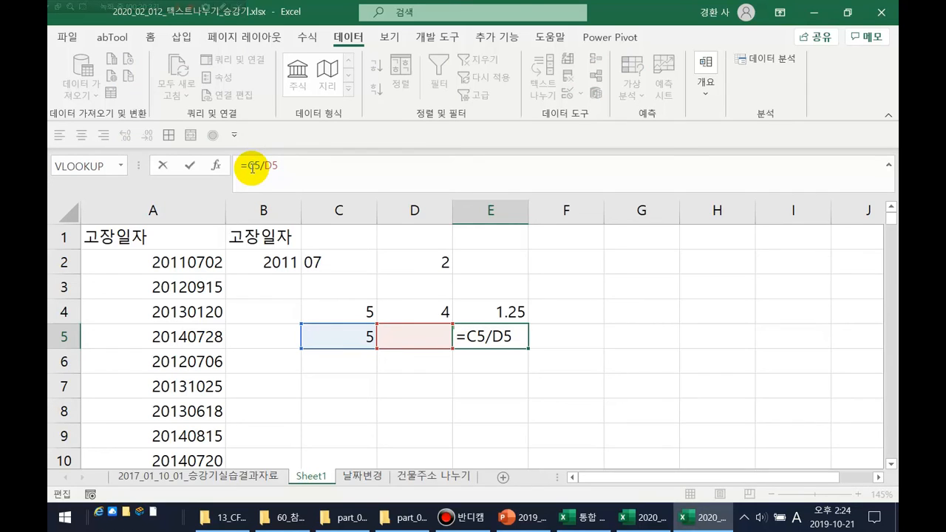
click(247, 167)
drag(247, 167, 279, 167)
text(iferr)
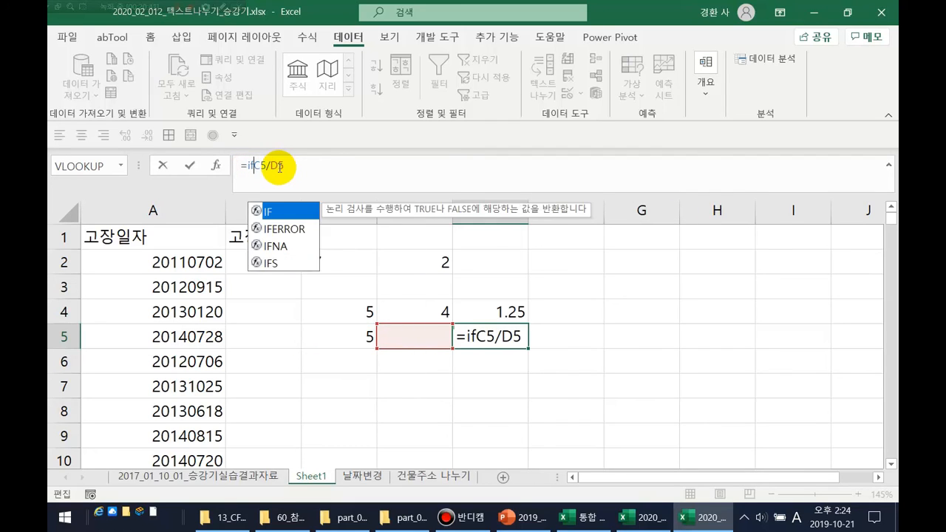
text(or()
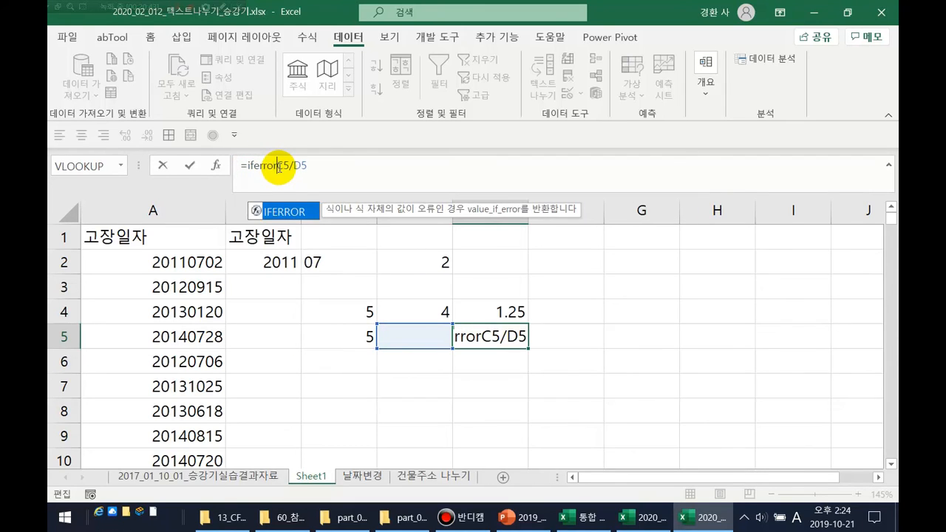
click(331, 167)
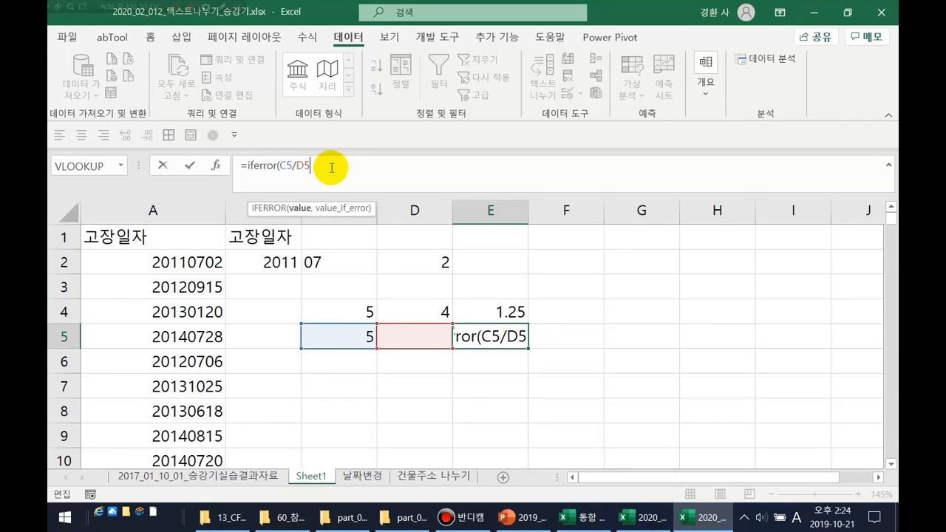
text(,""))
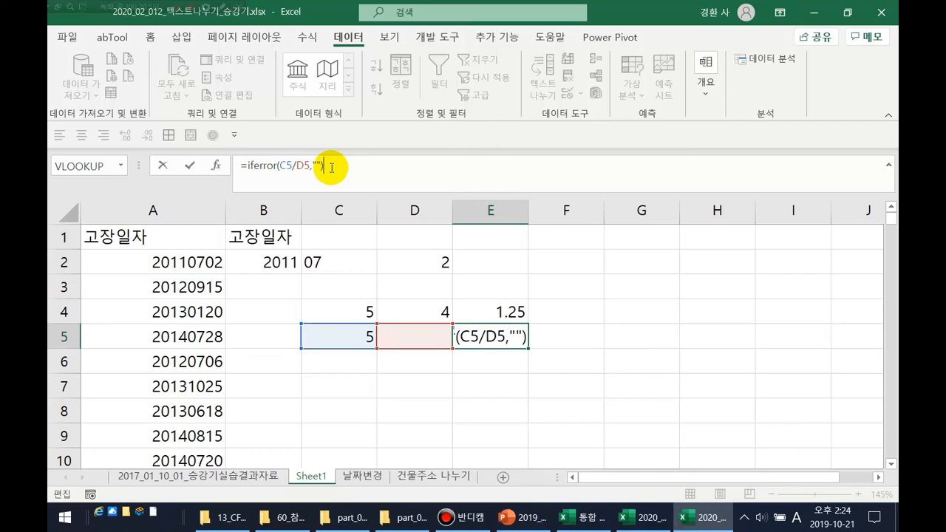
key(Return)
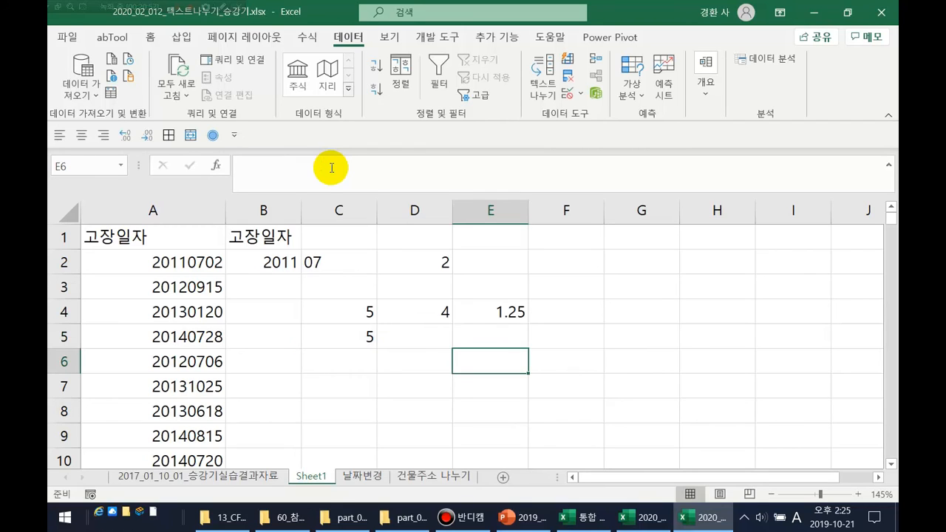
key(ctrl+F4)
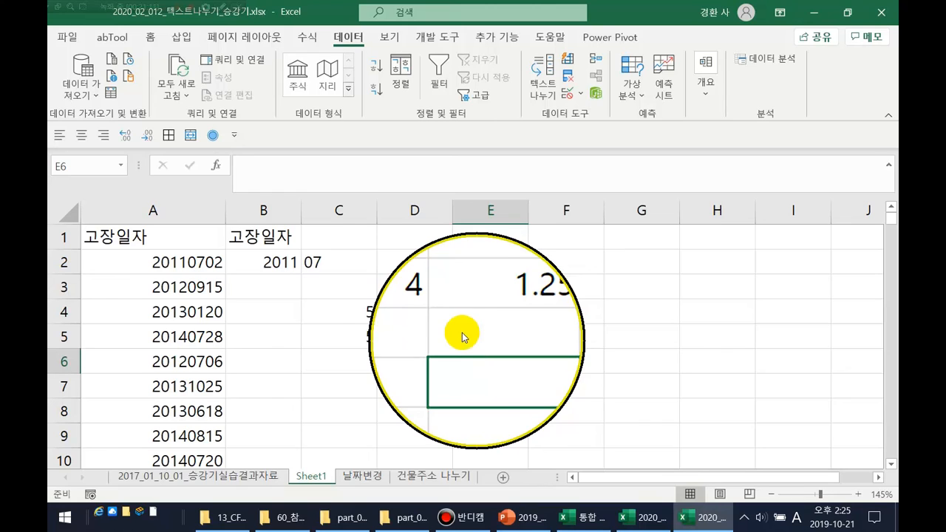
click(498, 340)
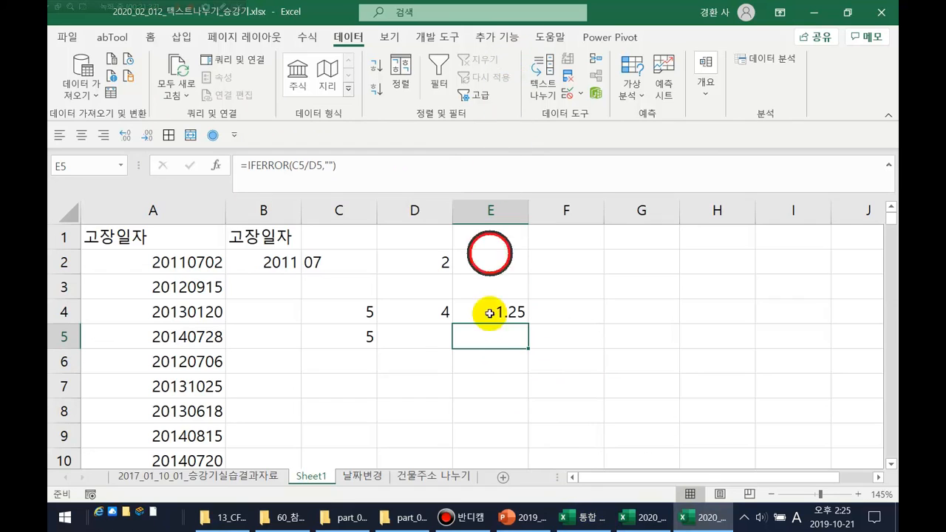
mouse_move(634, 523)
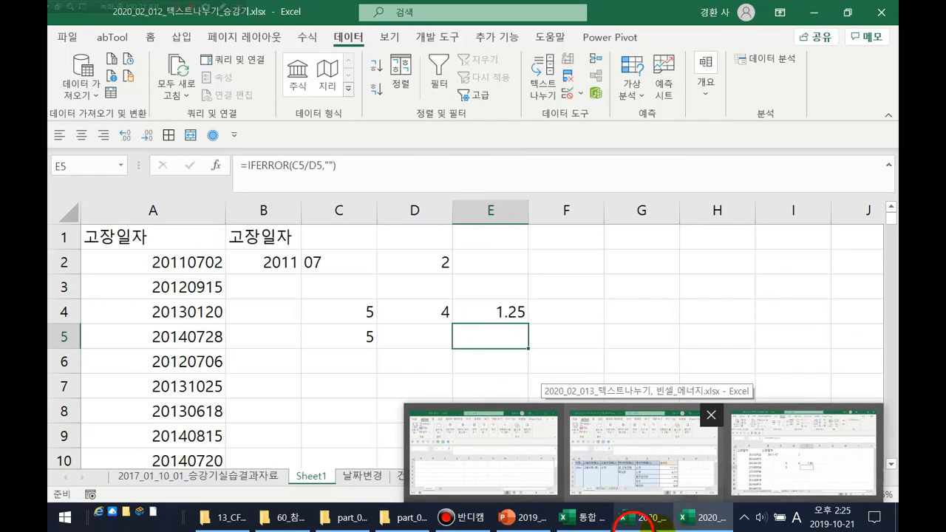
click(503, 333)
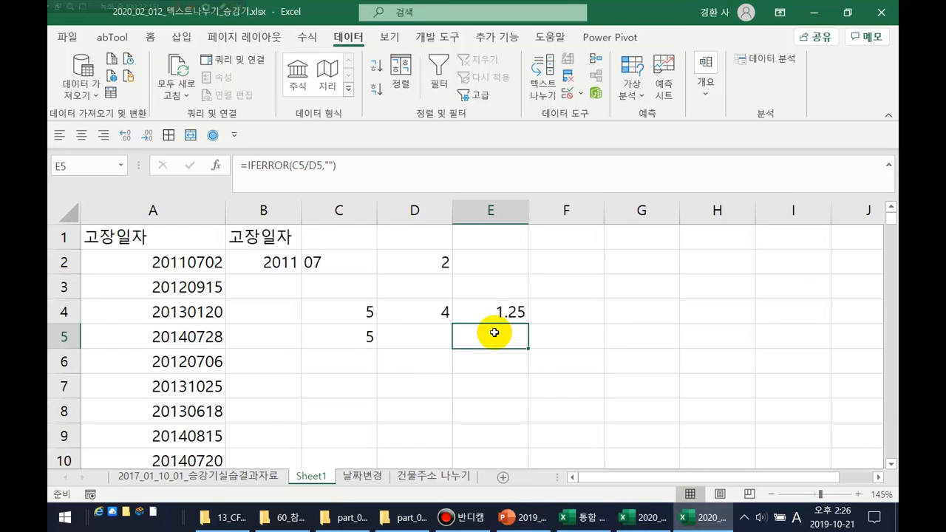
Step: Enter a COUNT formula over E4:E6 in F4 to count the numeric cells
click(583, 315)
text(=)
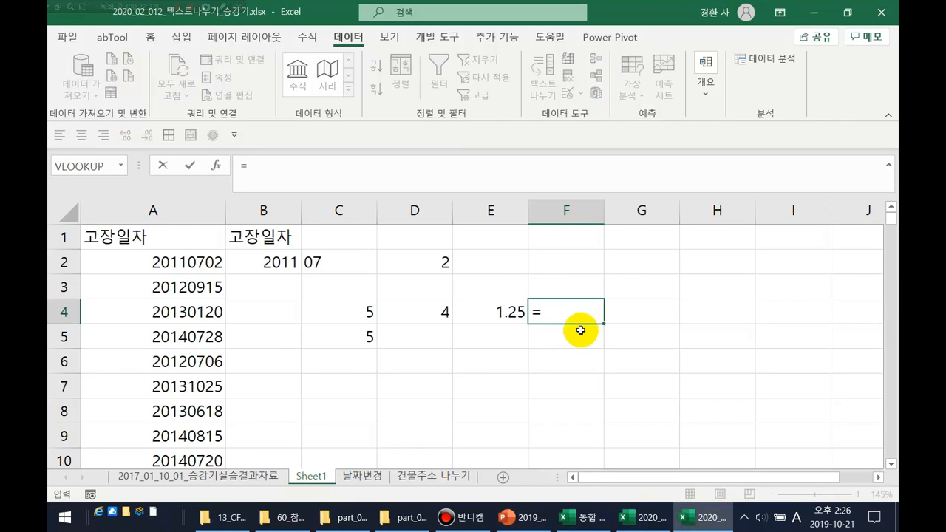
text(count)
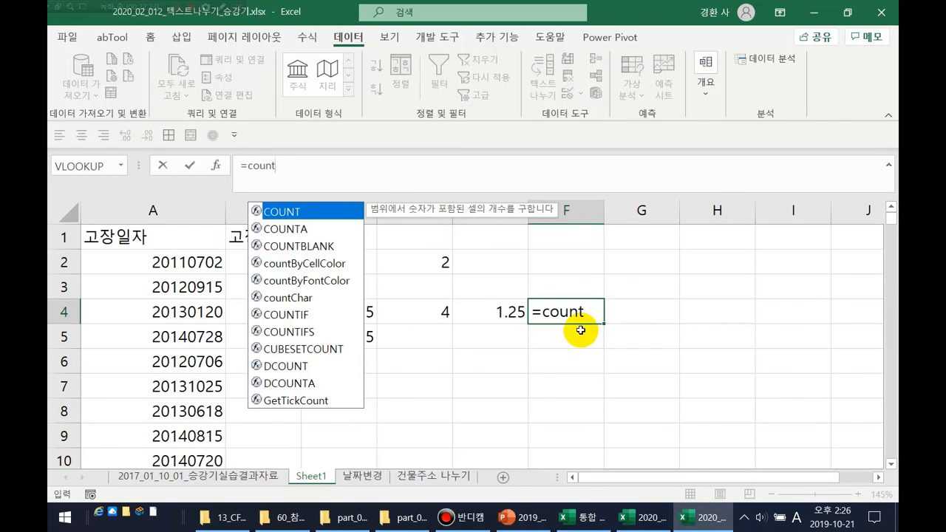
text(()
drag(481, 308, 485, 348)
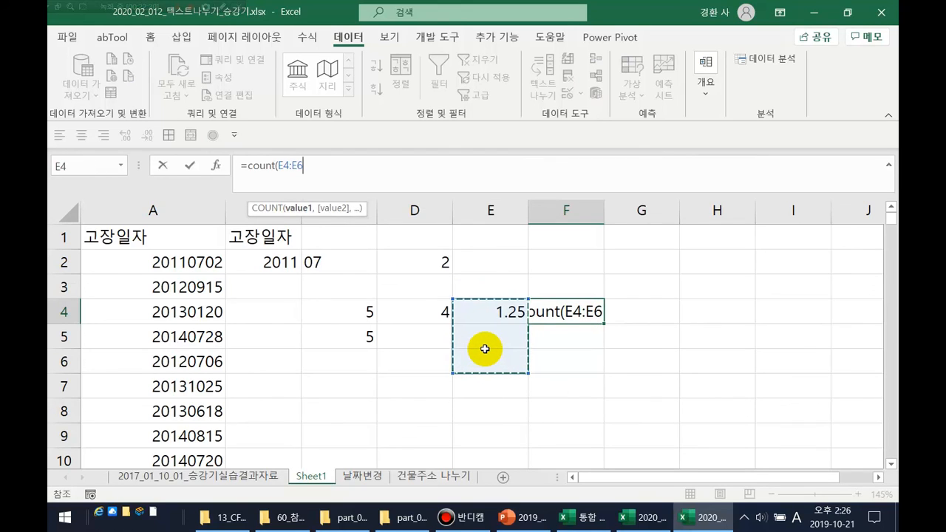
key(Return)
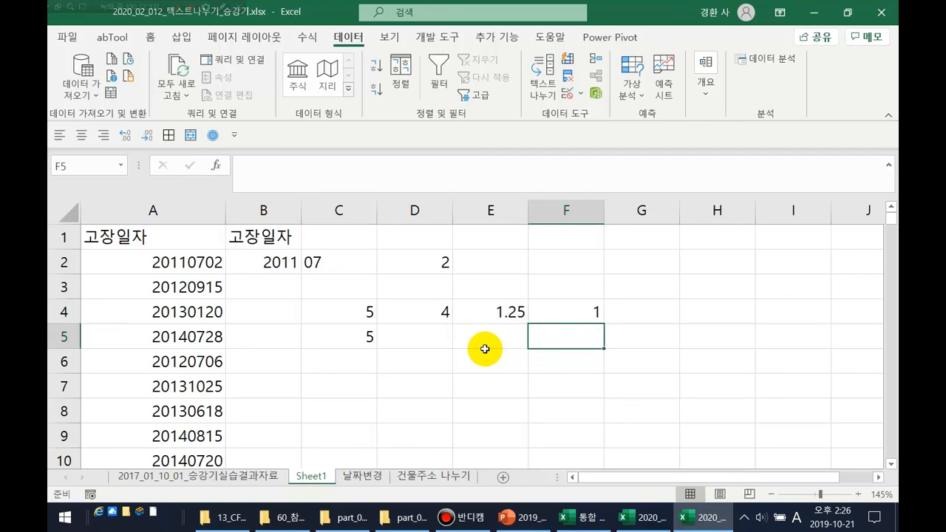
Step: Enter a COUNTA formula over E4:E6 in F5 to count the non-empty cells
text(=)
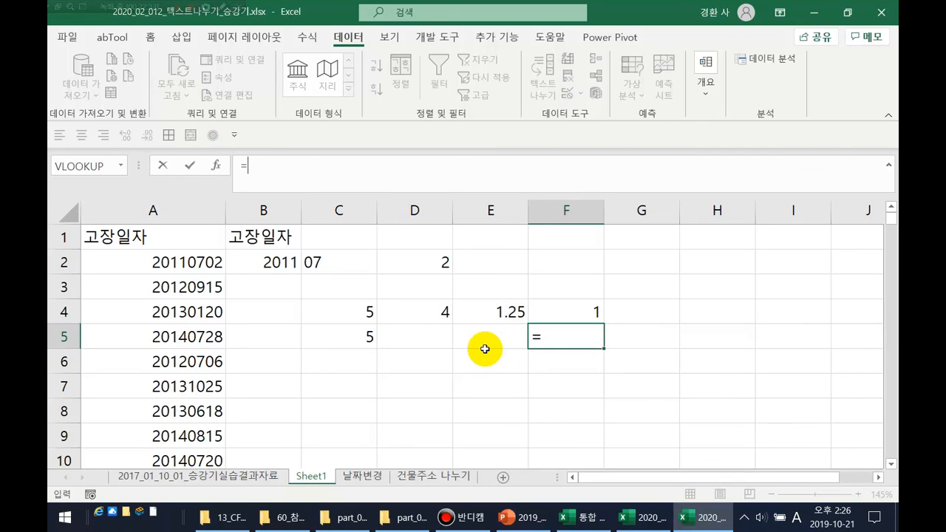
text(count)
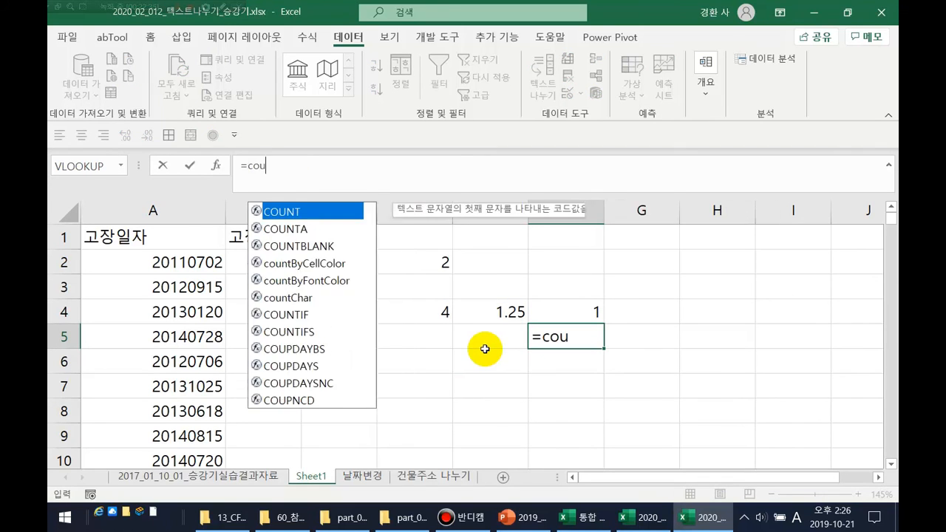
key(BackSpace)
text(nt)
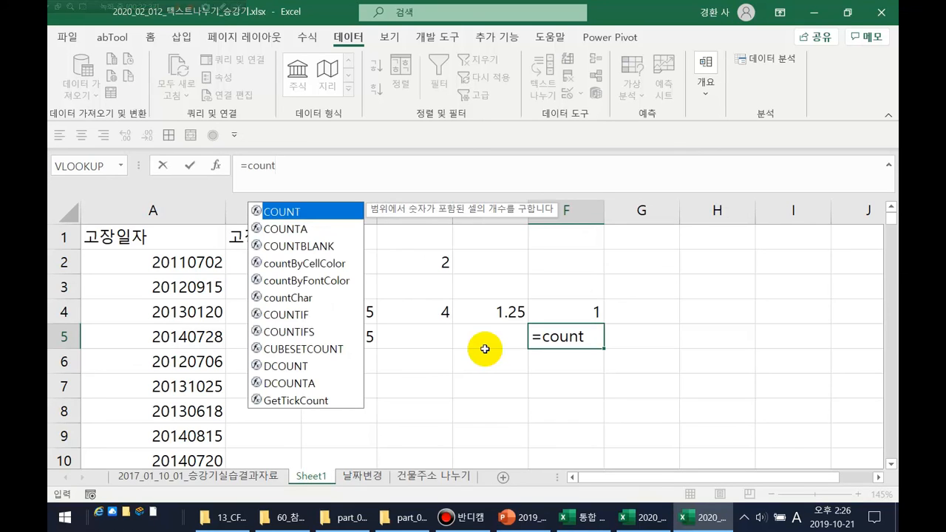
text(a()
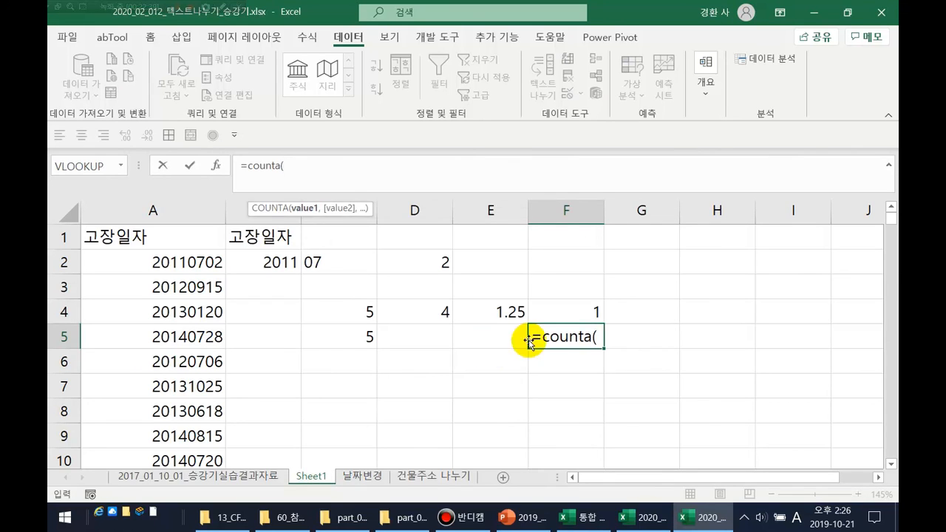
drag(514, 309, 513, 353)
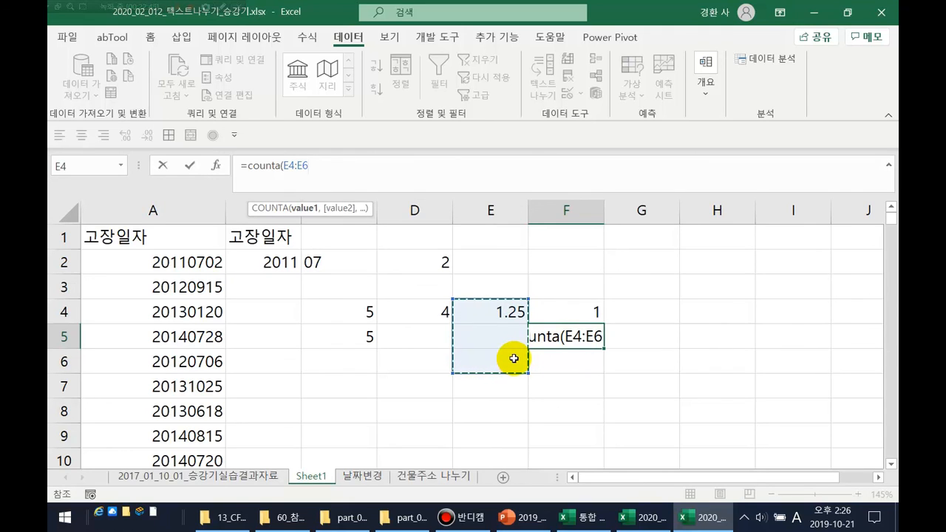
click(432, 302)
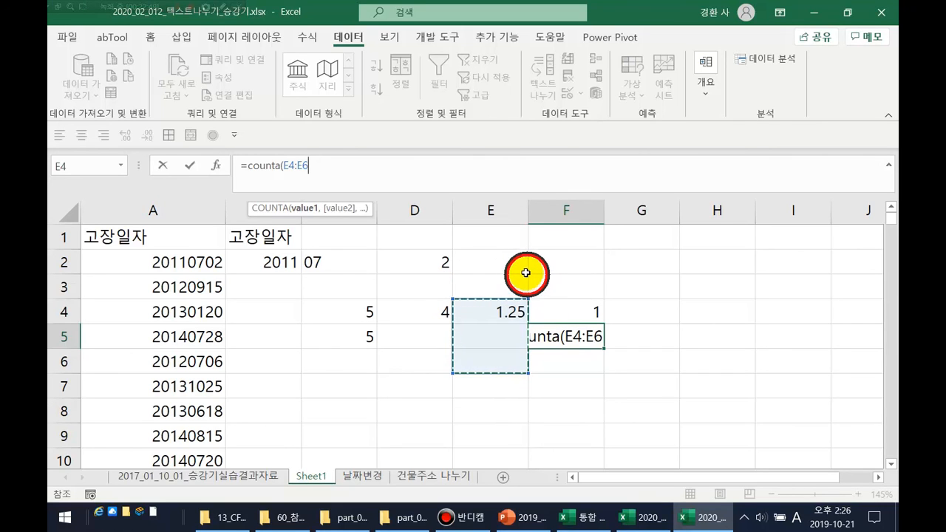
drag(513, 300, 500, 303)
key(Return)
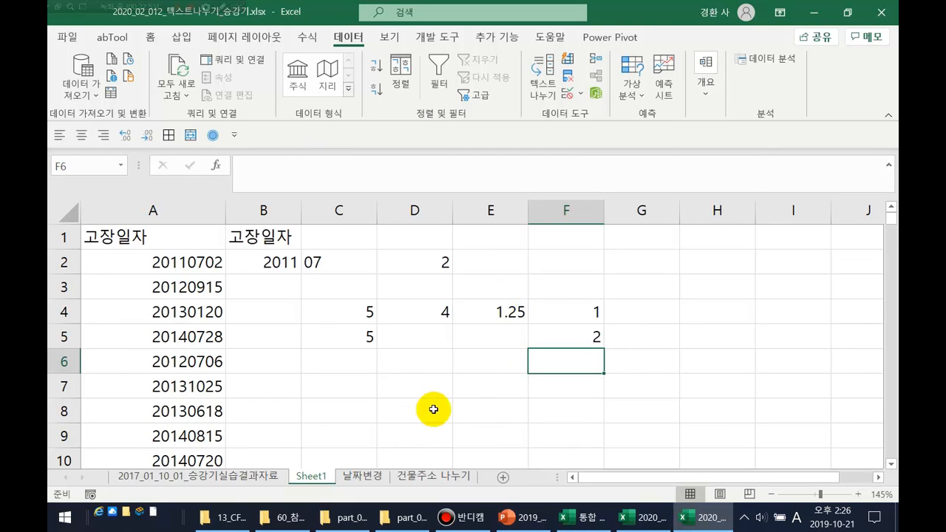
Step: Enter a DATE formula in E2 that builds the date from year B2, month C2 and day D2
click(501, 339)
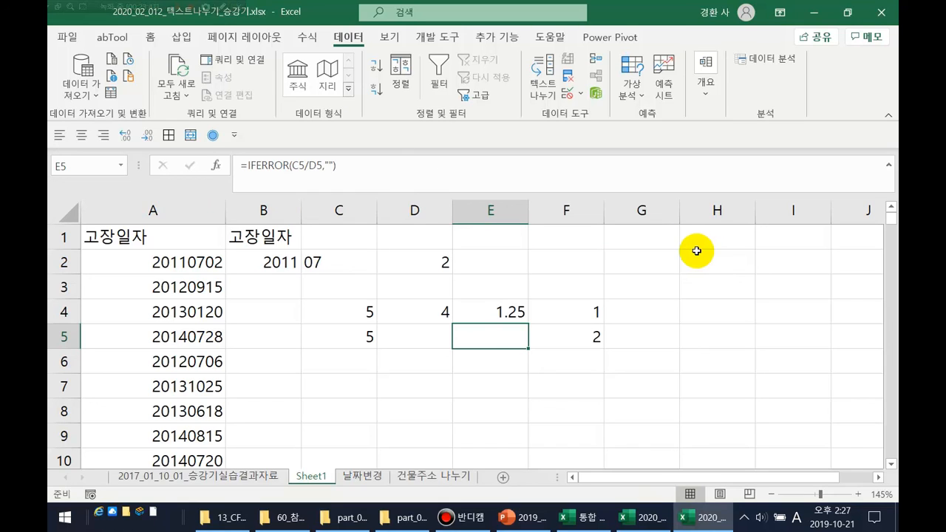
click(504, 256)
text(=)
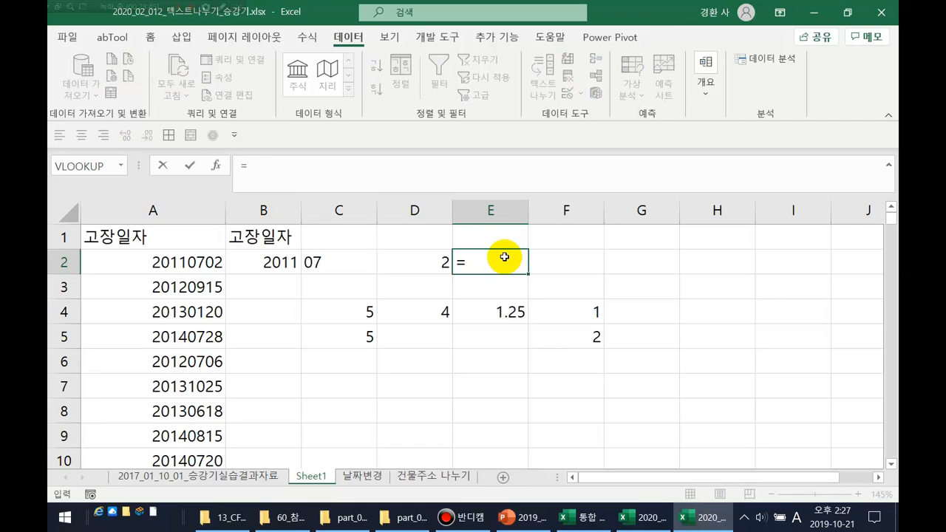
text(da)
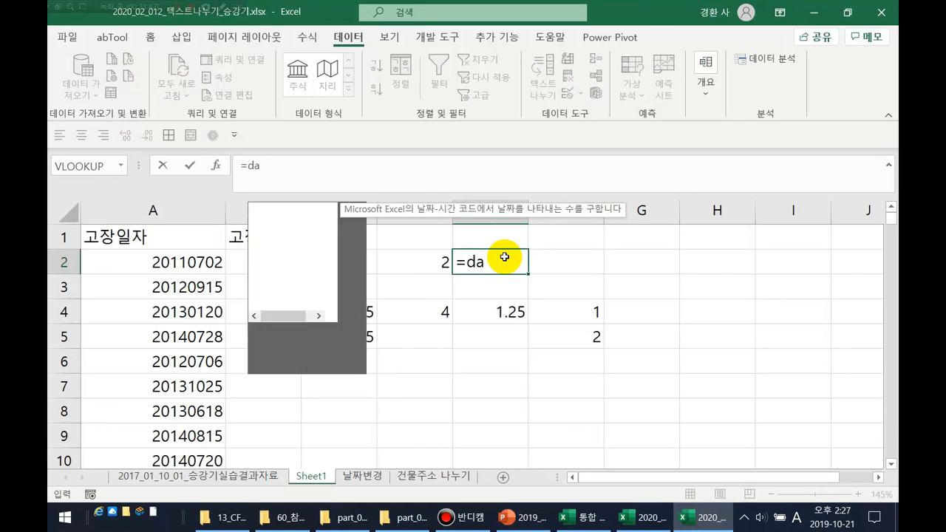
text(te()
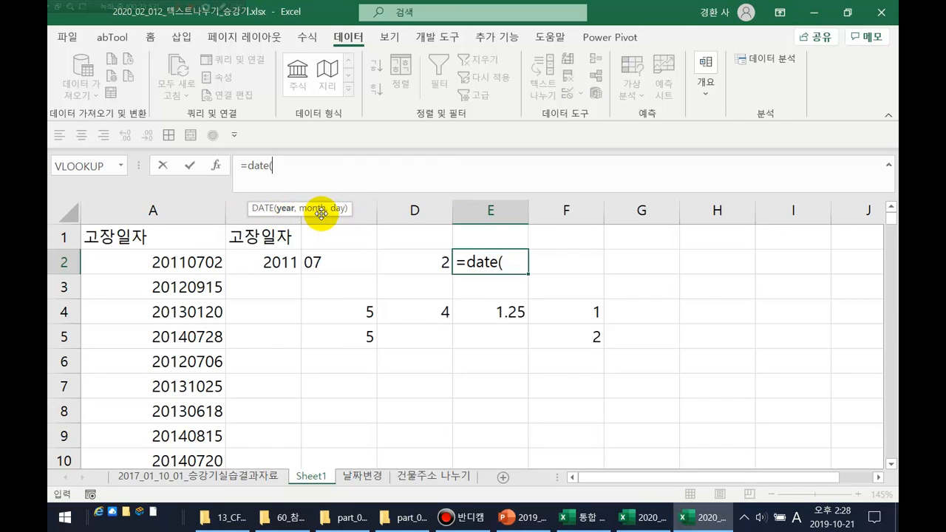
click(295, 266)
text(,)
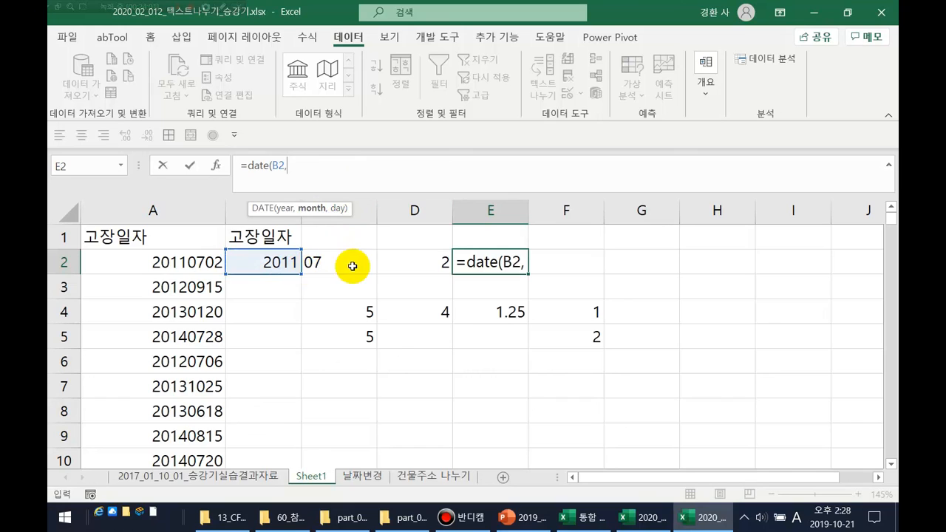
click(352, 266)
text(,)
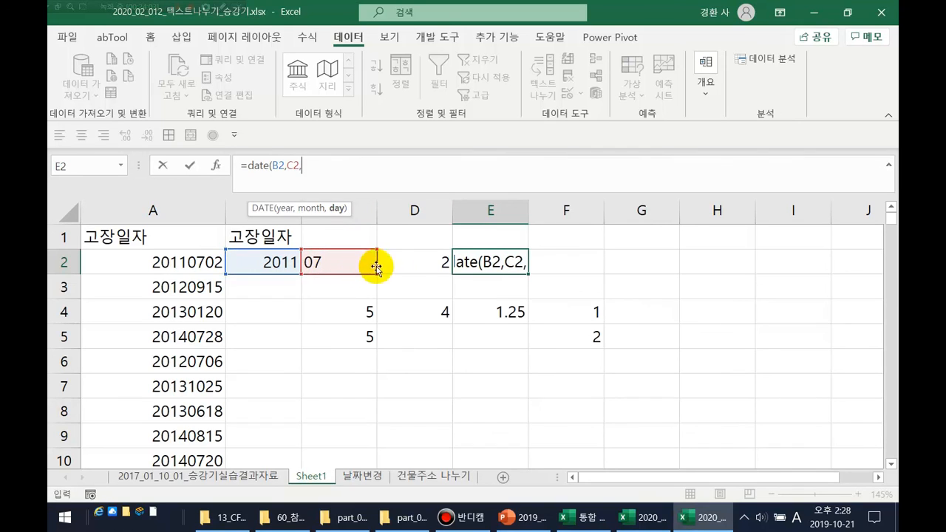
click(410, 264)
key(Return)
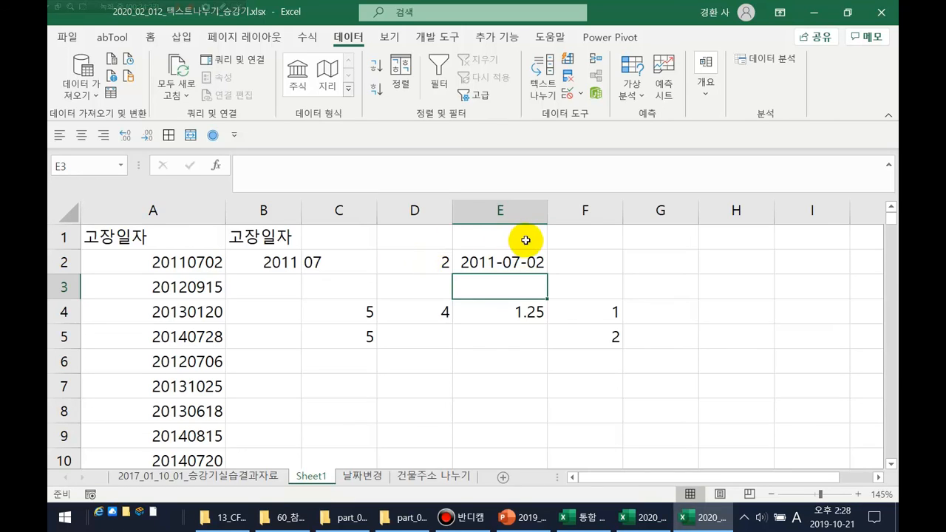
Step: Enter a YEAR formula in F2 that extracts the year from the date in E2
click(577, 269)
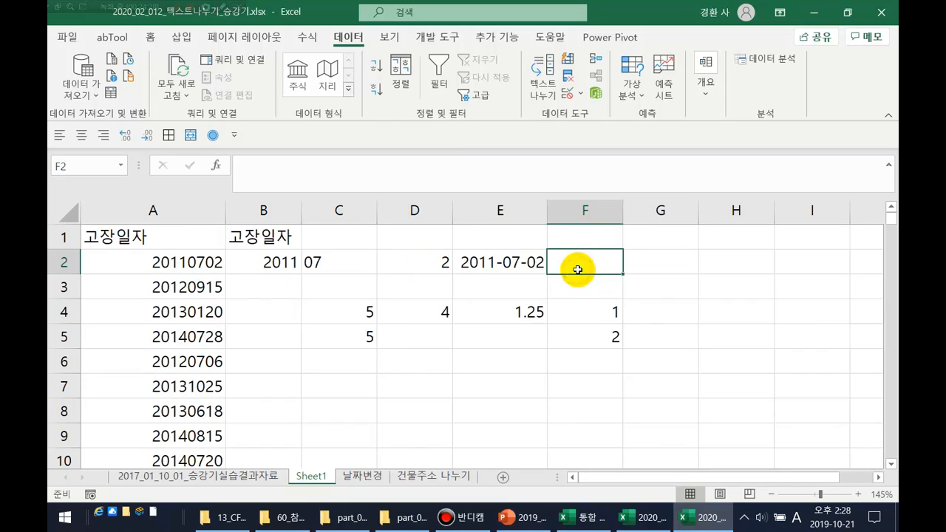
click(476, 263)
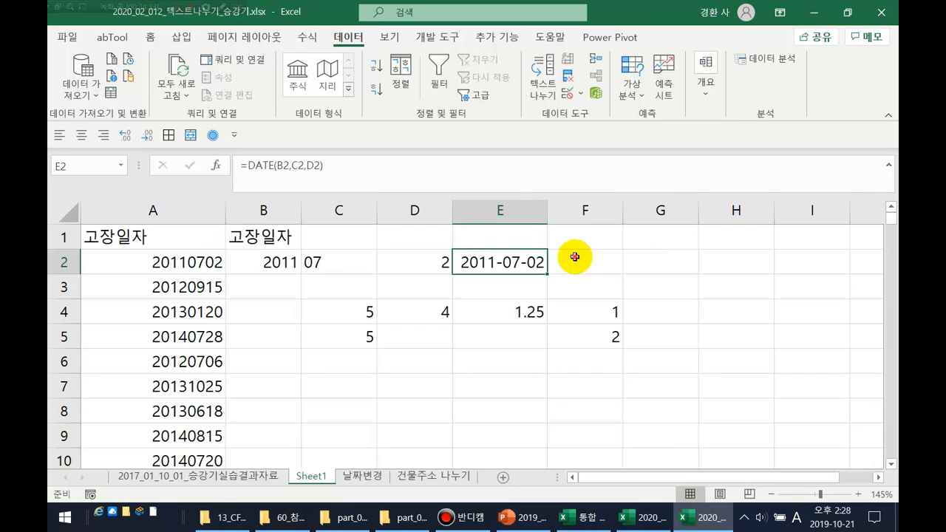
click(575, 257)
text(=year()
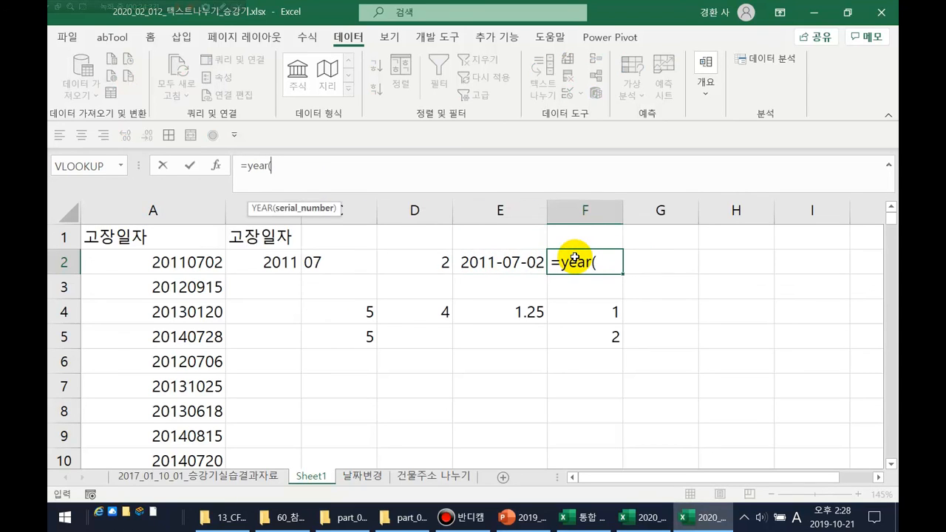
click(503, 255)
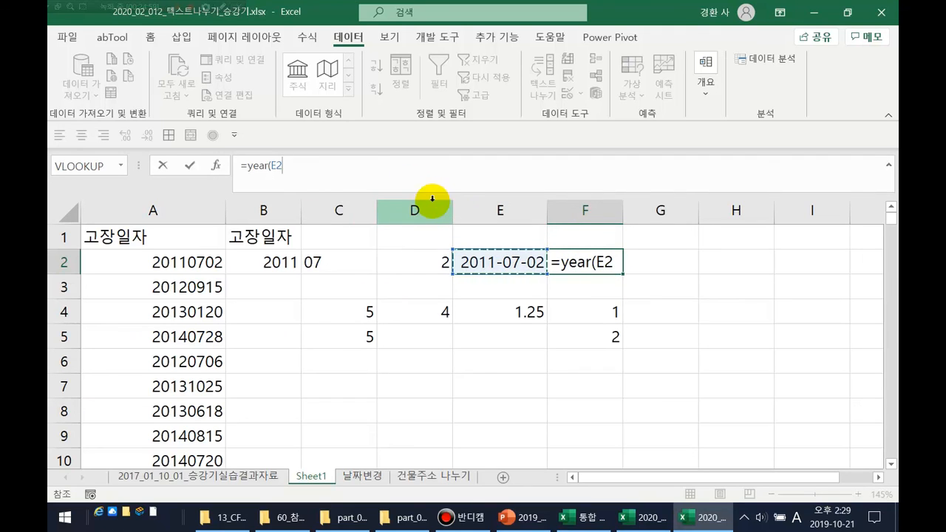
key(Return)
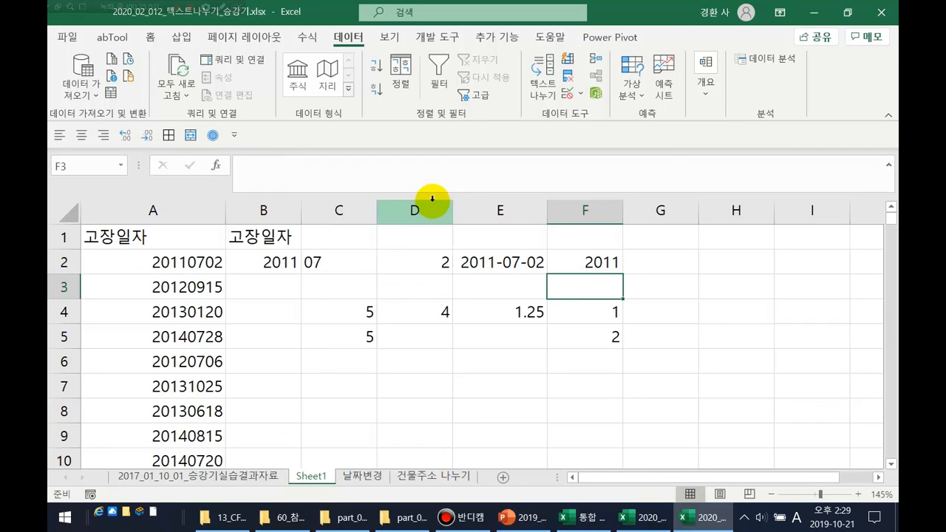
Step: Begin a MONTH formula in G2, beside the extracted year
key(Up)
key(Right)
text(=month)
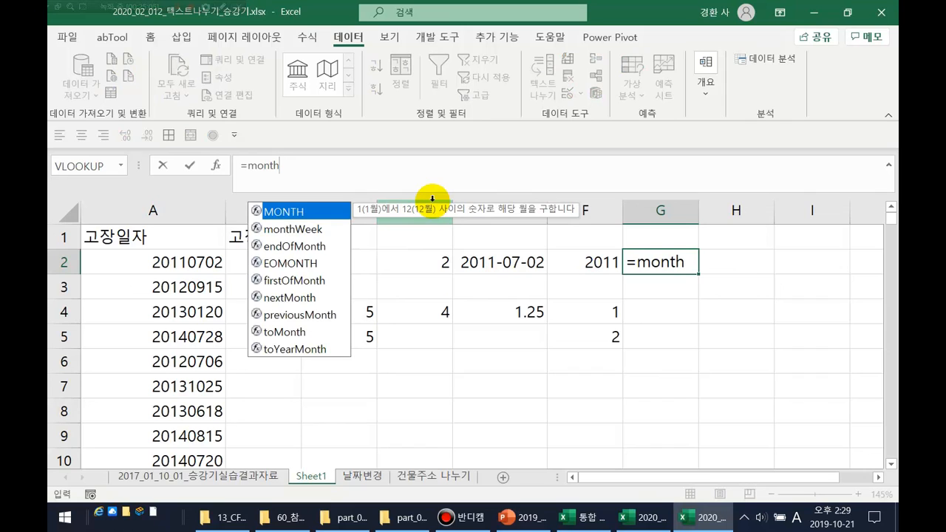
text(()
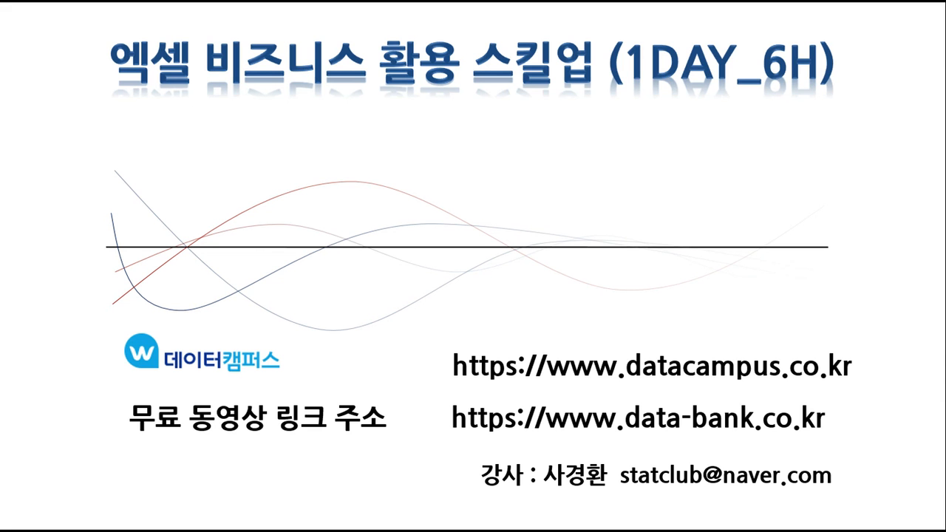